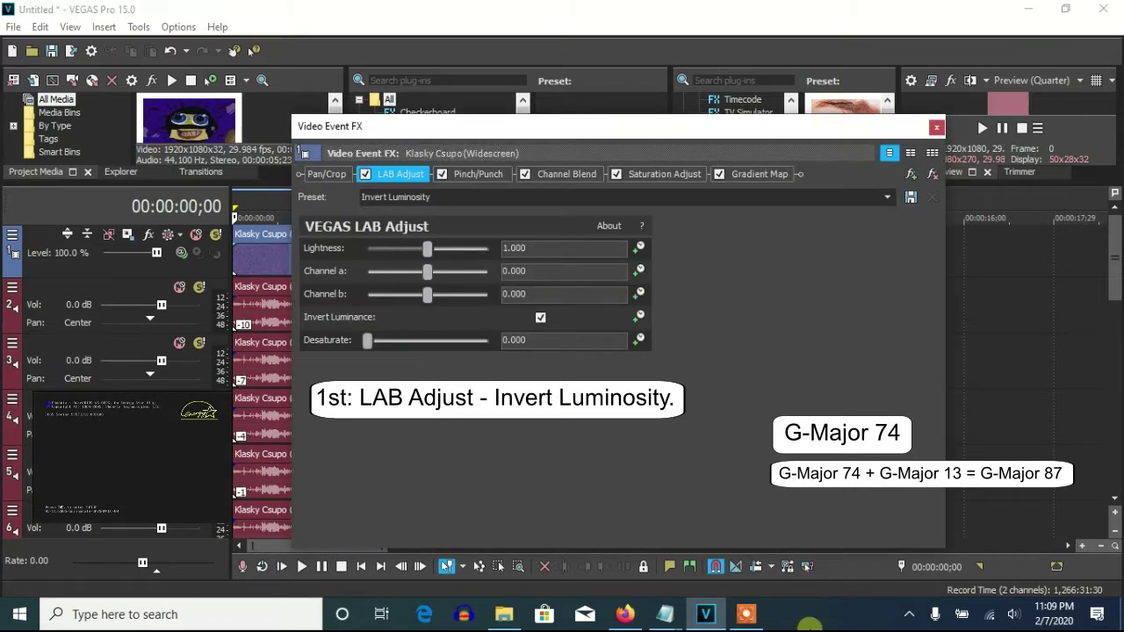
Review the Pinch/Punch, Channel Blend and Saturation Adjust settings in the video event's effect chain
{"action": "left_click", "coordinate": [480, 173]}
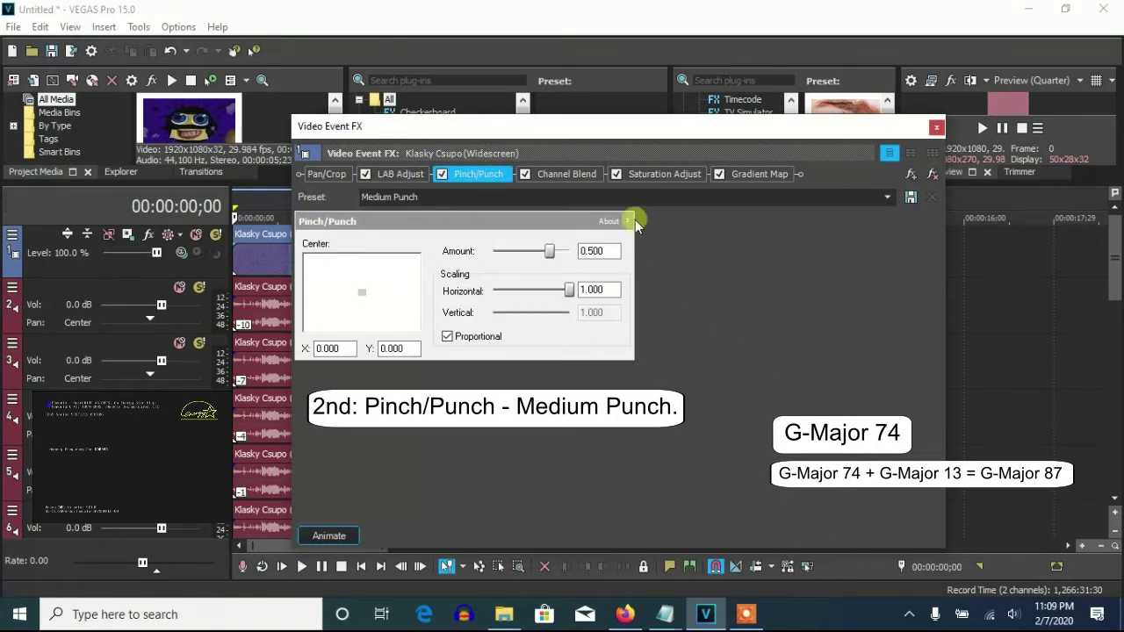
{"action": "left_click", "coordinate": [566, 174]}
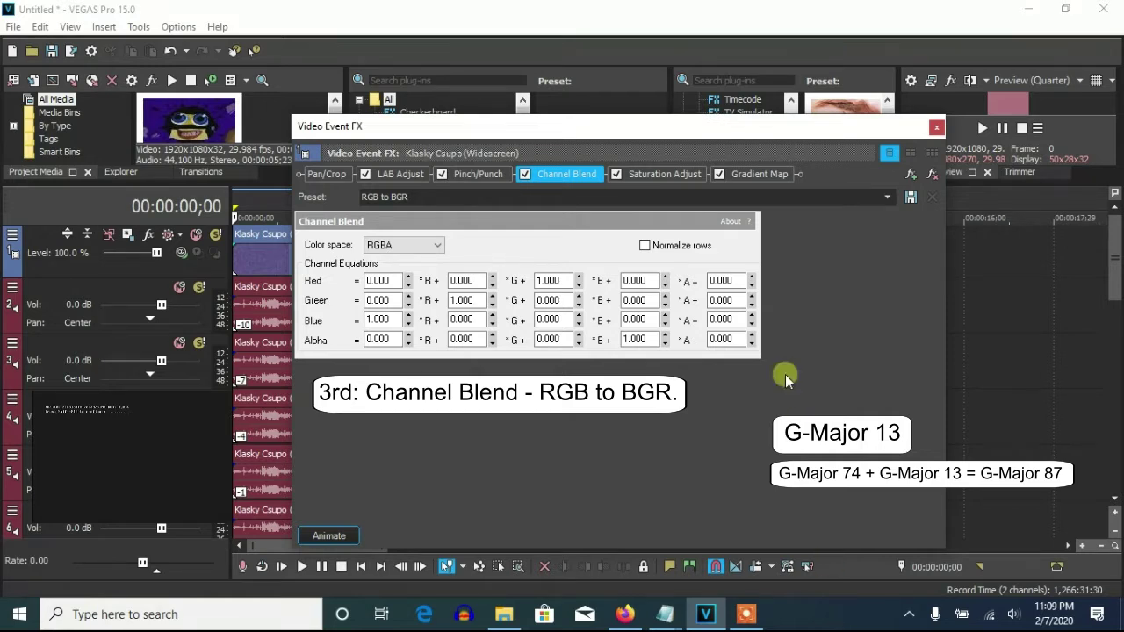
{"action": "left_click", "coordinate": [673, 175]}
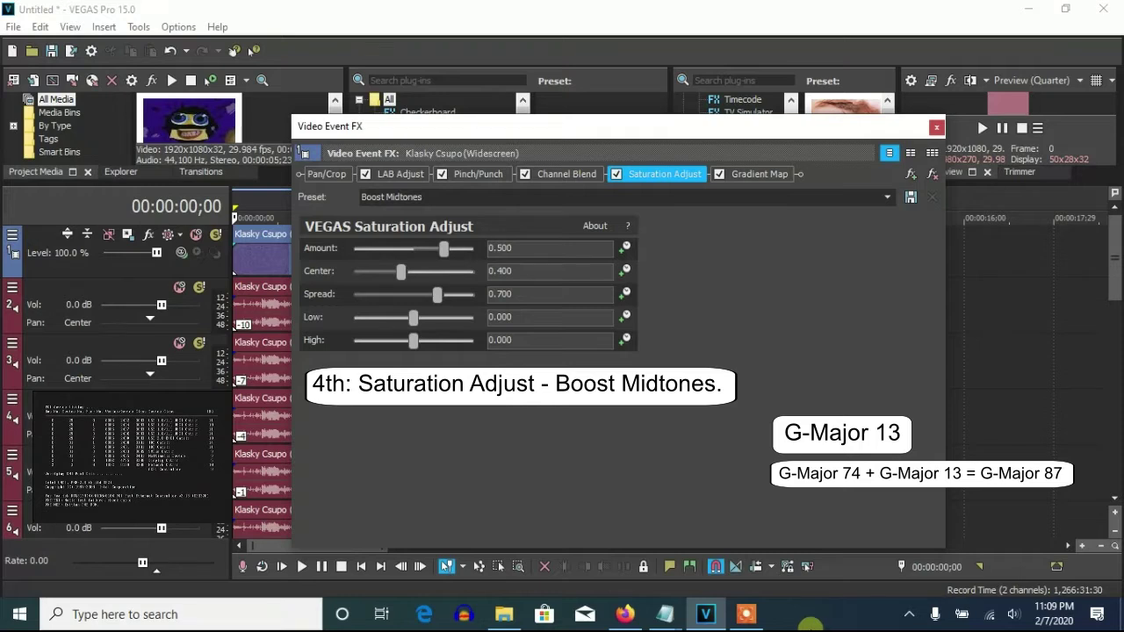
Inspect each color stop of the video event's Gradient Map effect and close the effects window
{"action": "left_click", "coordinate": [757, 174]}
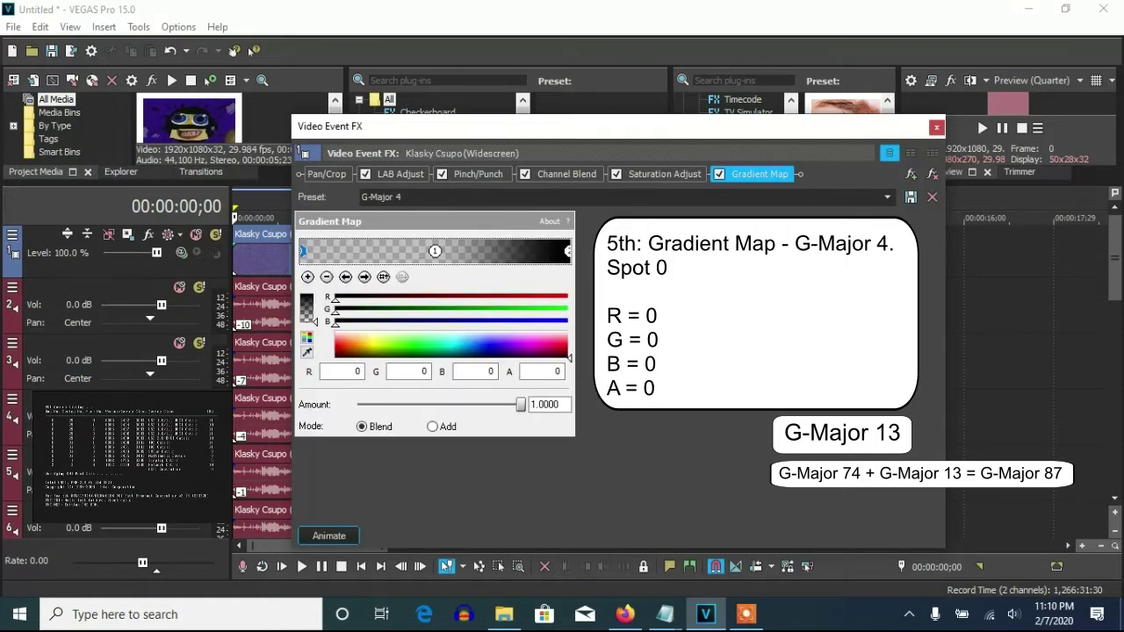
{"action": "left_click", "coordinate": [364, 277]}
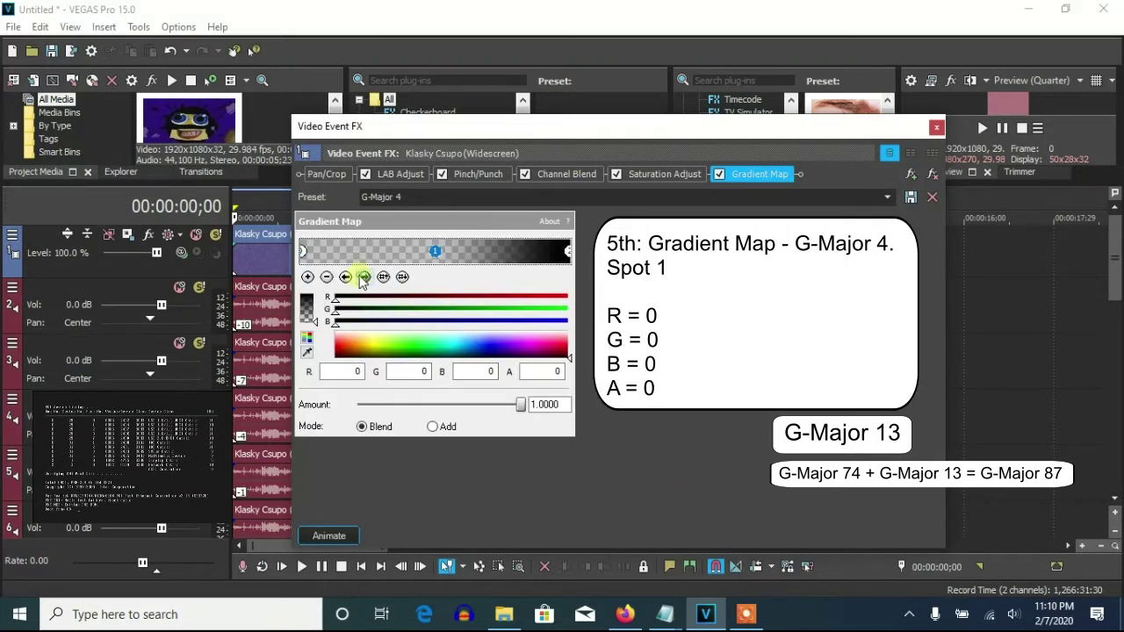
{"action": "left_click", "coordinate": [364, 276]}
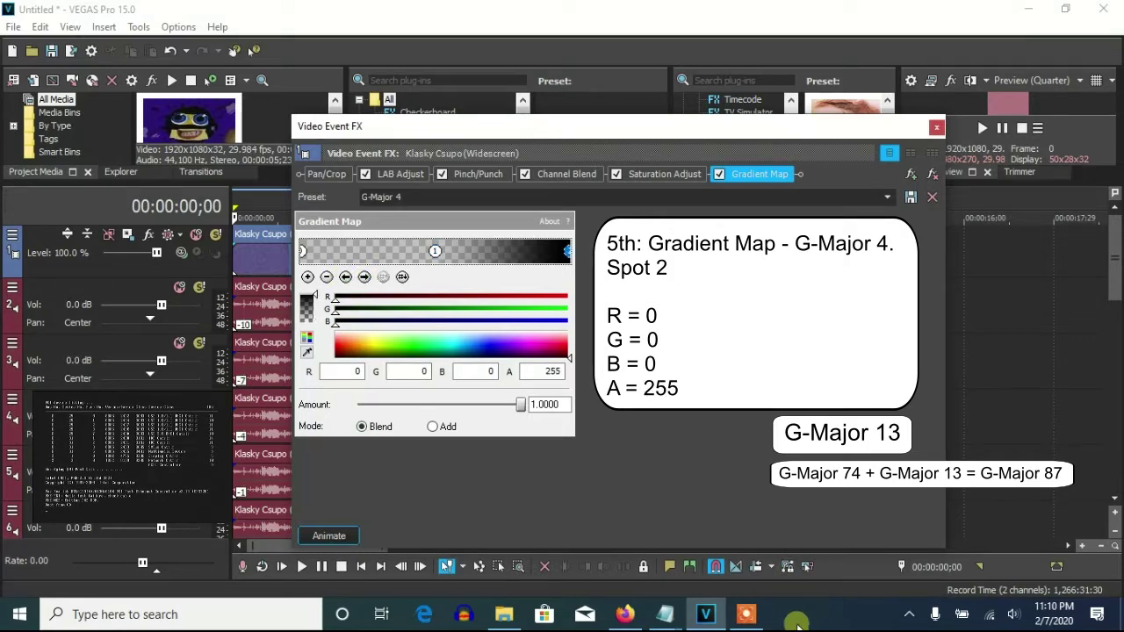
{"action": "left_click", "coordinate": [935, 127]}
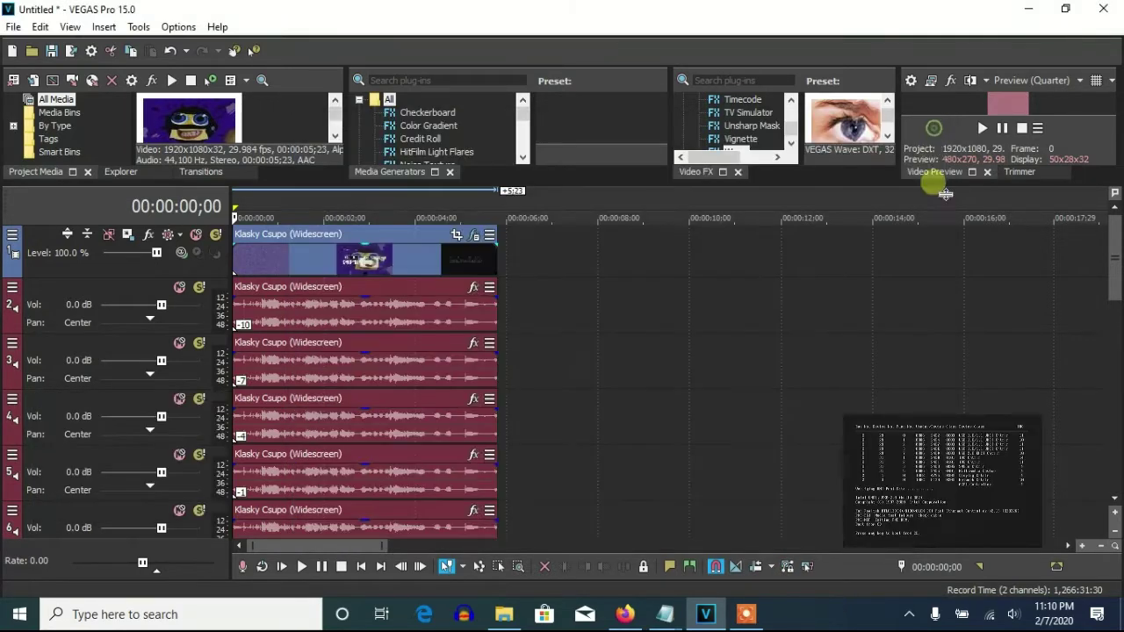
Check the time stretch and pitch shift properties of the audio events on tracks 2 and 3
{"action": "right_click", "coordinate": [453, 321]}
{"action": "left_click", "coordinate": [505, 581]}
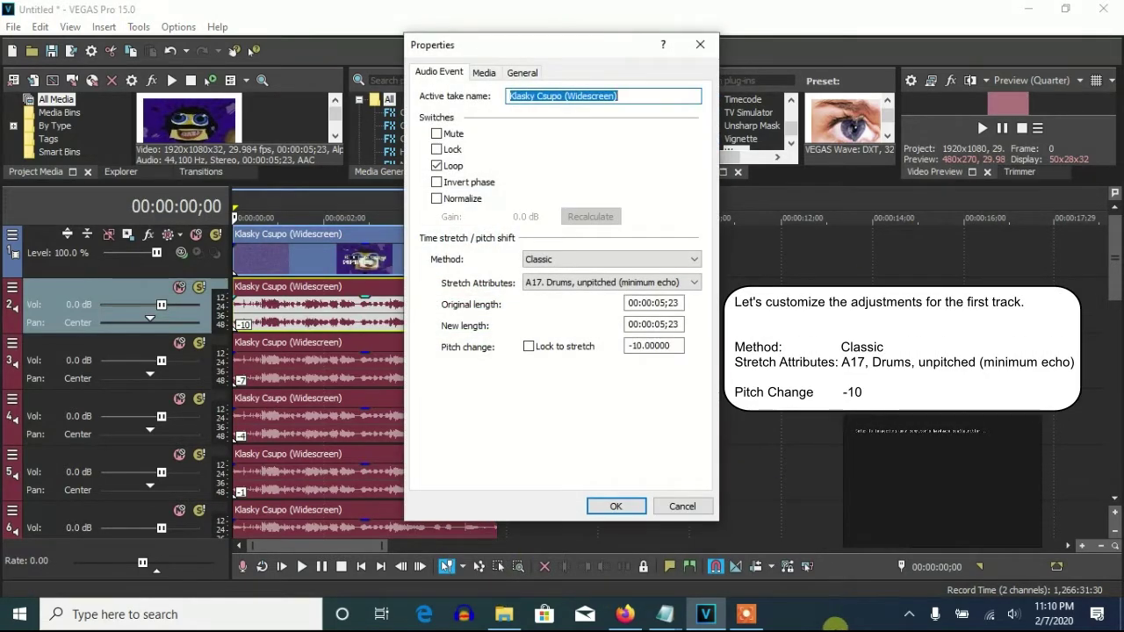
{"action": "left_click", "coordinate": [616, 506]}
{"action": "right_click", "coordinate": [353, 377]}
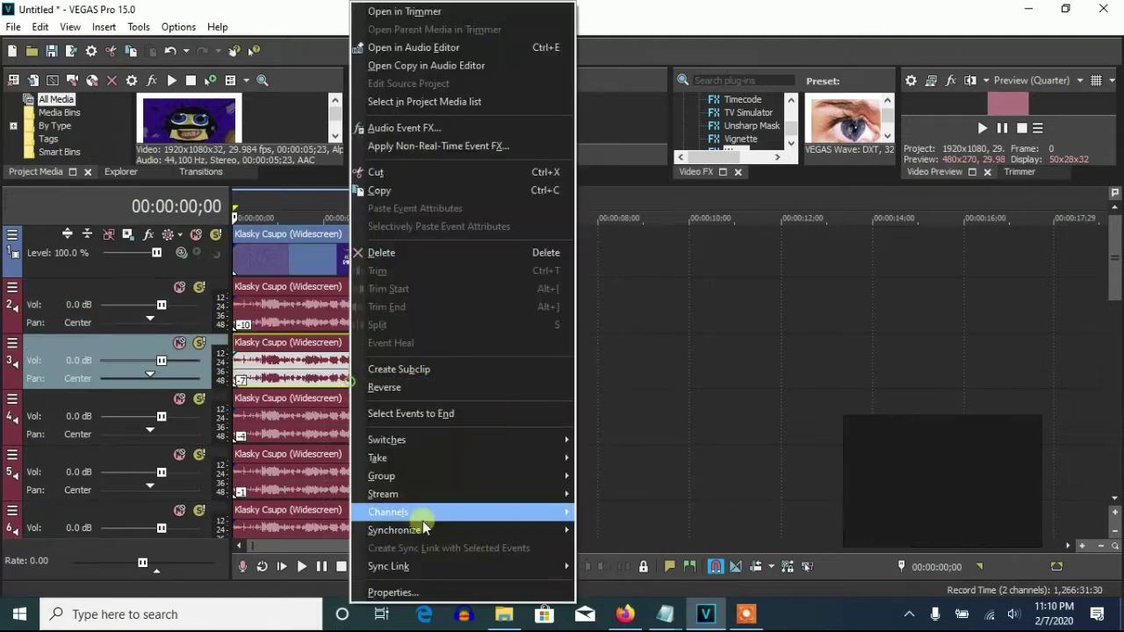
{"action": "left_click", "coordinate": [392, 592]}
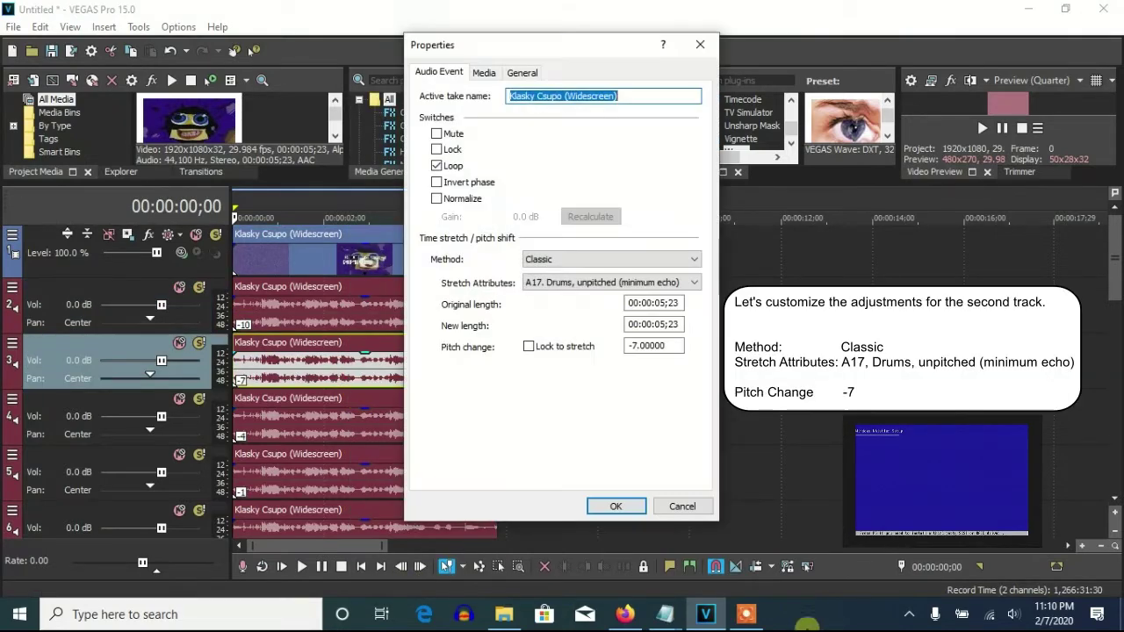
{"action": "left_click", "coordinate": [605, 509]}
Check the time stretch and pitch shift properties of the audio events on tracks 4 and 5
{"action": "right_click", "coordinate": [339, 428]}
{"action": "left_click", "coordinate": [405, 590]}
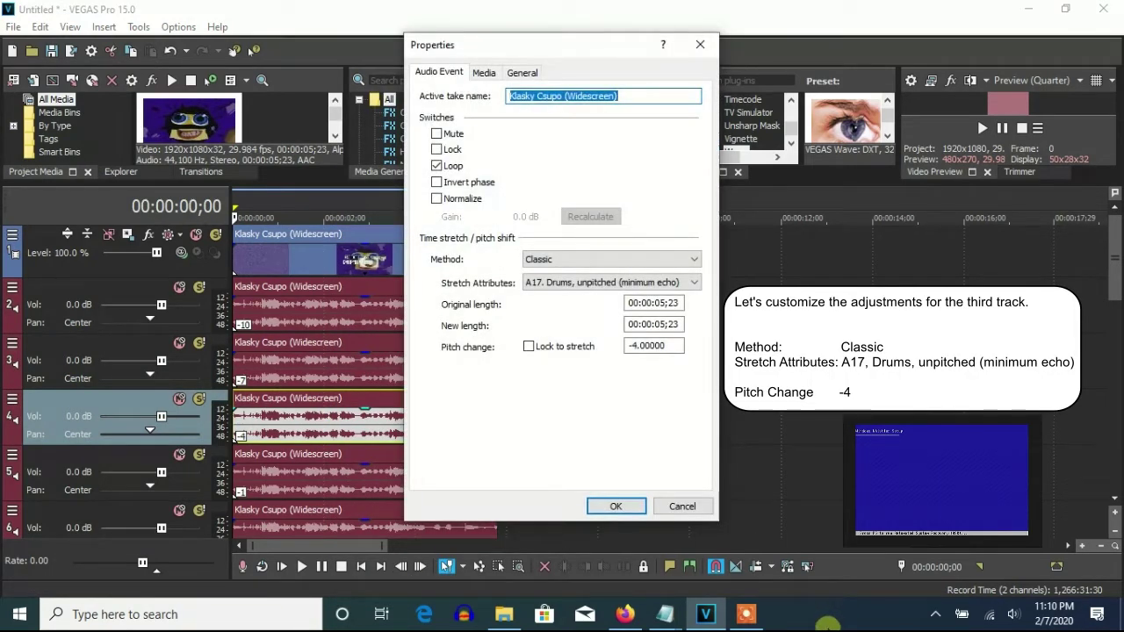
{"action": "left_click", "coordinate": [616, 506]}
{"action": "right_click", "coordinate": [402, 473]}
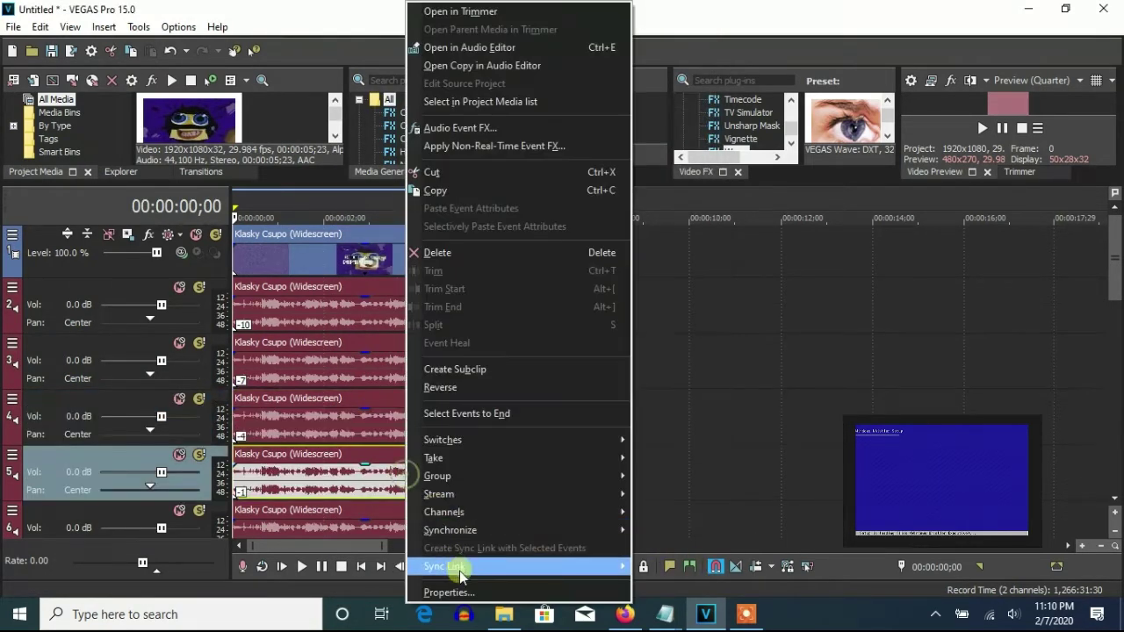
{"action": "left_click", "coordinate": [448, 592]}
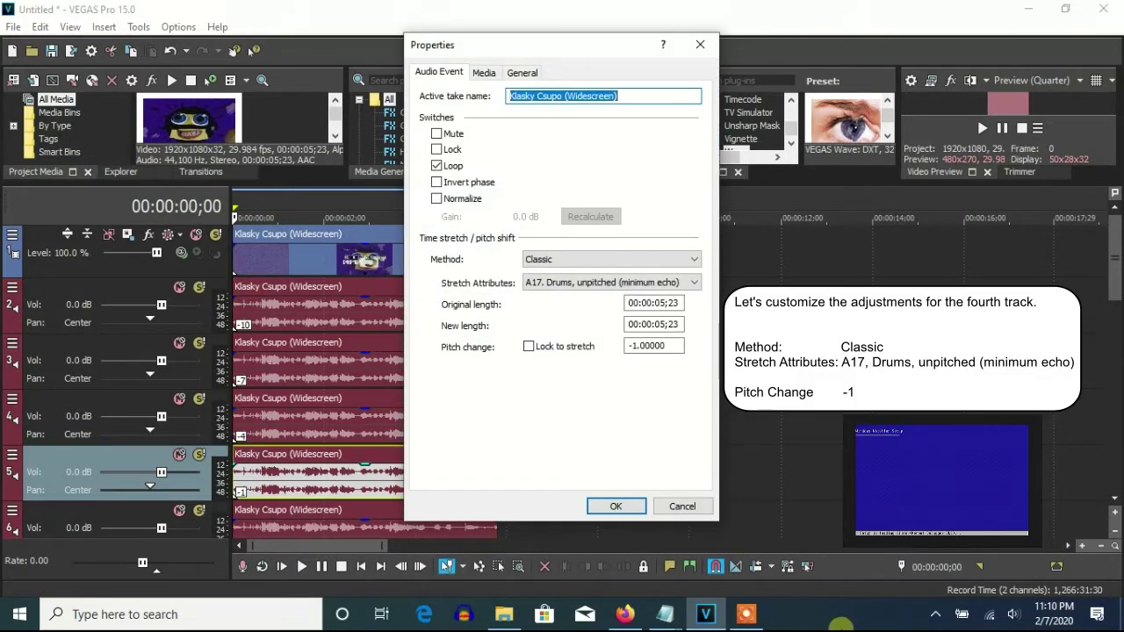
{"action": "left_click", "coordinate": [617, 508]}
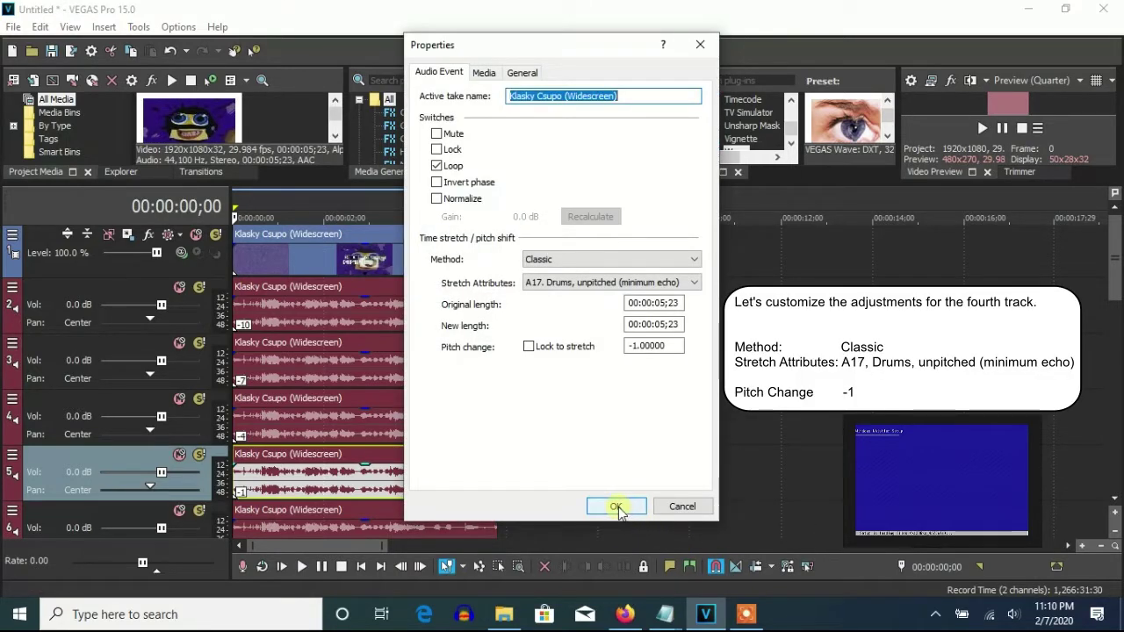
Check the time stretch and pitch shift properties of the audio events on tracks 6 and 7
{"action": "right_click", "coordinate": [451, 523]}
{"action": "left_click", "coordinate": [494, 587]}
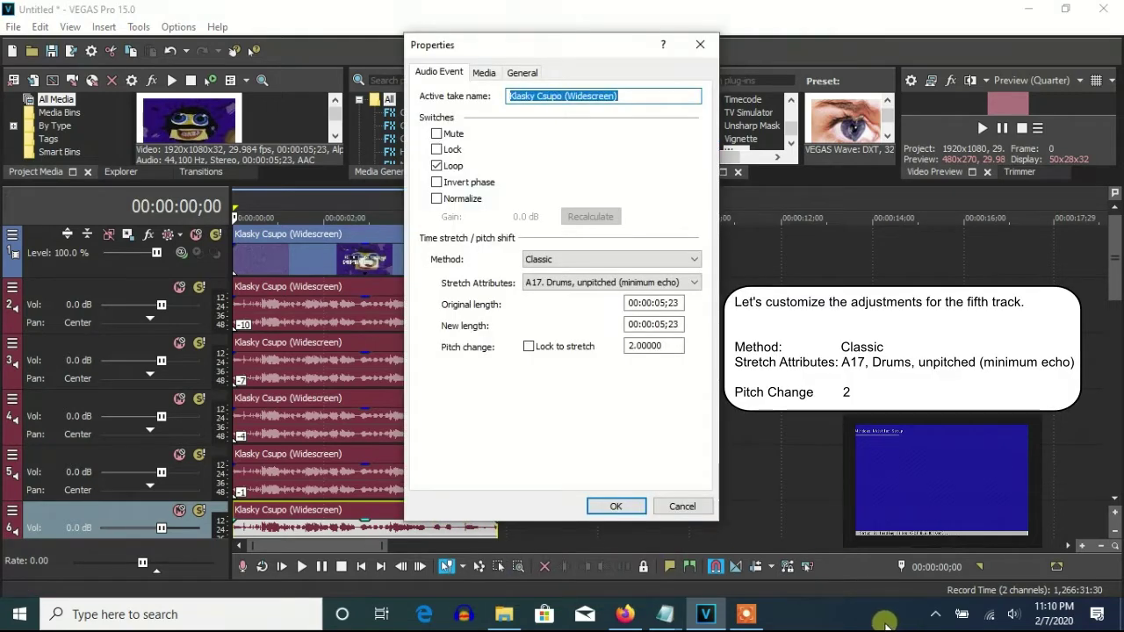
{"action": "left_click", "coordinate": [627, 509]}
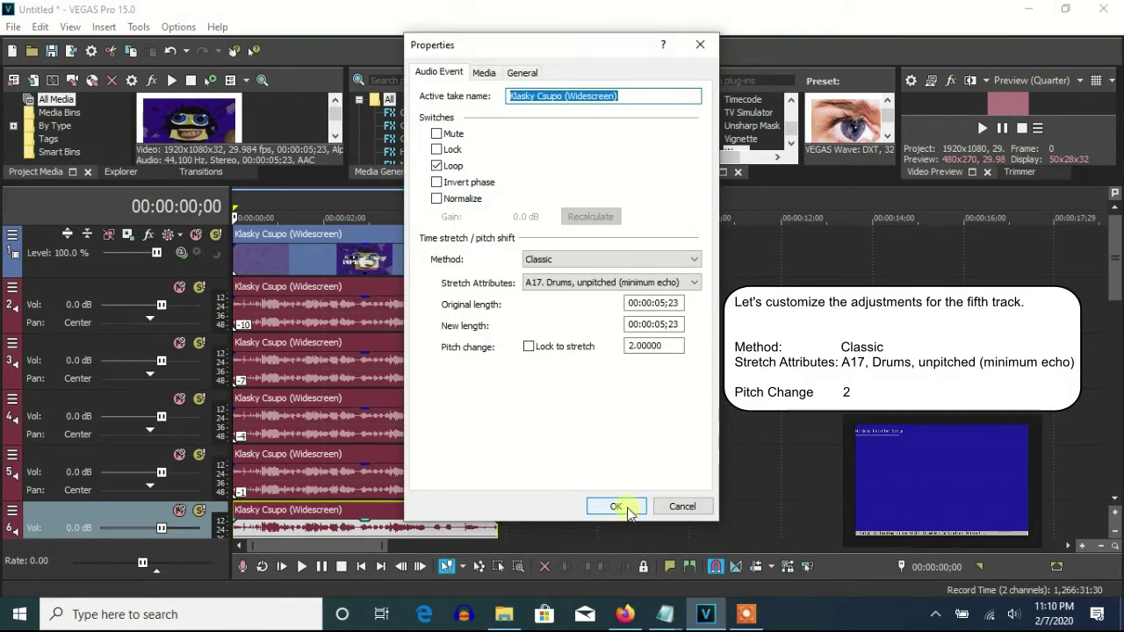
{"action": "left_click_drag", "start_coordinate": [1116, 281], "coordinate": [1111, 378]}
{"action": "left_click", "coordinate": [430, 301]}
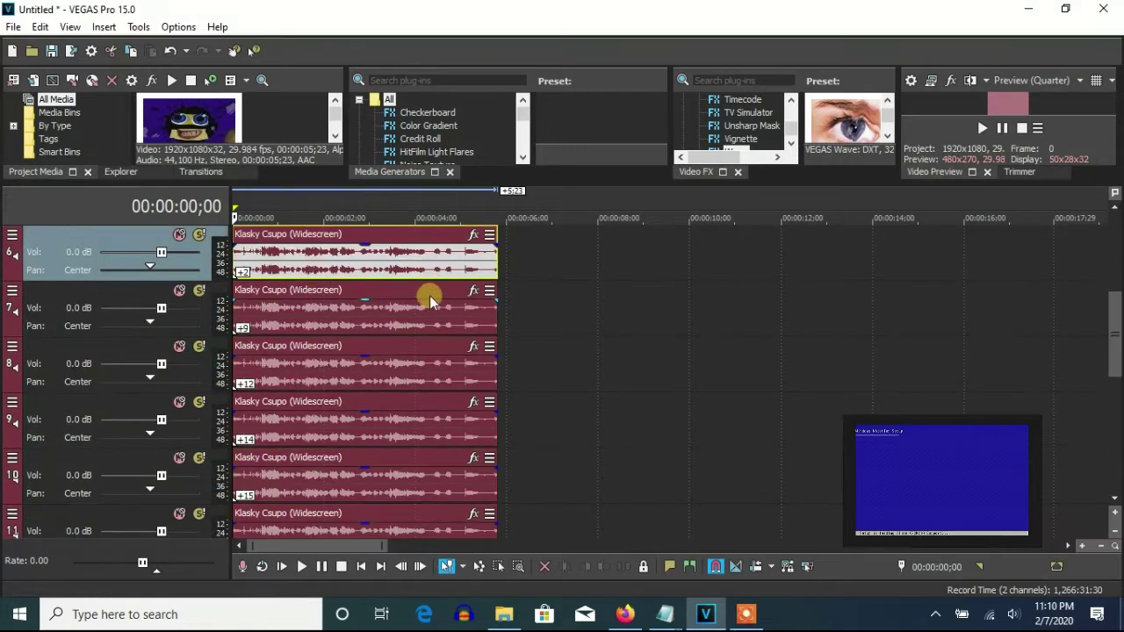
{"action": "right_click", "coordinate": [431, 301]}
{"action": "left_click", "coordinate": [484, 592]}
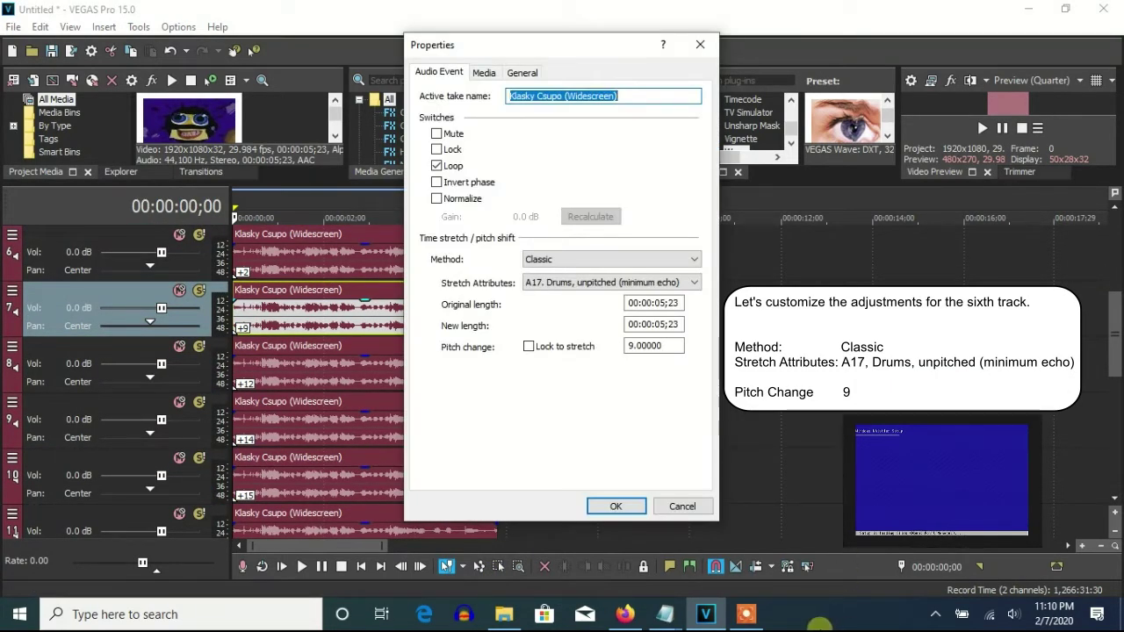
{"action": "left_click", "coordinate": [623, 506]}
Check the time stretch and pitch shift properties of the audio events on tracks 8 and 9
{"action": "right_click", "coordinate": [375, 391]}
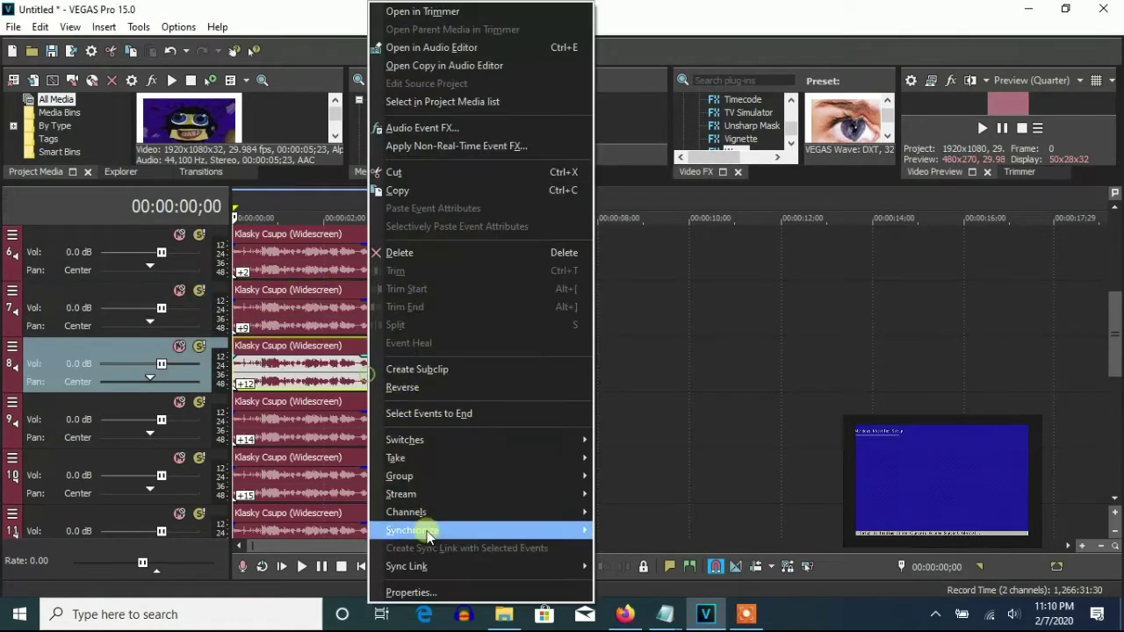
{"action": "left_click", "coordinate": [420, 597]}
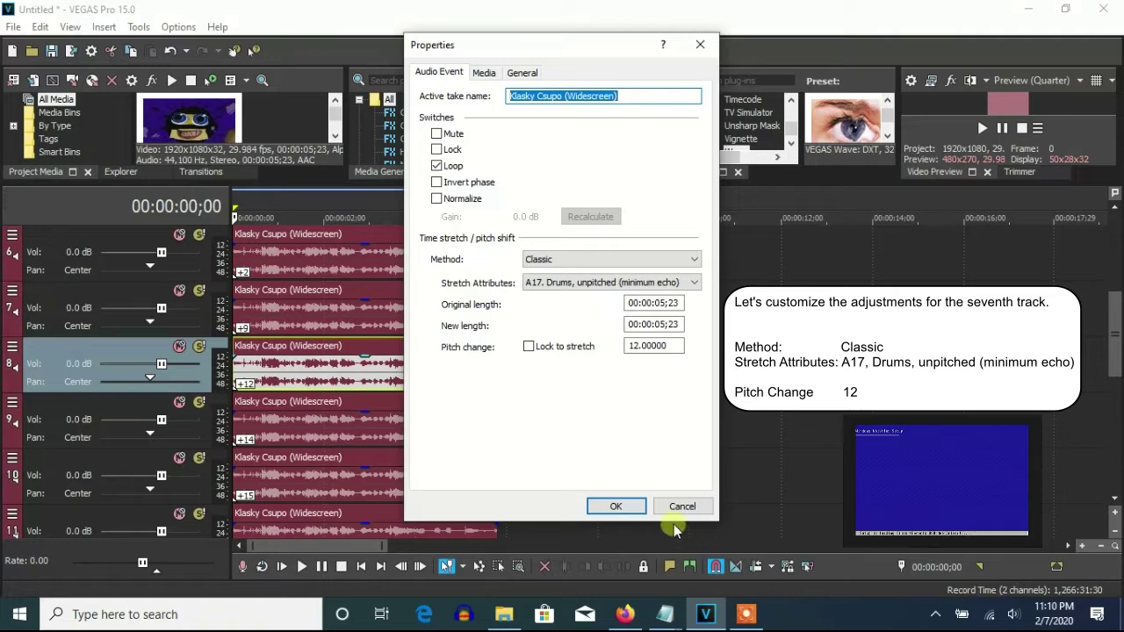
{"action": "left_click", "coordinate": [615, 506]}
{"action": "right_click", "coordinate": [360, 430]}
{"action": "left_click", "coordinate": [413, 592]}
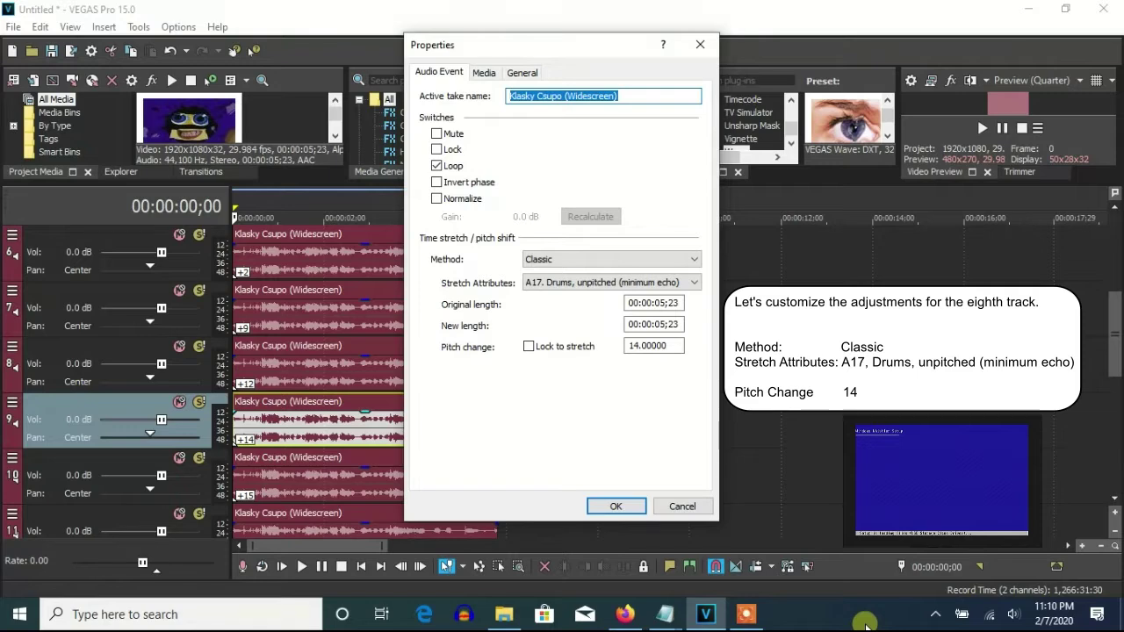
{"action": "left_click", "coordinate": [615, 506]}
Check the time stretch and pitch shift properties of the audio events on tracks 10 and 11
{"action": "right_click", "coordinate": [417, 476]}
{"action": "left_click", "coordinate": [457, 592]}
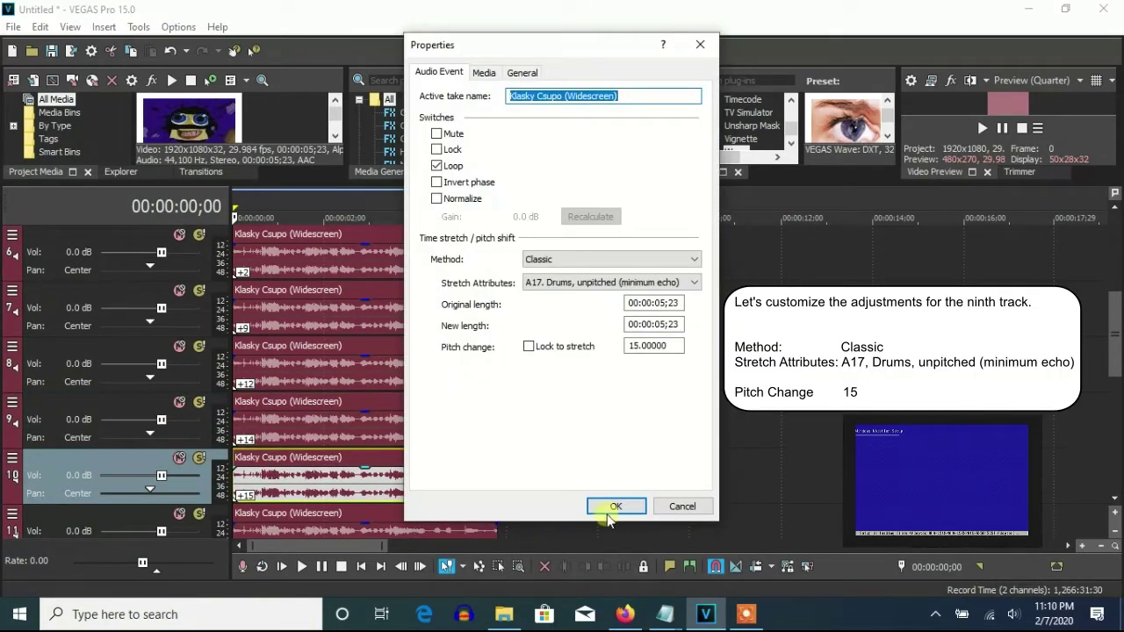
{"action": "left_click", "coordinate": [613, 507]}
{"action": "right_click", "coordinate": [458, 526]}
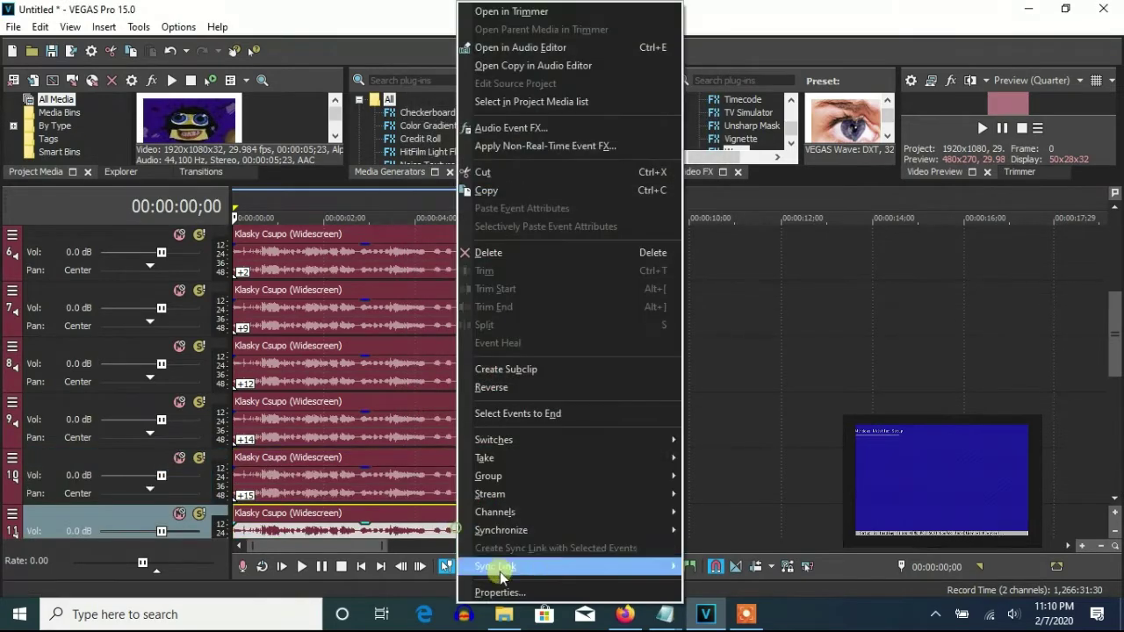
{"action": "left_click", "coordinate": [510, 587]}
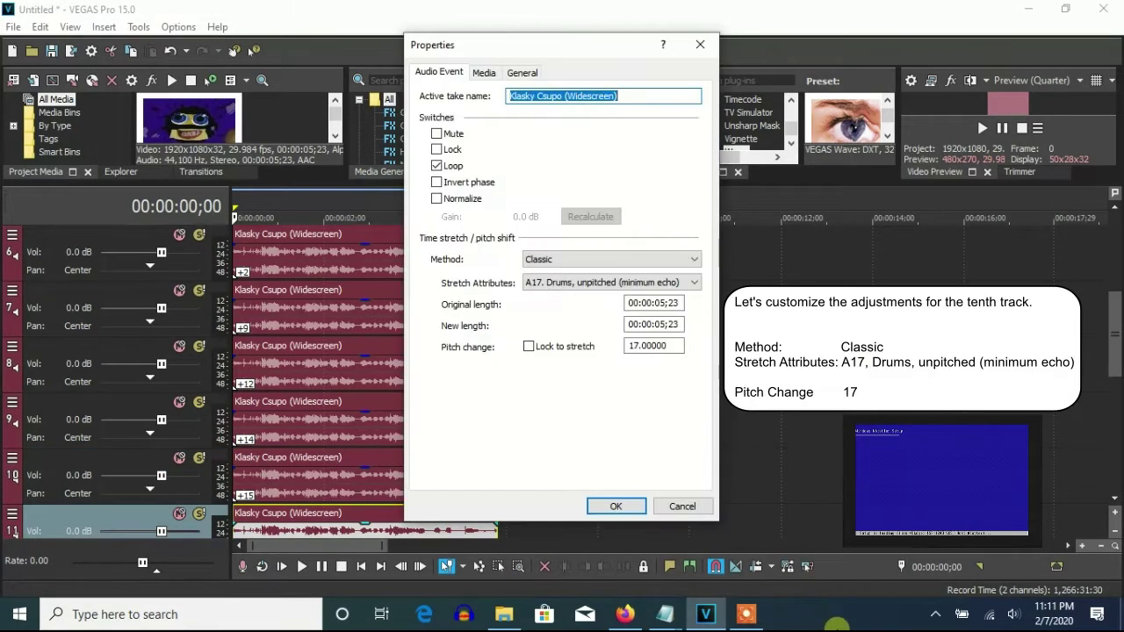
{"action": "left_click", "coordinate": [625, 507]}
Check the time stretch and pitch shift properties of the audio events on tracks 12 and 13
{"action": "left_click_drag", "start_coordinate": [1115, 321], "coordinate": [1115, 386]}
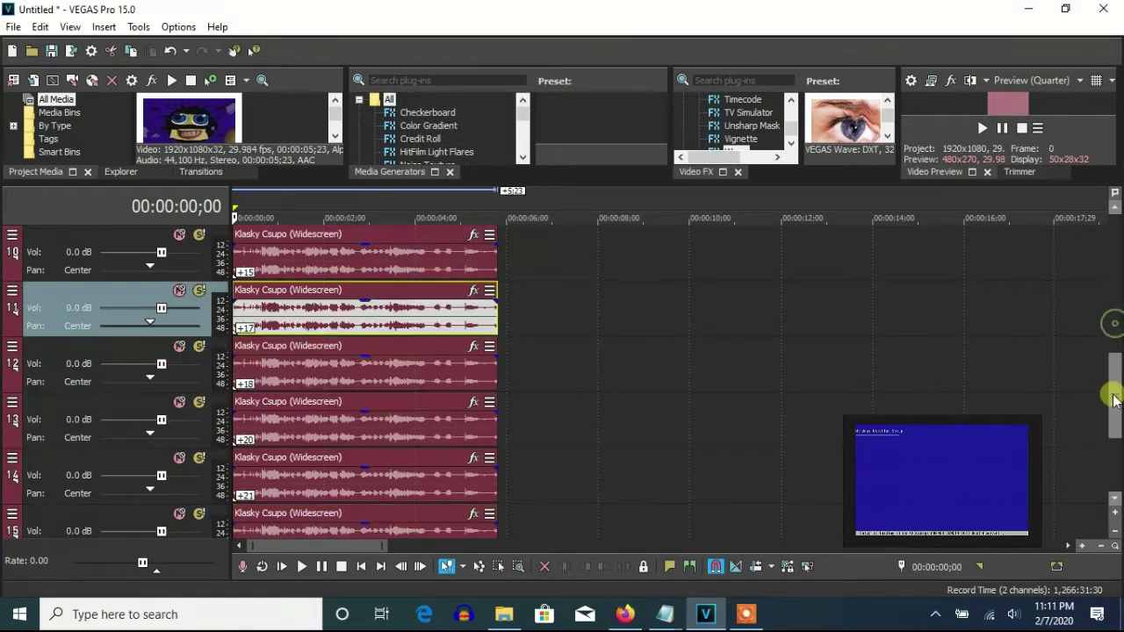
{"action": "right_click", "coordinate": [395, 356]}
{"action": "left_click", "coordinate": [443, 592]}
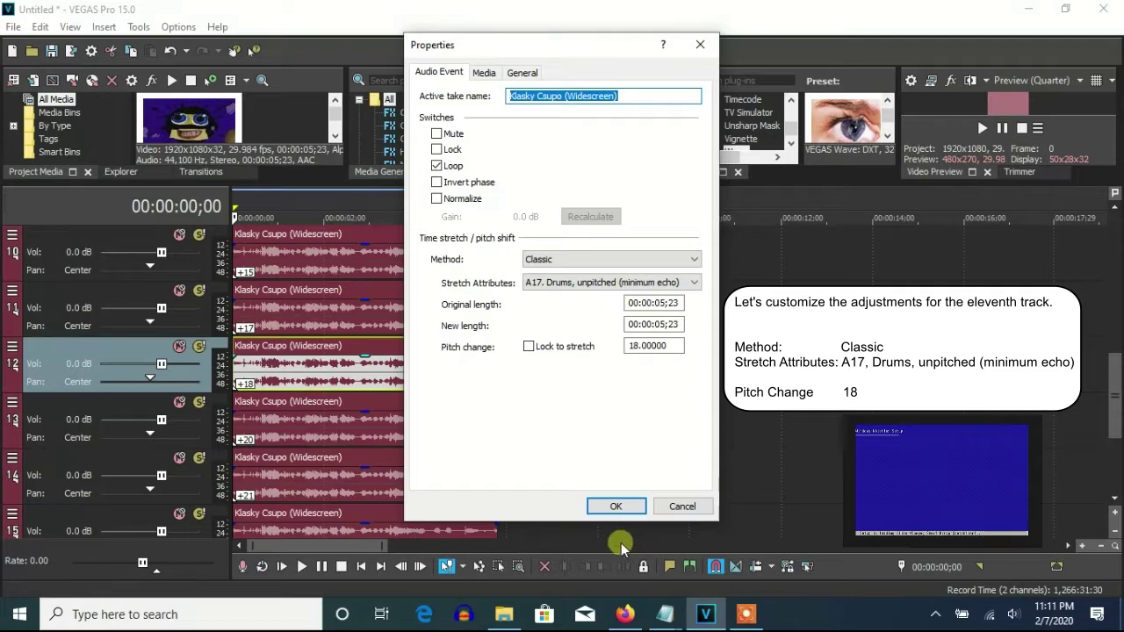
{"action": "left_click", "coordinate": [599, 509]}
{"action": "right_click", "coordinate": [380, 441]}
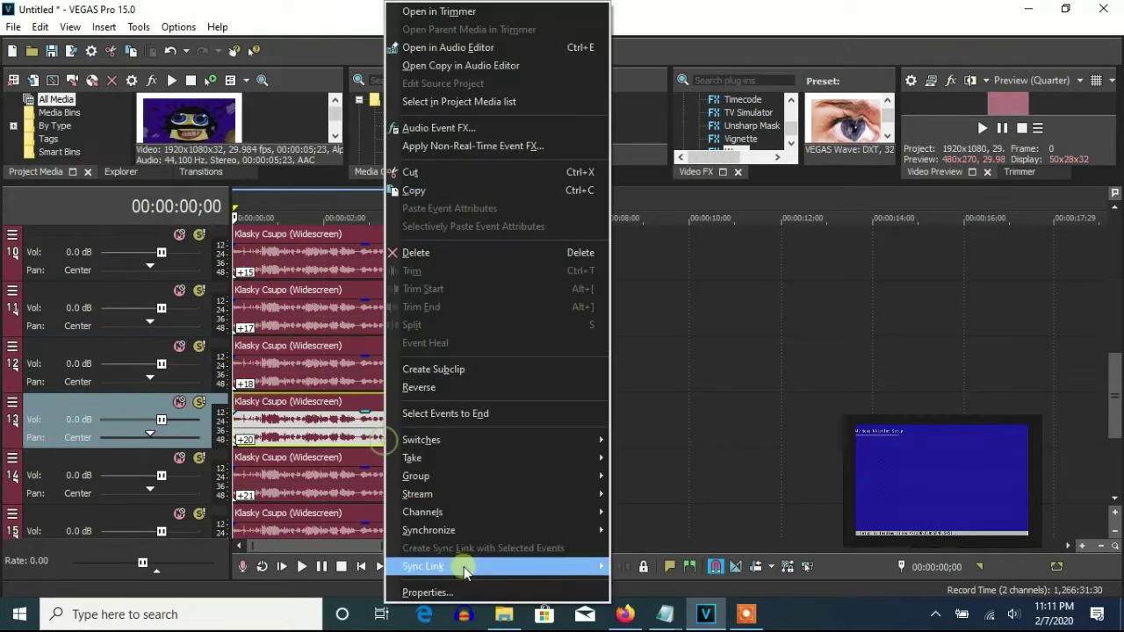
{"action": "left_click", "coordinate": [460, 569]}
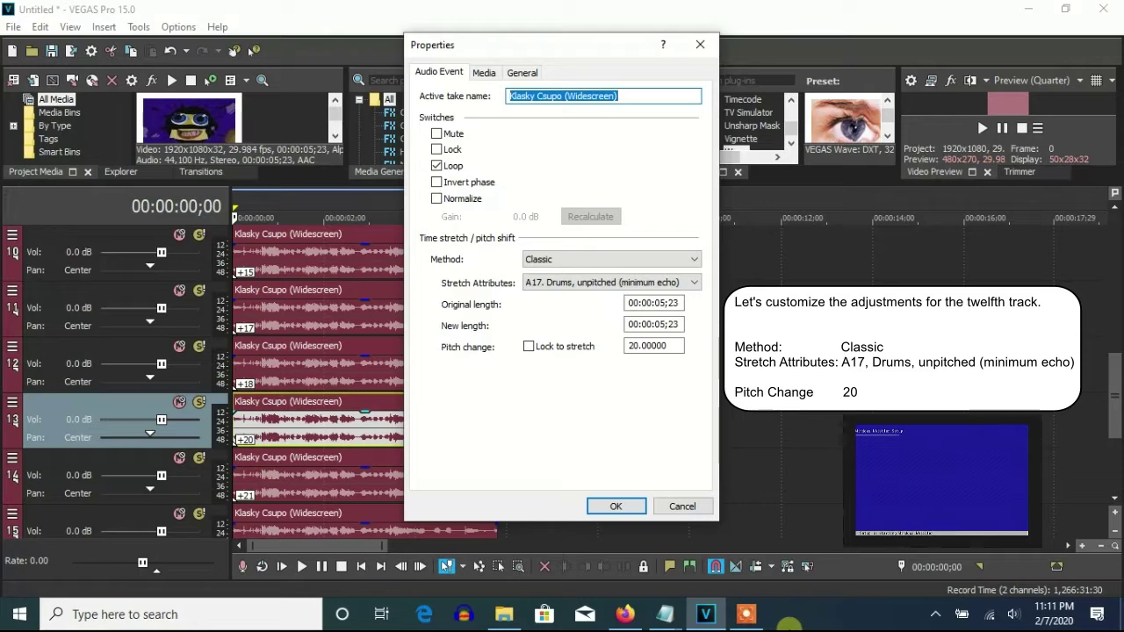
{"action": "left_click", "coordinate": [616, 507]}
Check the time stretch and pitch shift properties of the audio events on tracks 14 and 15
{"action": "right_click", "coordinate": [439, 488]}
{"action": "left_click", "coordinate": [516, 593]}
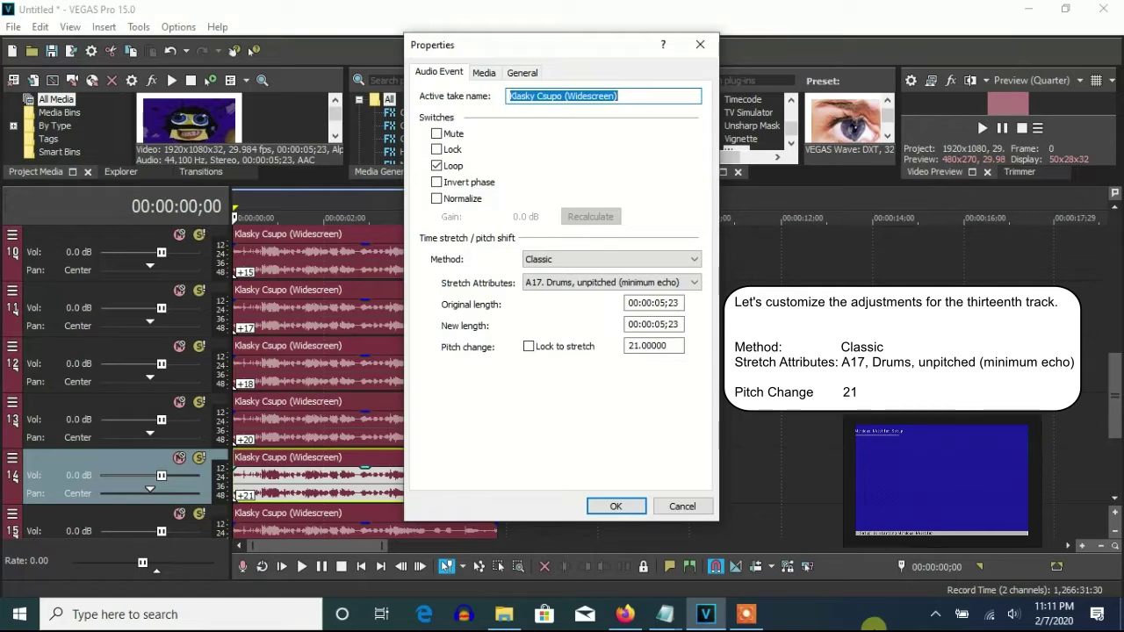
{"action": "left_click", "coordinate": [615, 507]}
{"action": "left_click_drag", "start_coordinate": [1113, 395], "coordinate": [1108, 459]}
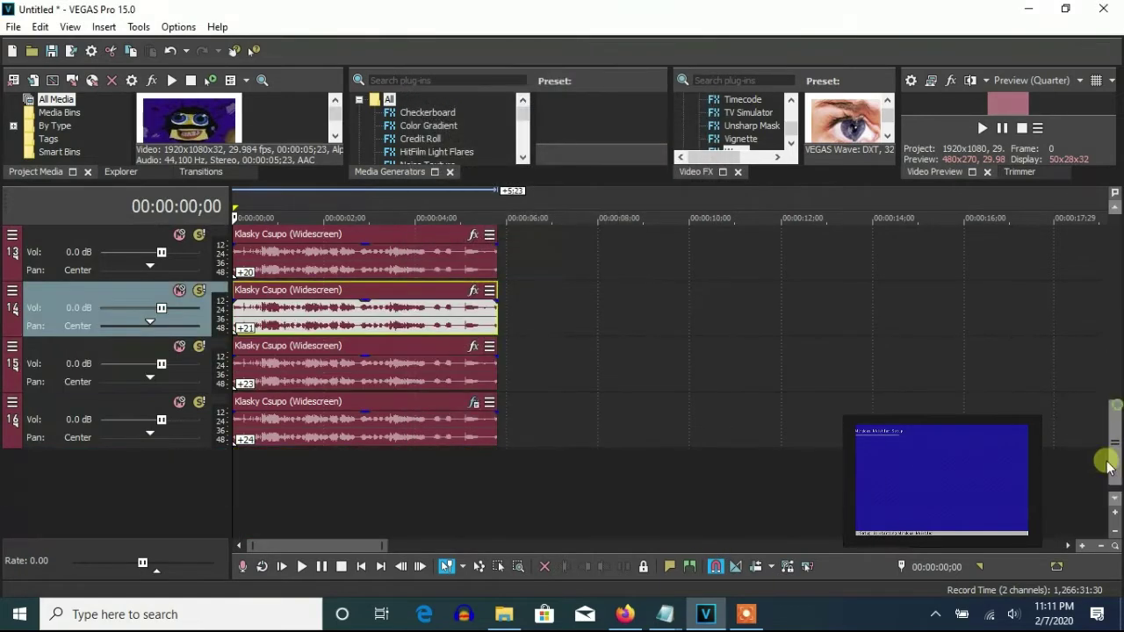
{"action": "right_click", "coordinate": [454, 372]}
{"action": "left_click", "coordinate": [525, 590]}
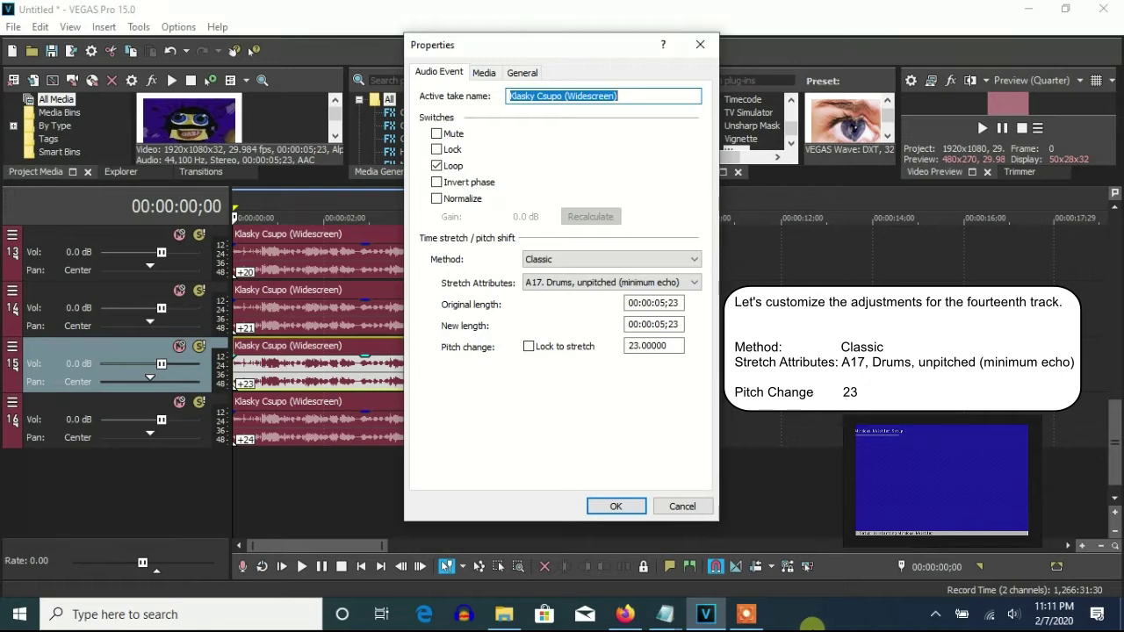
{"action": "left_click", "coordinate": [616, 507]}
Check the time stretch and pitch shift properties of the audio event on track 16
{"action": "right_click", "coordinate": [450, 426]}
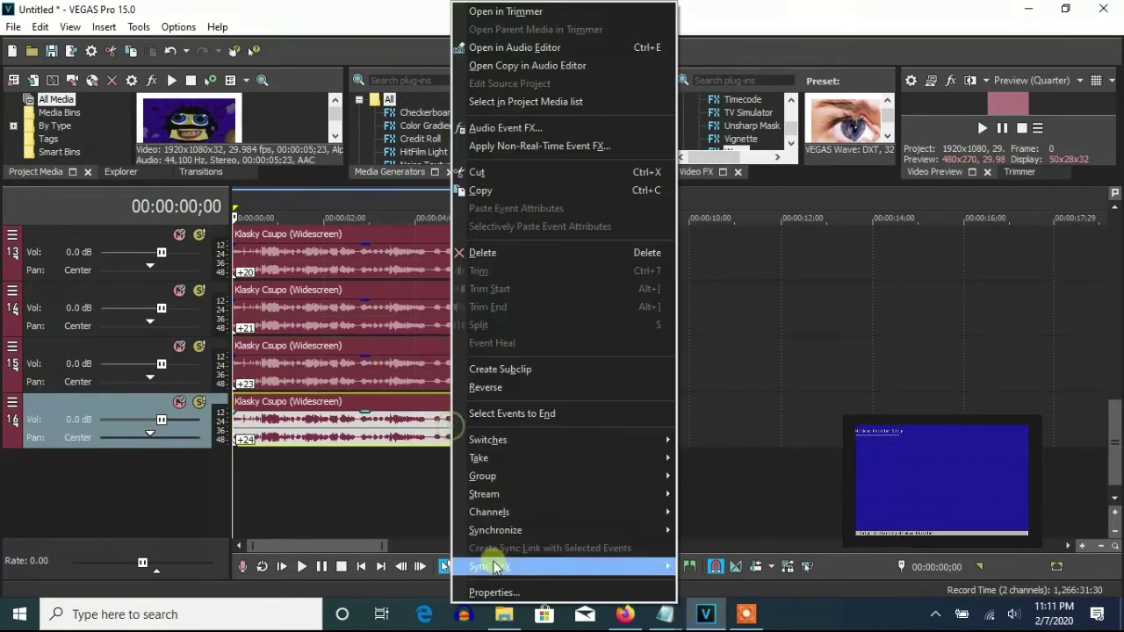
{"action": "left_click", "coordinate": [497, 591]}
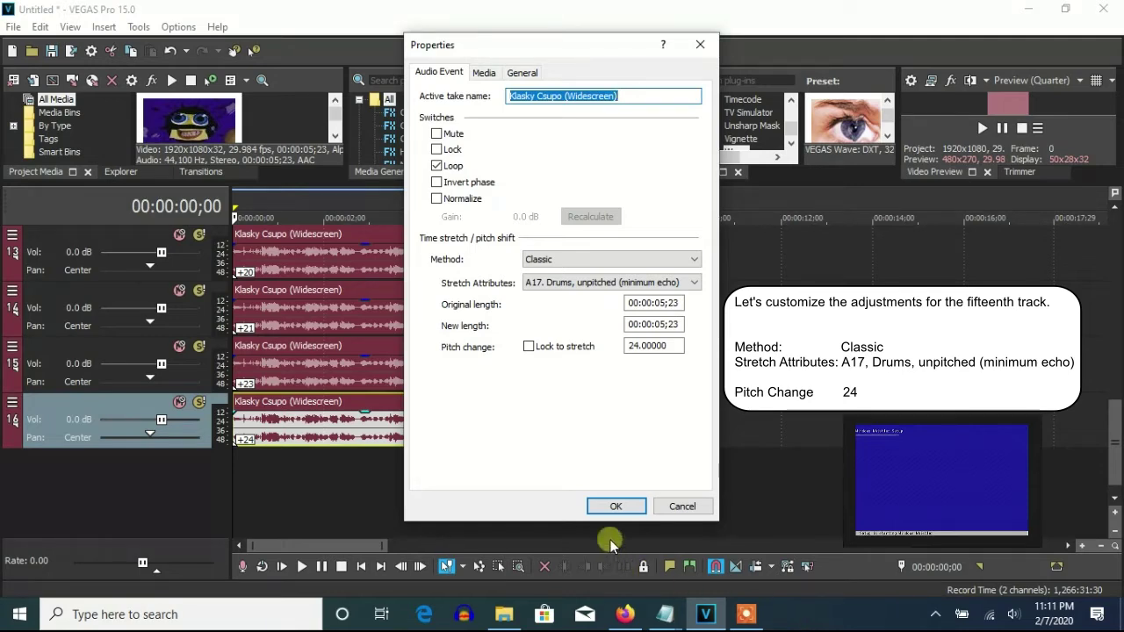
{"action": "left_click", "coordinate": [615, 507]}
{"action": "left_click", "coordinate": [474, 406]}
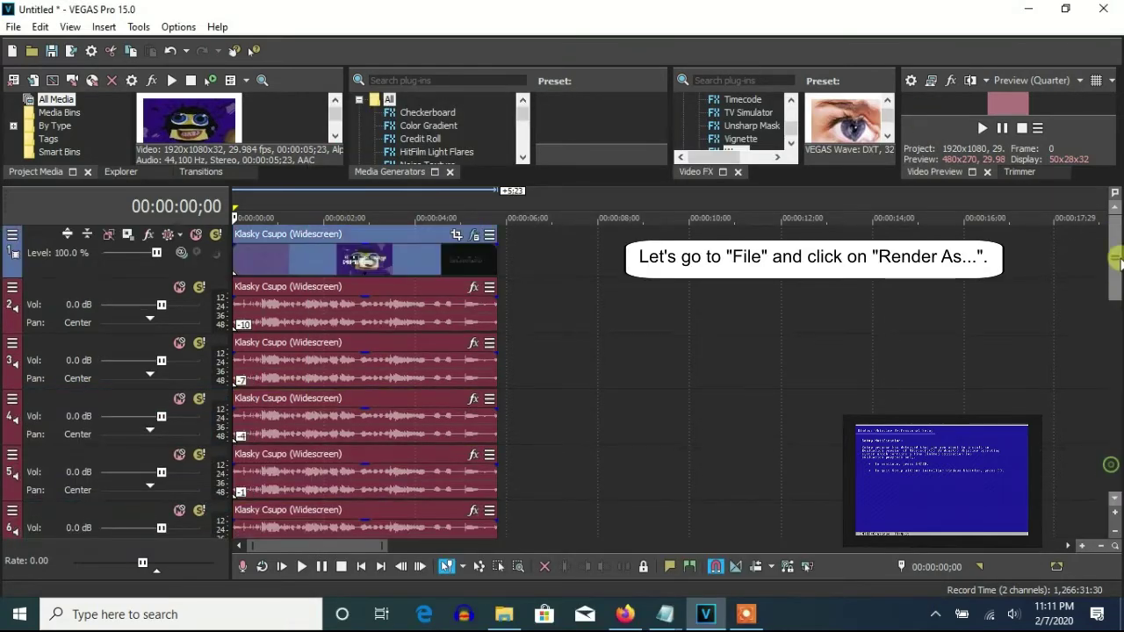
Open the Render As settings for the project with the Sony AVC/MVC format and the Internet 1280x720-30p template
{"action": "left_click", "coordinate": [13, 26]}
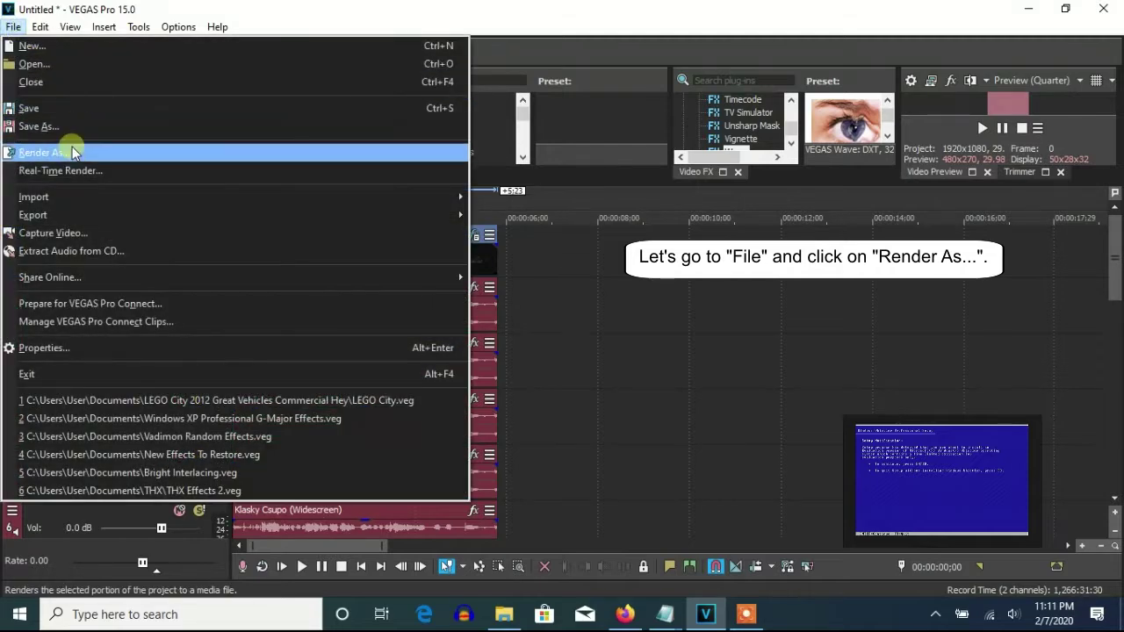
{"action": "left_click", "coordinate": [74, 153]}
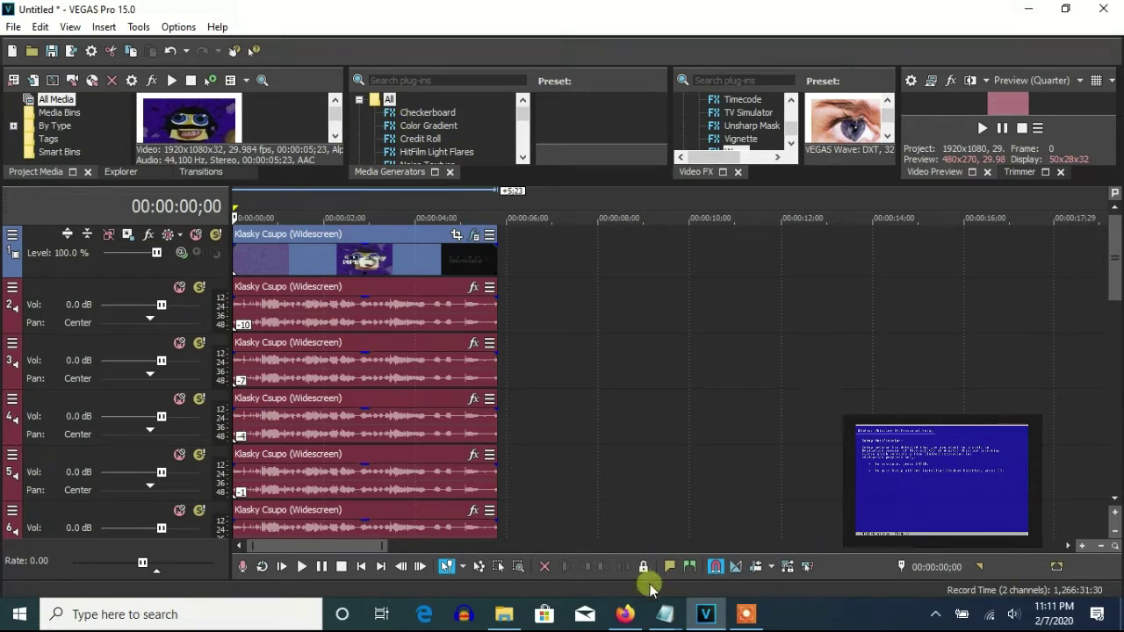
{"action": "mouse_move", "coordinate": [704, 612]}
{"action": "left_click", "coordinate": [696, 548]}
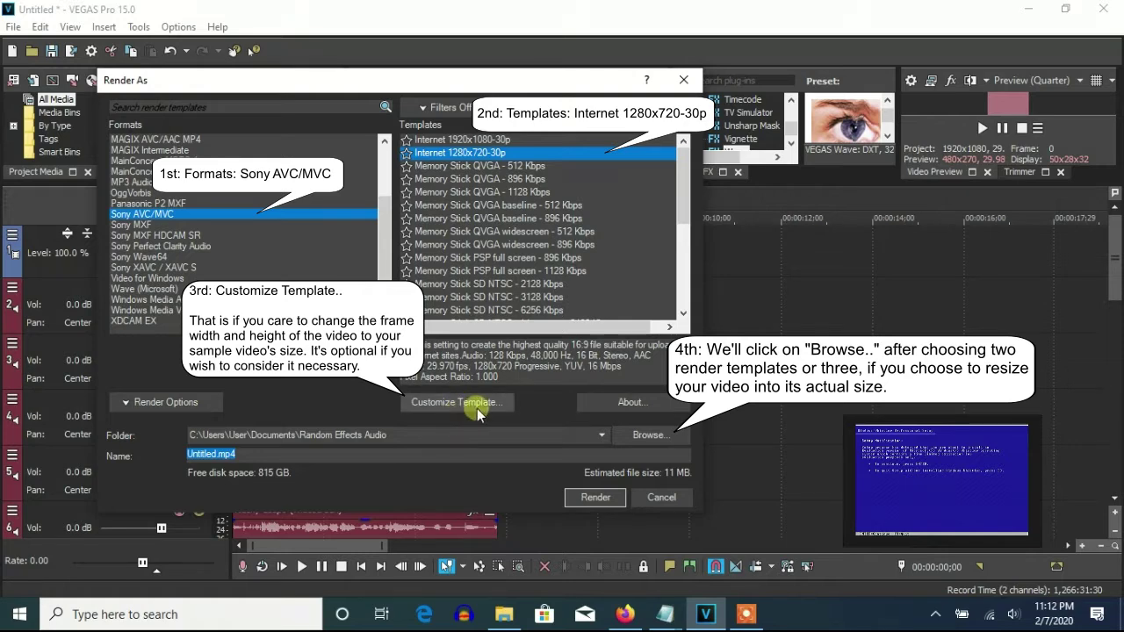
Name the output file G-Major 87, save it in the LEGO City 2012 Great Vehicles folder and render it
{"action": "left_click", "coordinate": [647, 436]}
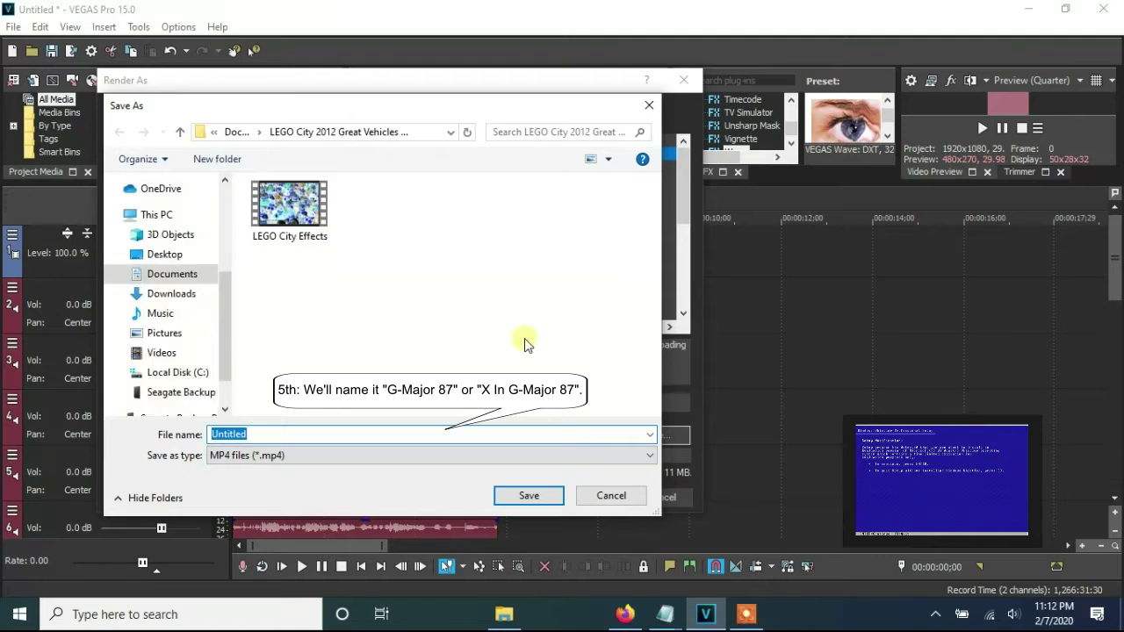
{"action": "type", "text": "G"}
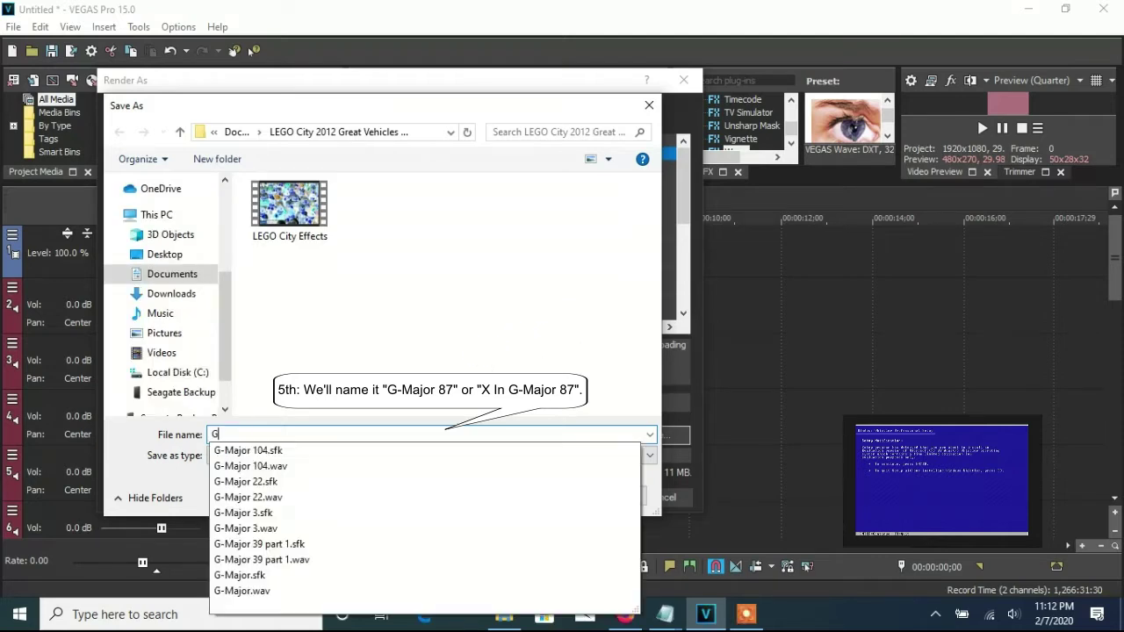
{"action": "type", "text": "-Major 87"}
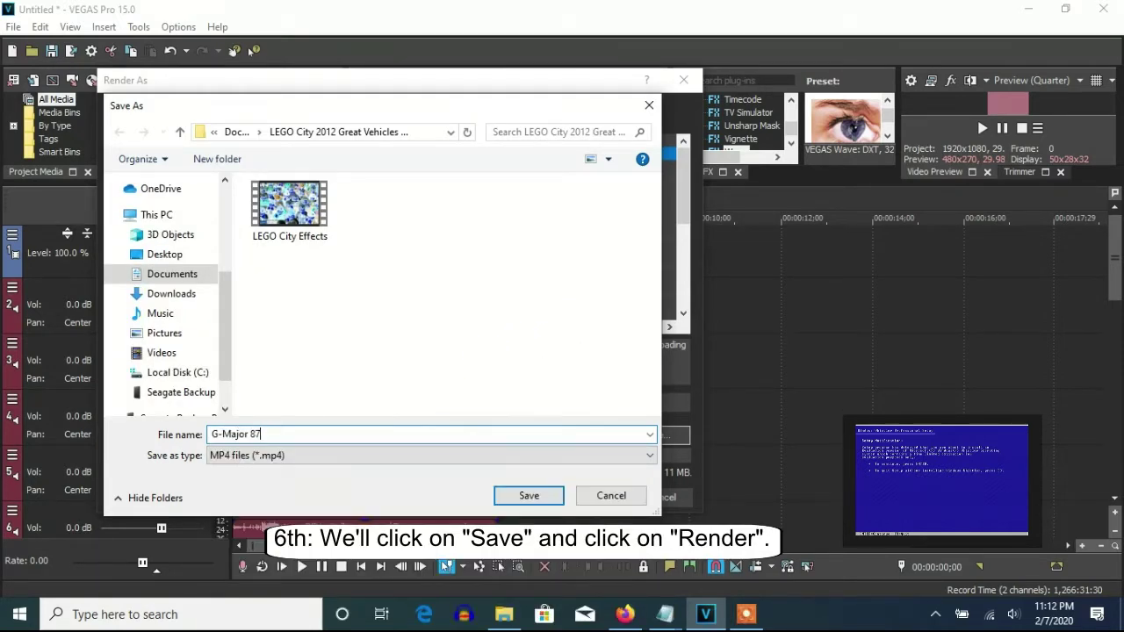
{"action": "left_click", "coordinate": [527, 496]}
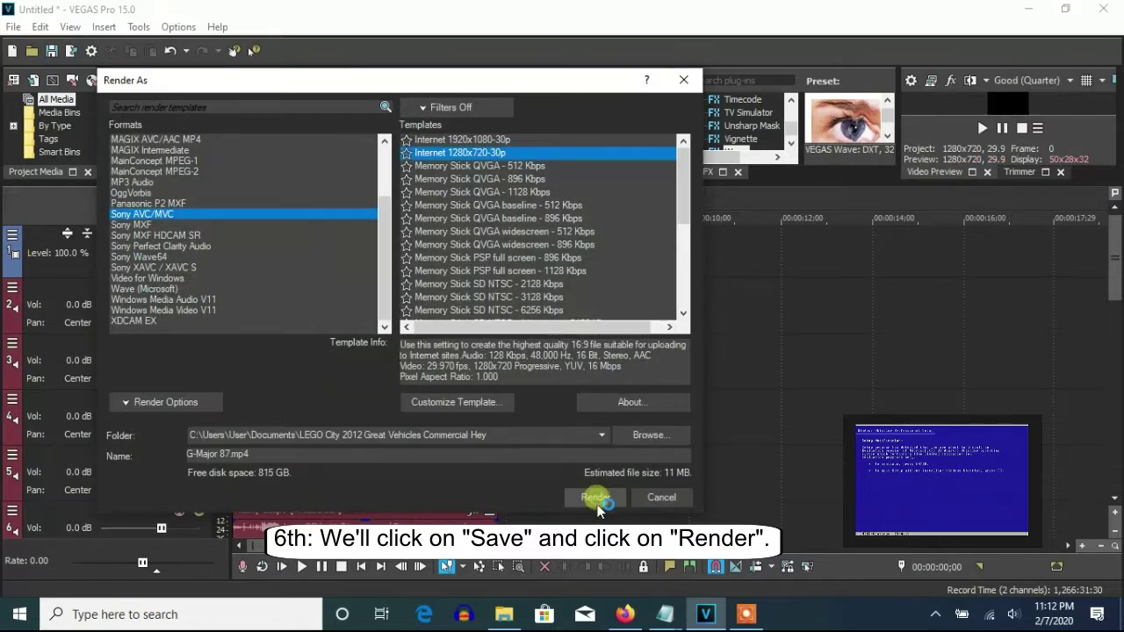
{"action": "left_click", "coordinate": [597, 497]}
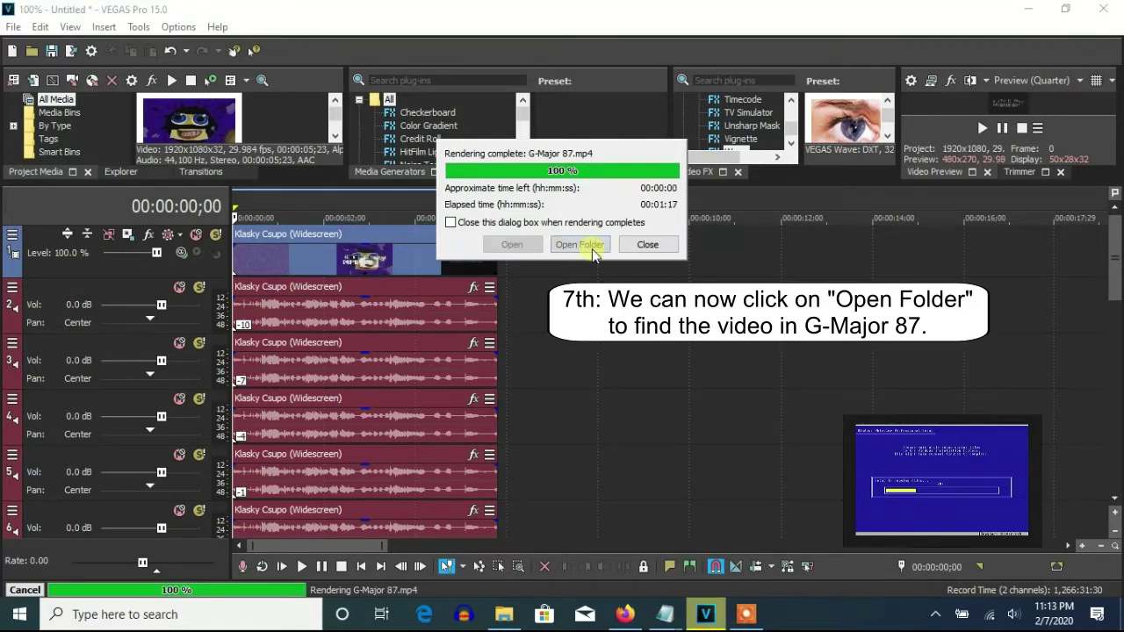
Open the render's folder and place the G-Major 87 video on the timeline after the Klasky Csupo clip, at about 6 seconds
{"action": "left_click", "coordinate": [579, 245]}
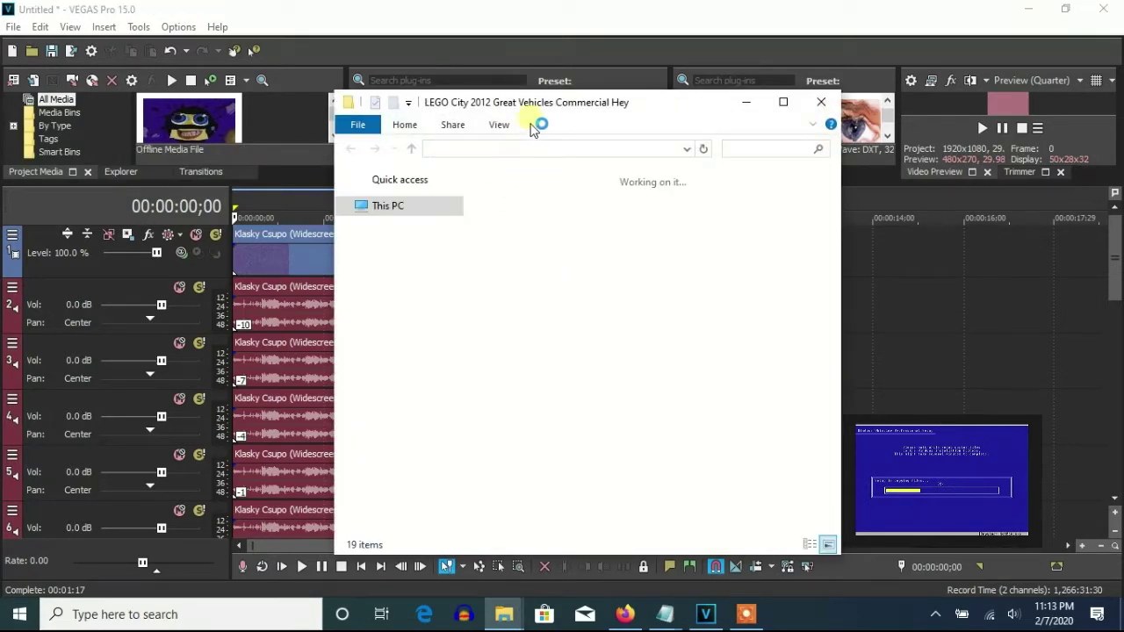
{"action": "left_click_drag", "start_coordinate": [494, 109], "coordinate": [677, 110]}
{"action": "left_click_drag", "start_coordinate": [518, 216], "coordinate": [615, 219]}
{"action": "scroll", "coordinate": [1009, 258], "scroll_direction": "down", "scroll_amount": 4}
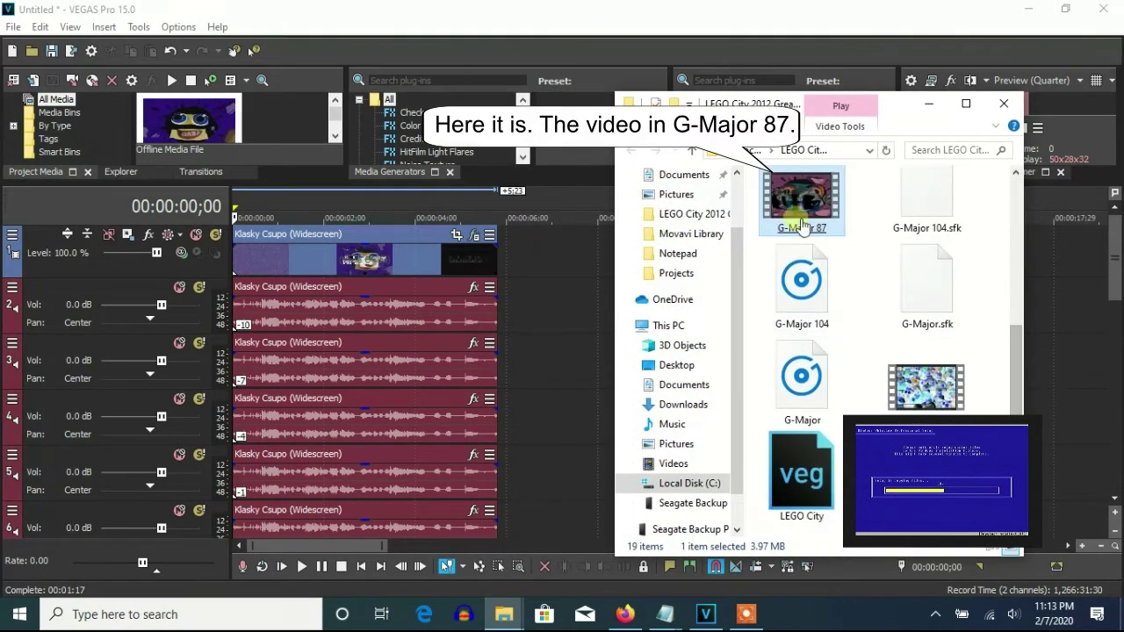
{"action": "mouse_move", "coordinate": [790, 215]}
{"action": "left_mouse_down"}
{"action": "mouse_move", "coordinate": [720, 176]}
{"action": "mouse_move", "coordinate": [527, 294]}
{"action": "mouse_move", "coordinate": [518, 265]}
{"action": "left_mouse_up"}
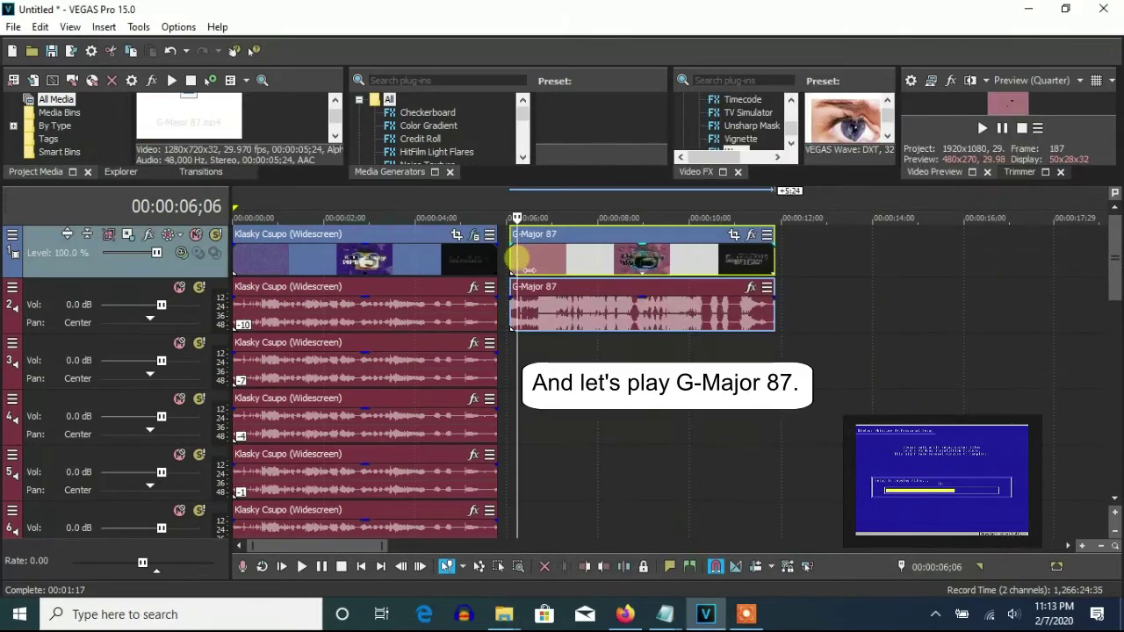
Enlarge the video preview area, play the timeline from the start and pause the playback
{"action": "left_click", "coordinate": [236, 256]}
{"action": "left_click_drag", "start_coordinate": [364, 183], "coordinate": [364, 282]}
{"action": "left_click", "coordinate": [979, 230]}
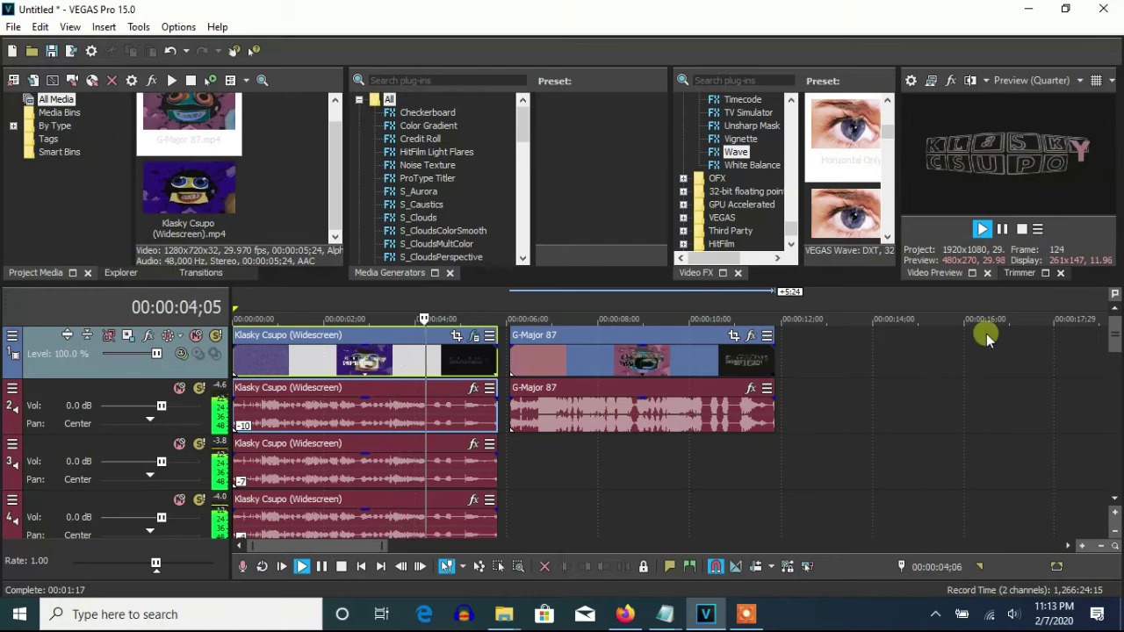
{"action": "left_click", "coordinate": [1001, 228]}
Move the G-Major 87 event to start at about 00:00:07;09 and delete the first audio track
{"action": "left_click_drag", "start_coordinate": [577, 371], "coordinate": [636, 360]}
{"action": "right_click", "coordinate": [533, 411]}
{"action": "left_click", "coordinate": [566, 286]}
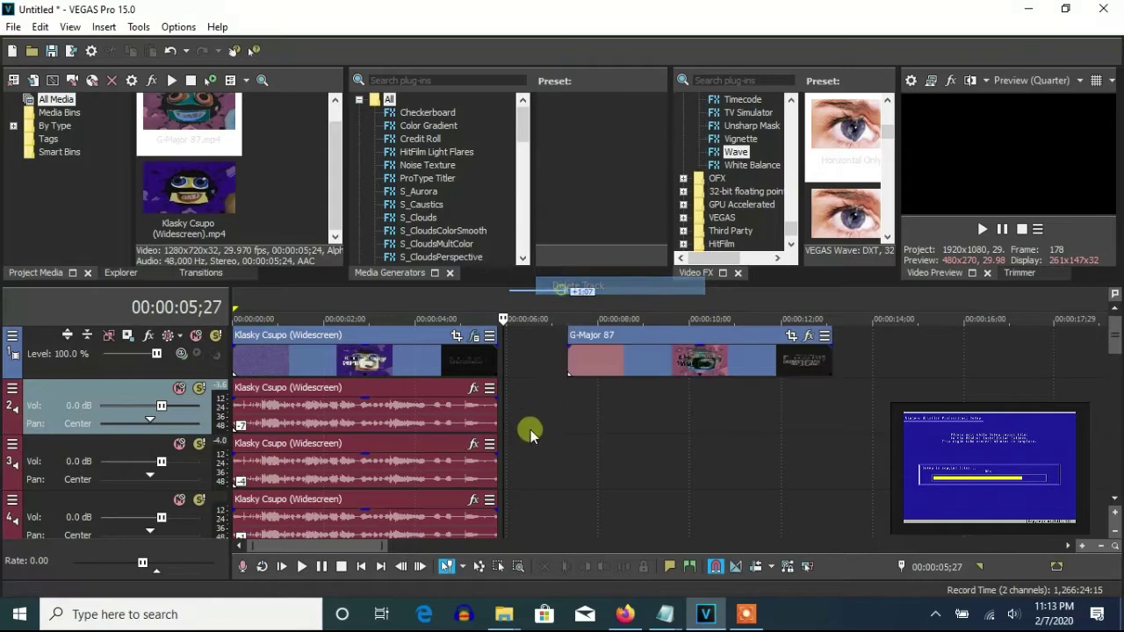
Undo the track deletion and duplicate audio tracks 2 and 3
{"action": "left_click", "coordinate": [170, 52]}
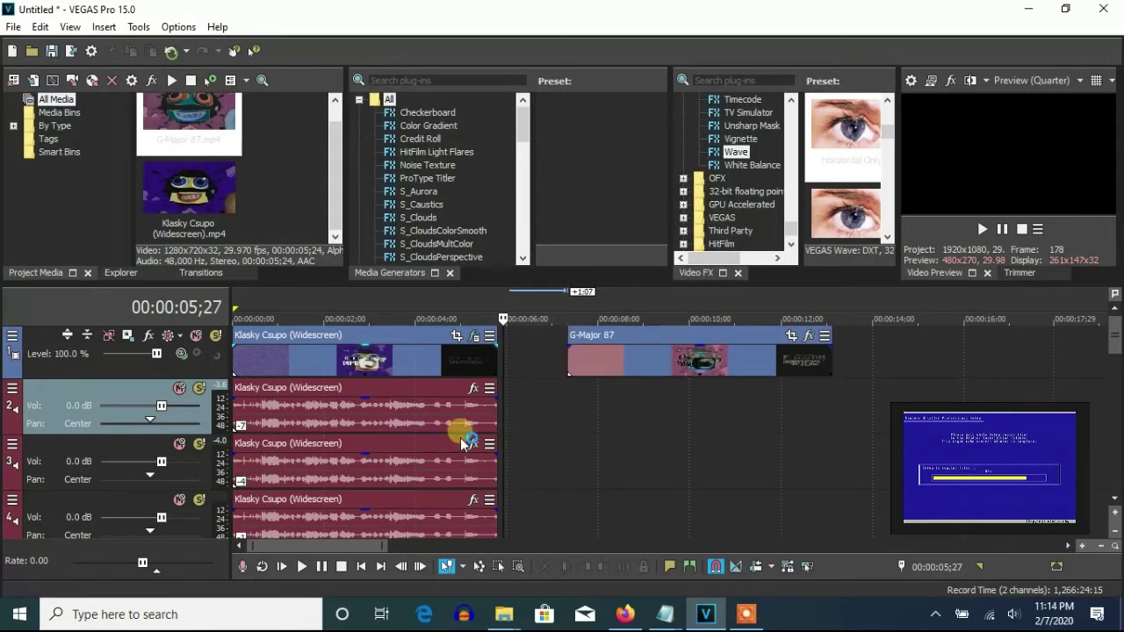
{"action": "right_click", "coordinate": [525, 471]}
{"action": "left_click", "coordinate": [546, 334]}
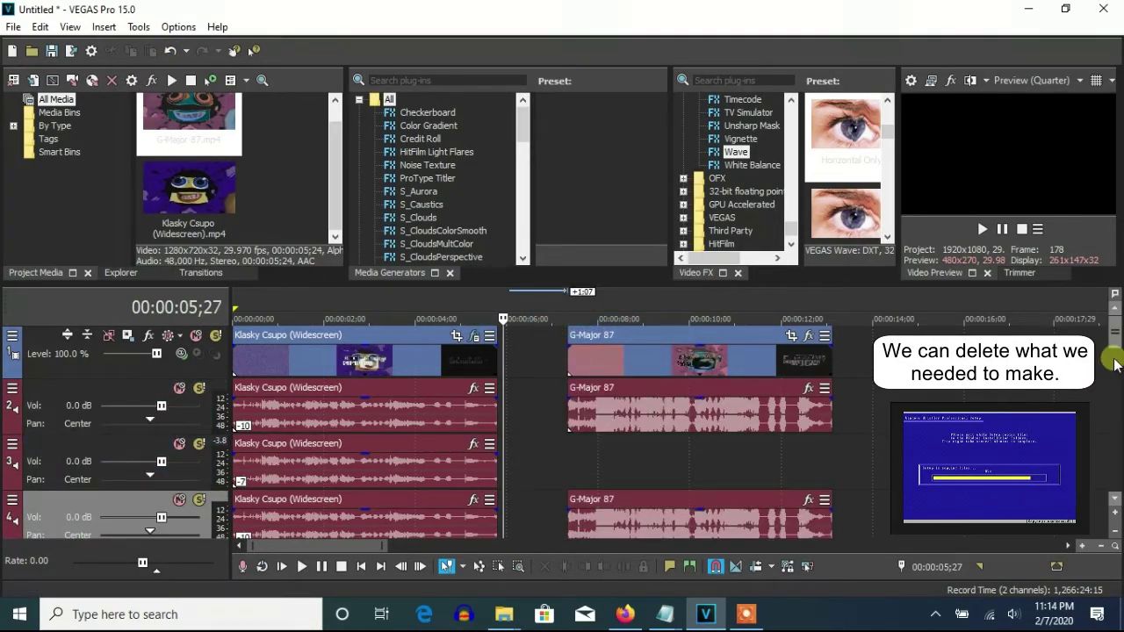
Delete the pitched Klasky Csupo audio tracks one by one until only tracks up to number 8 are left
{"action": "left_click_drag", "start_coordinate": [1117, 336], "coordinate": [1115, 390]}
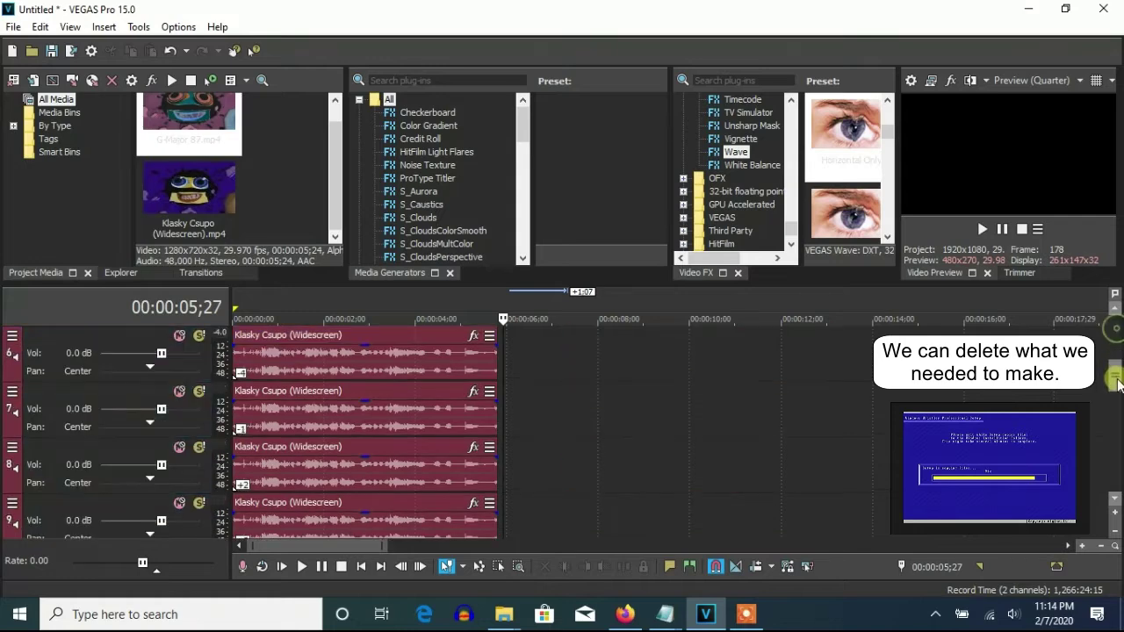
{"action": "right_click", "coordinate": [502, 463]}
{"action": "left_click", "coordinate": [537, 339]}
{"action": "right_click", "coordinate": [550, 450]}
{"action": "left_click", "coordinate": [584, 317]}
{"action": "right_click", "coordinate": [549, 443]}
{"action": "left_click", "coordinate": [586, 316]}
{"action": "right_click", "coordinate": [549, 443]}
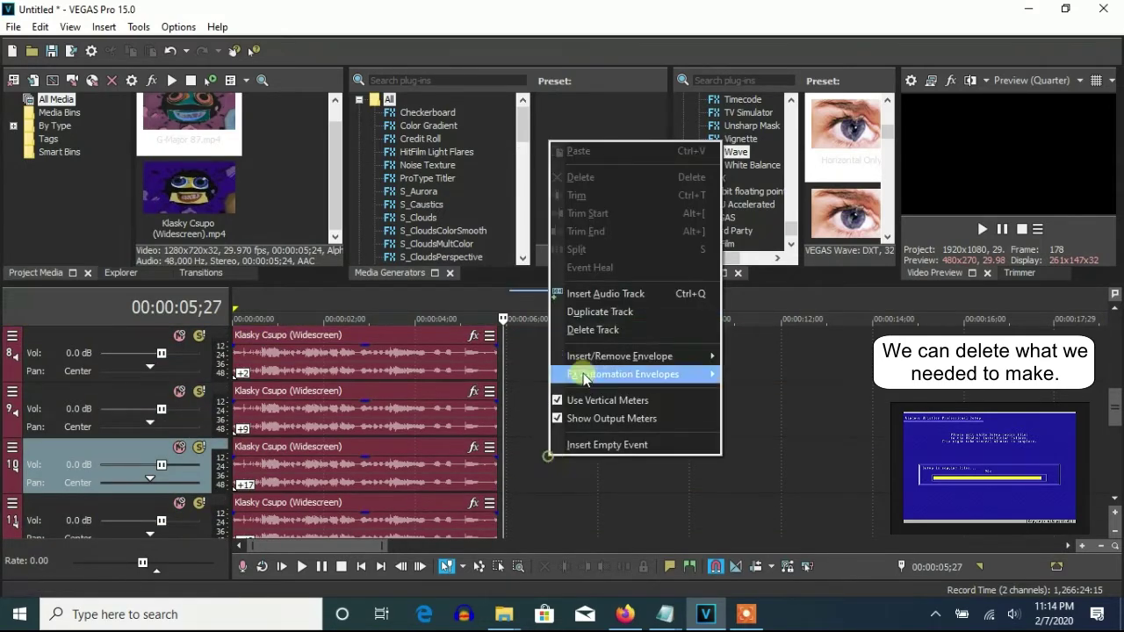
{"action": "left_click", "coordinate": [585, 316]}
{"action": "right_click", "coordinate": [558, 434]}
{"action": "left_click", "coordinate": [586, 317]}
{"action": "right_click", "coordinate": [538, 465]}
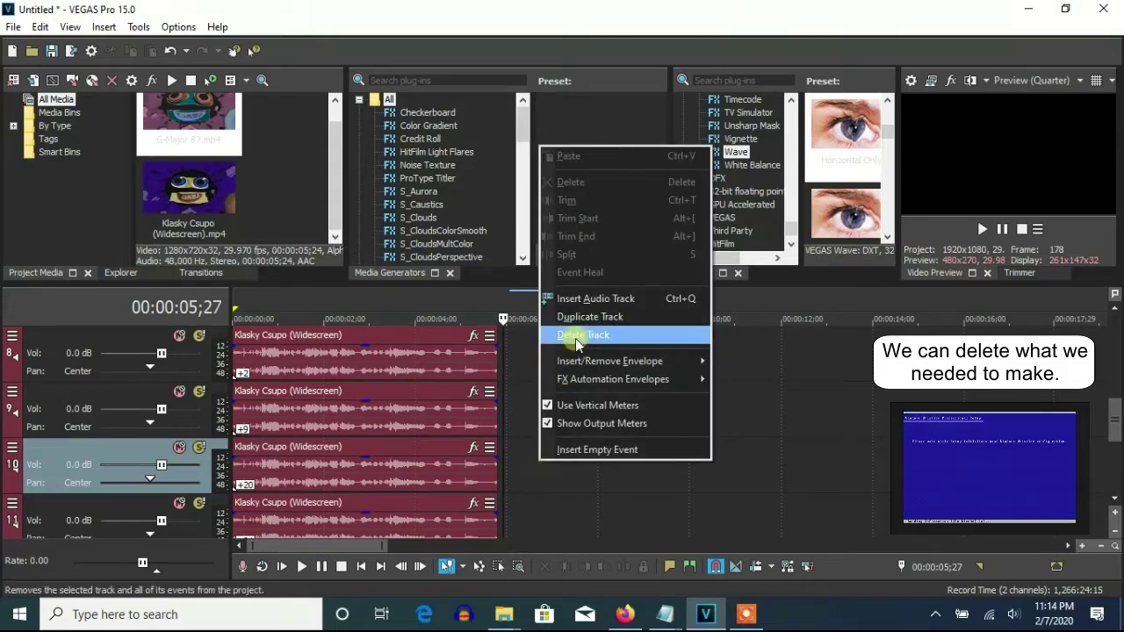
{"action": "left_click", "coordinate": [572, 331]}
{"action": "right_click", "coordinate": [546, 455]}
{"action": "left_click", "coordinate": [571, 330]}
{"action": "right_click", "coordinate": [530, 463]}
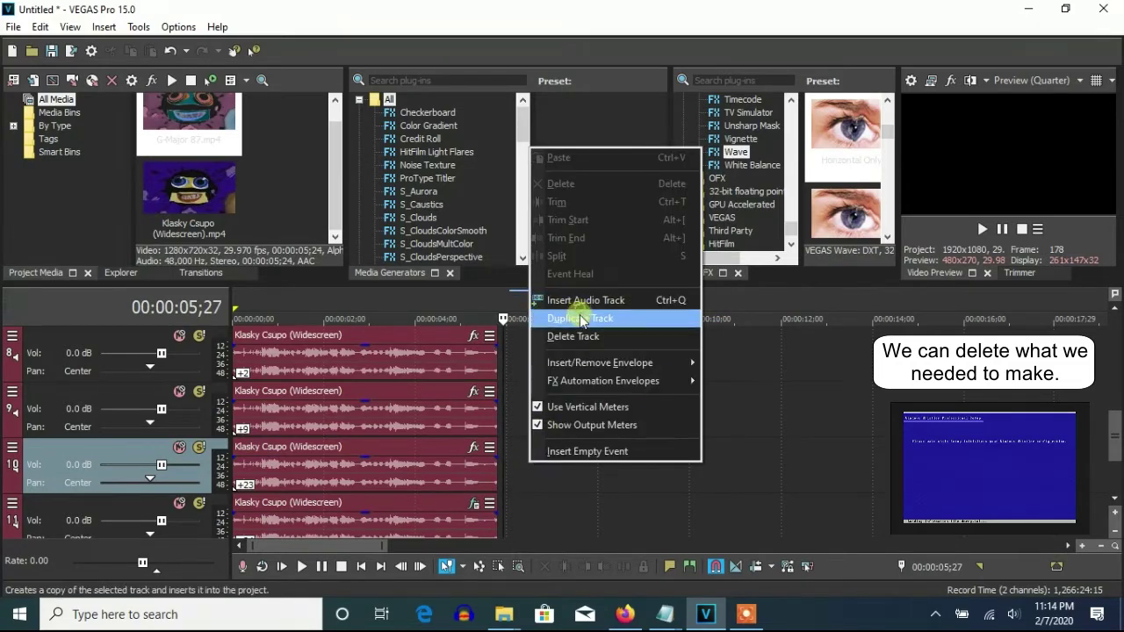
{"action": "left_click", "coordinate": [574, 318]}
{"action": "right_click", "coordinate": [537, 411]}
{"action": "left_click", "coordinate": [567, 295]}
{"action": "right_click", "coordinate": [532, 429]}
{"action": "left_click", "coordinate": [567, 290]}
Delete the other audio tracks that hold only Klasky Csupo, keeping the two tracks that also hold G-Major 87
{"action": "scroll", "coordinate": [1117, 452], "scroll_direction": "up", "scroll_amount": 1}
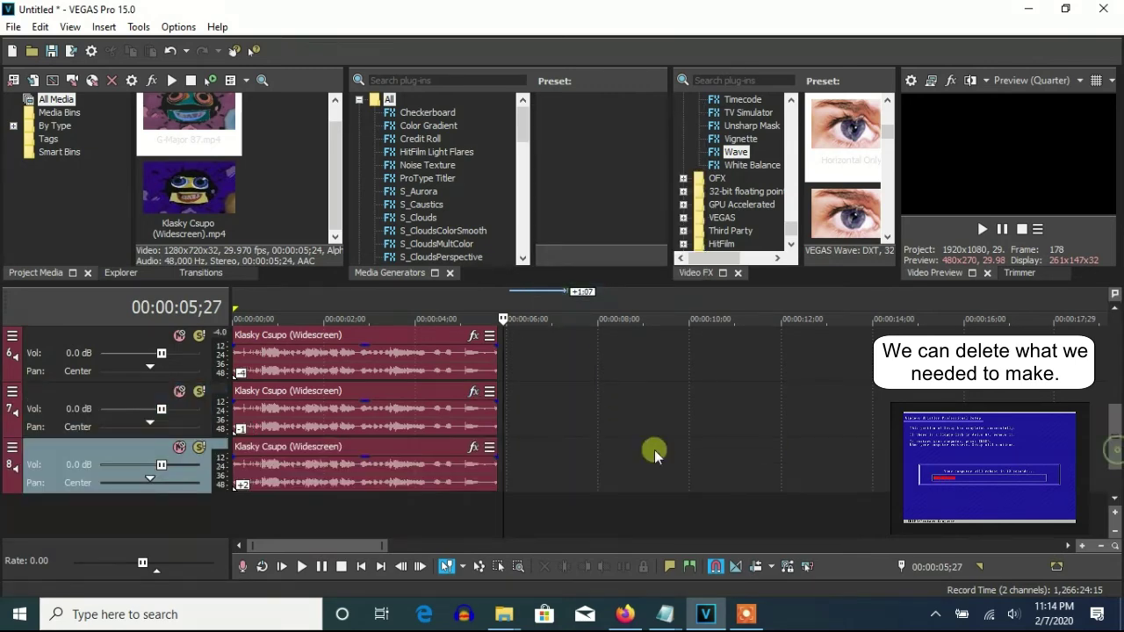
{"action": "right_click", "coordinate": [622, 425]}
{"action": "left_click", "coordinate": [641, 296]}
{"action": "right_click", "coordinate": [544, 430]}
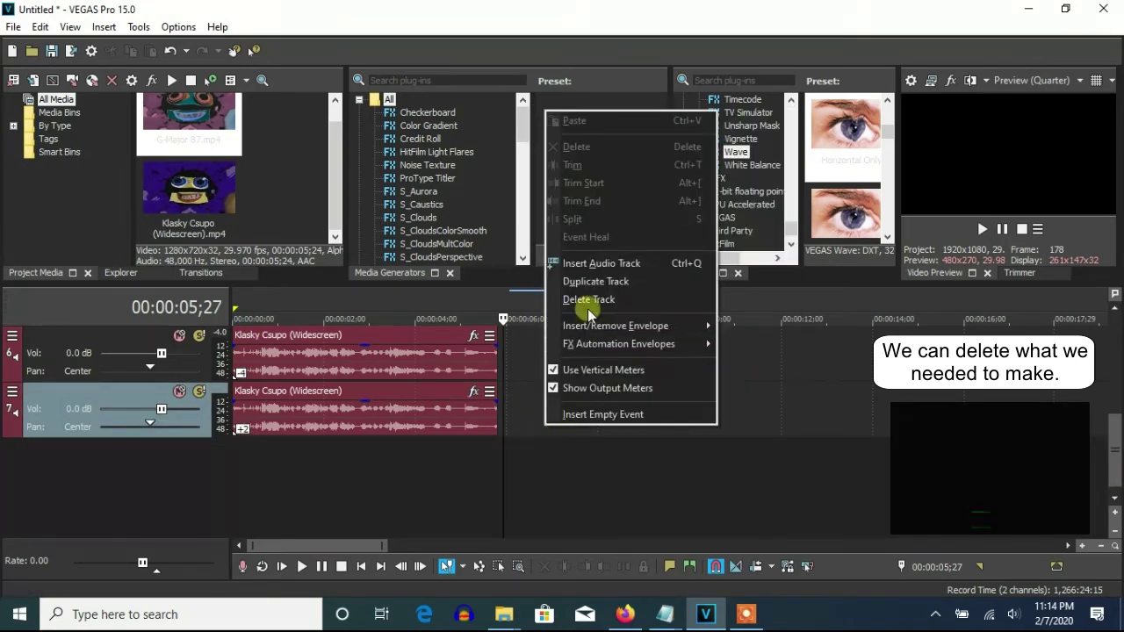
{"action": "left_click", "coordinate": [584, 369]}
{"action": "right_click", "coordinate": [536, 410]}
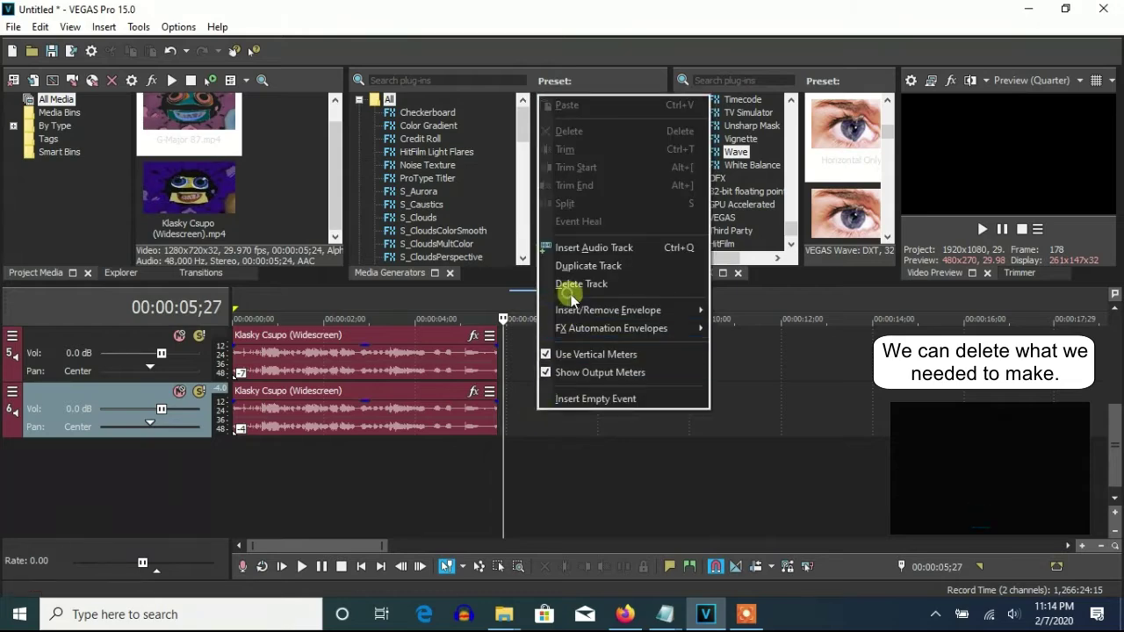
{"action": "left_click", "coordinate": [570, 284]}
{"action": "scroll", "coordinate": [1111, 434], "scroll_direction": "up", "scroll_amount": 1}
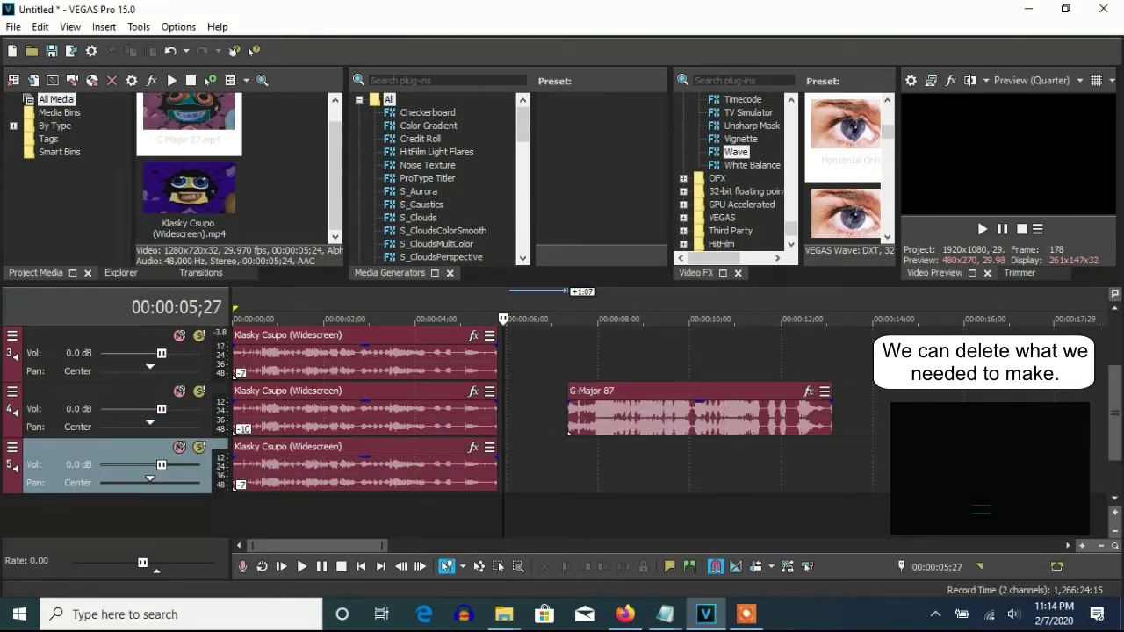
{"action": "scroll", "coordinate": [1113, 381], "scroll_direction": "up", "scroll_amount": 1}
{"action": "right_click", "coordinate": [683, 518]}
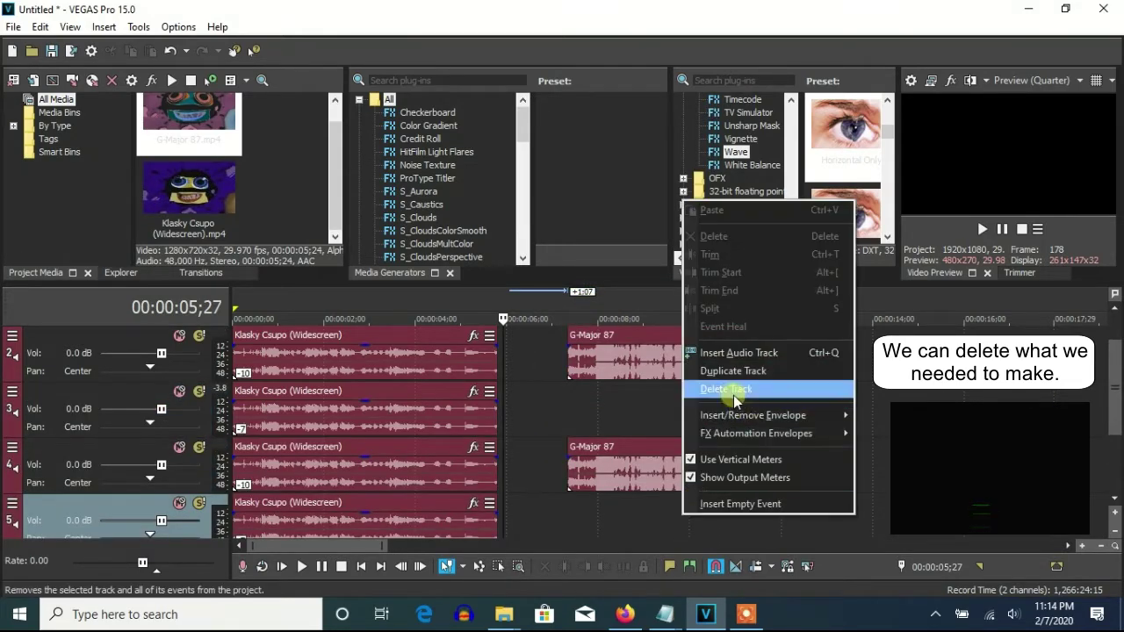
{"action": "left_click", "coordinate": [726, 391]}
{"action": "right_click", "coordinate": [610, 421]}
{"action": "left_click", "coordinate": [641, 293]}
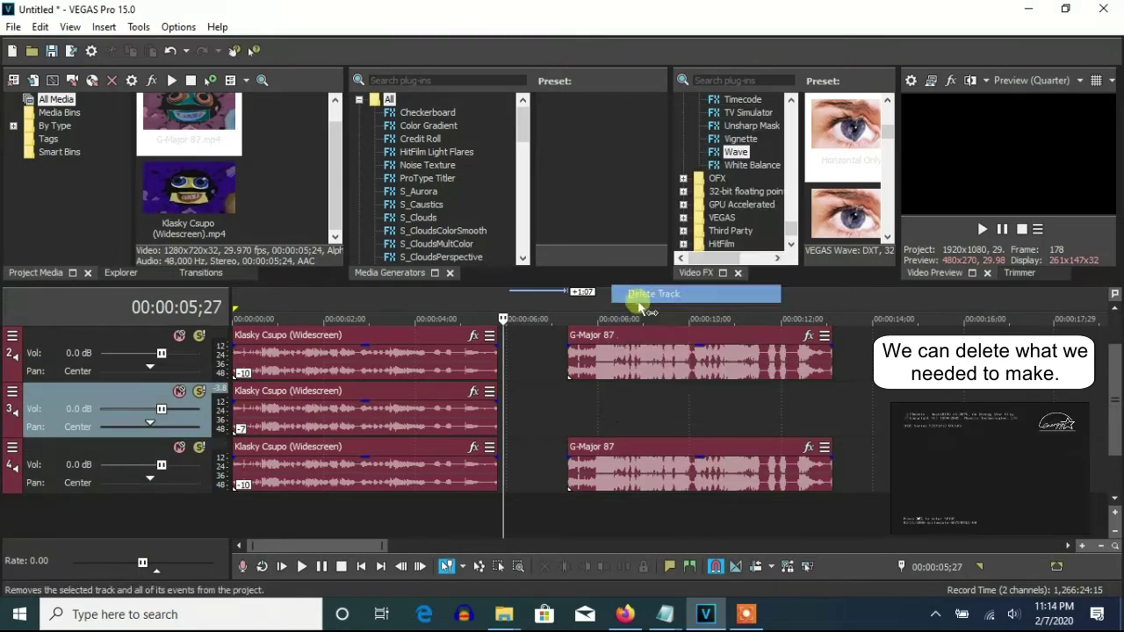
Delete the remaining Klasky Csupo events and move the G-Major 87 video and both audio events to the timeline start
{"action": "left_click", "coordinate": [305, 400]}
{"action": "key", "text": "Delete"}
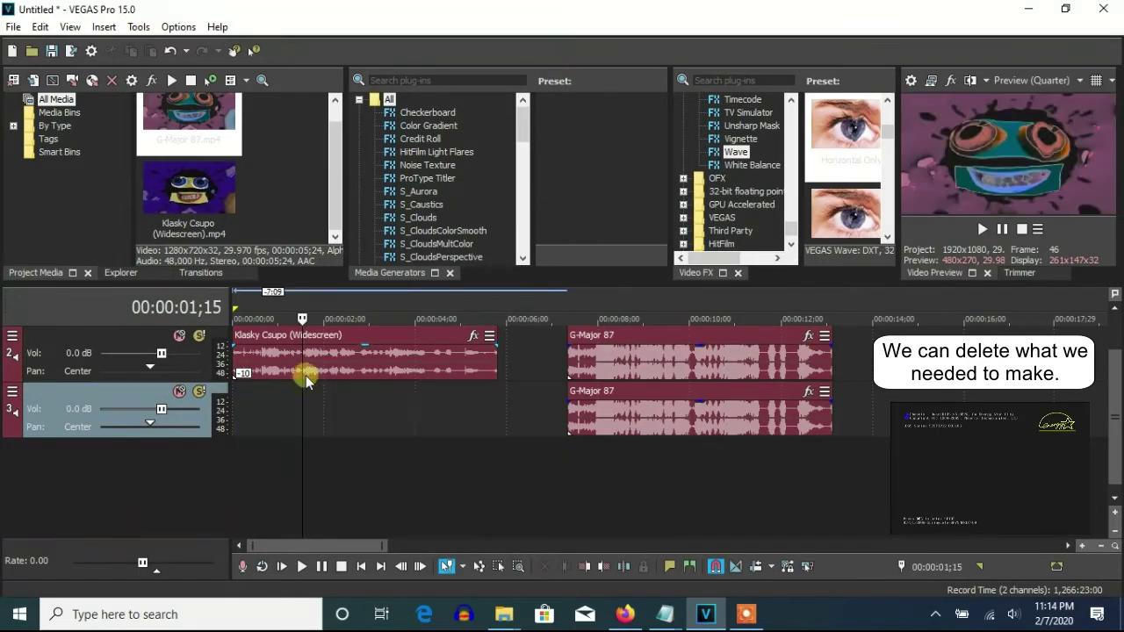
{"action": "scroll", "coordinate": [1117, 388], "scroll_direction": "up", "scroll_amount": 1}
{"action": "left_click", "coordinate": [358, 351]}
{"action": "key", "text": "Delete"}
{"action": "left_click_drag", "start_coordinate": [559, 361], "coordinate": [226, 360]}
{"action": "left_click_drag", "start_coordinate": [647, 484], "coordinate": [326, 464]}
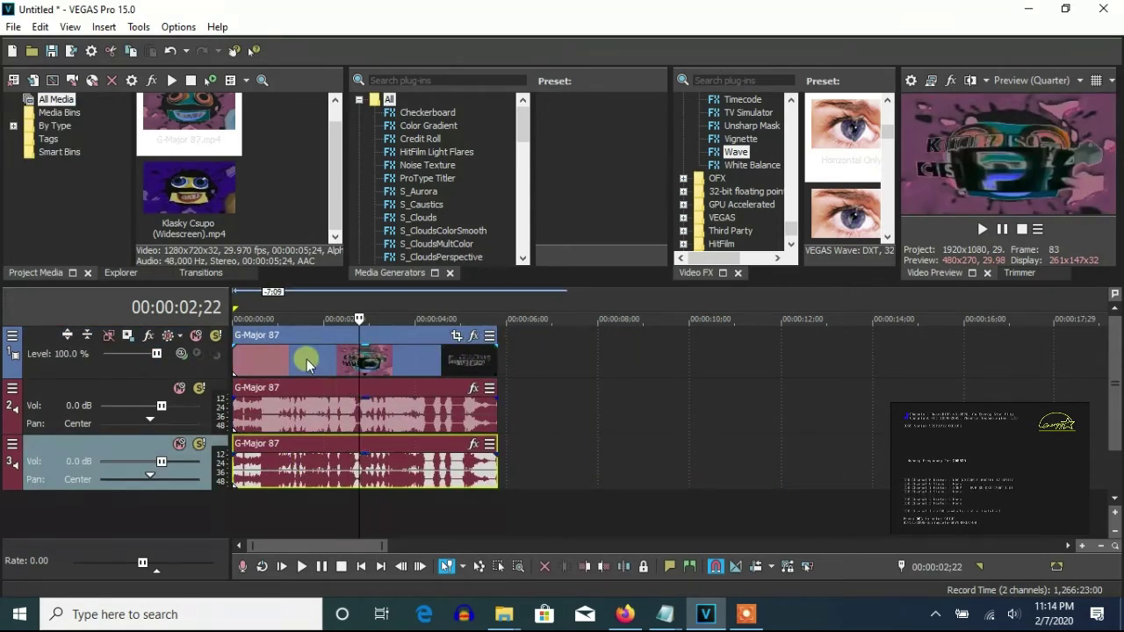
Add a Gradient Map effect with the preset G-Major 39/G-Major 54 to the G-Major 87 video event
{"action": "left_click", "coordinate": [306, 360]}
{"action": "right_click", "coordinate": [341, 356]}
{"action": "left_click", "coordinate": [438, 117]}
{"action": "scroll", "coordinate": [733, 140], "scroll_direction": "up", "scroll_amount": 3}
{"action": "scroll", "coordinate": [733, 141], "scroll_direction": "up", "scroll_amount": 8}
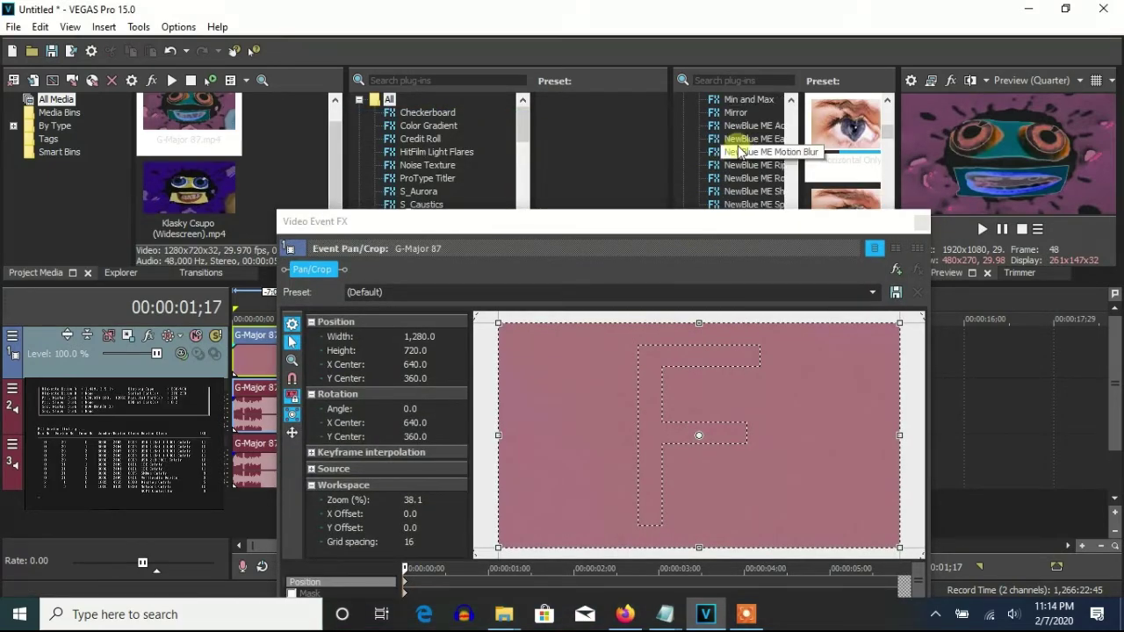
{"action": "scroll", "coordinate": [748, 151], "scroll_direction": "up", "scroll_amount": 2}
{"action": "left_click", "coordinate": [751, 165]}
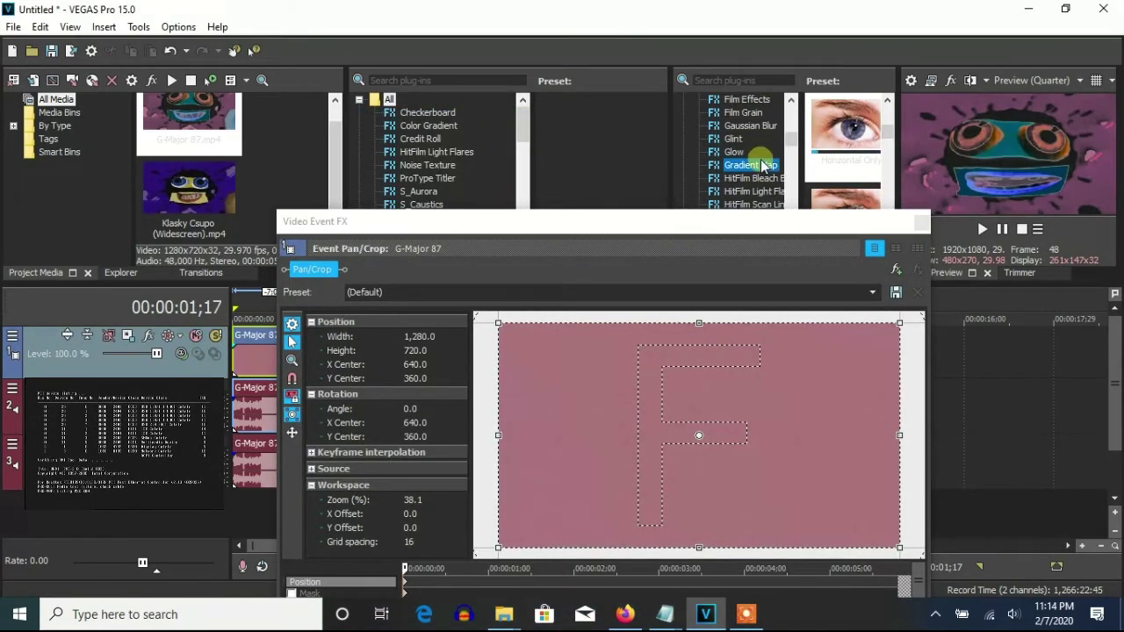
{"action": "left_click_drag", "start_coordinate": [838, 132], "coordinate": [855, 303]}
{"action": "left_click", "coordinate": [872, 291]}
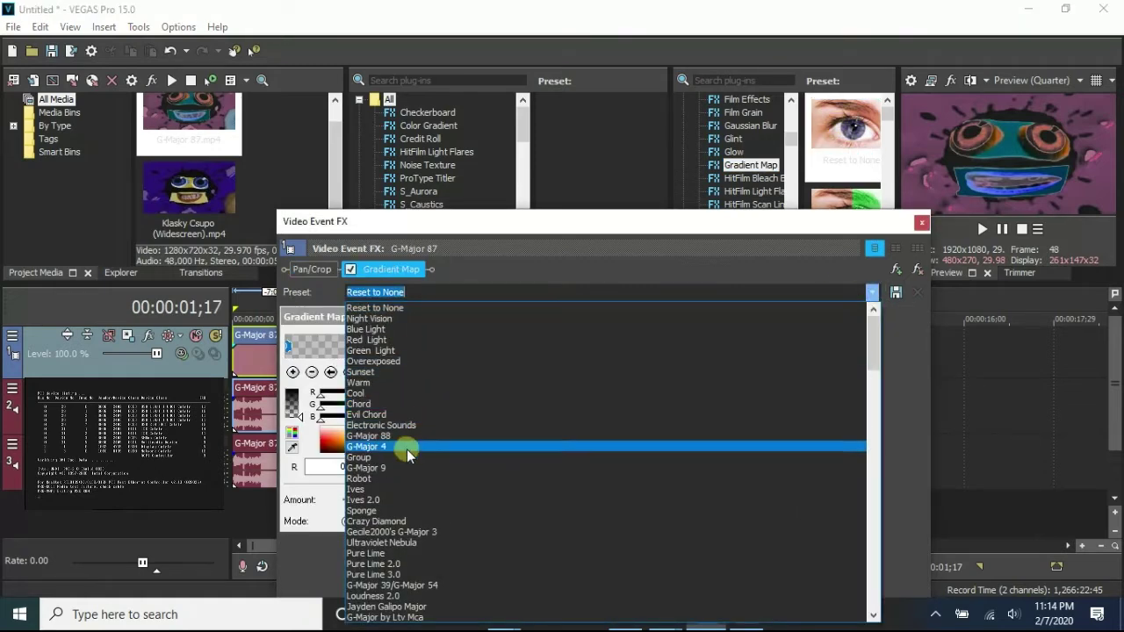
{"action": "left_click", "coordinate": [419, 585]}
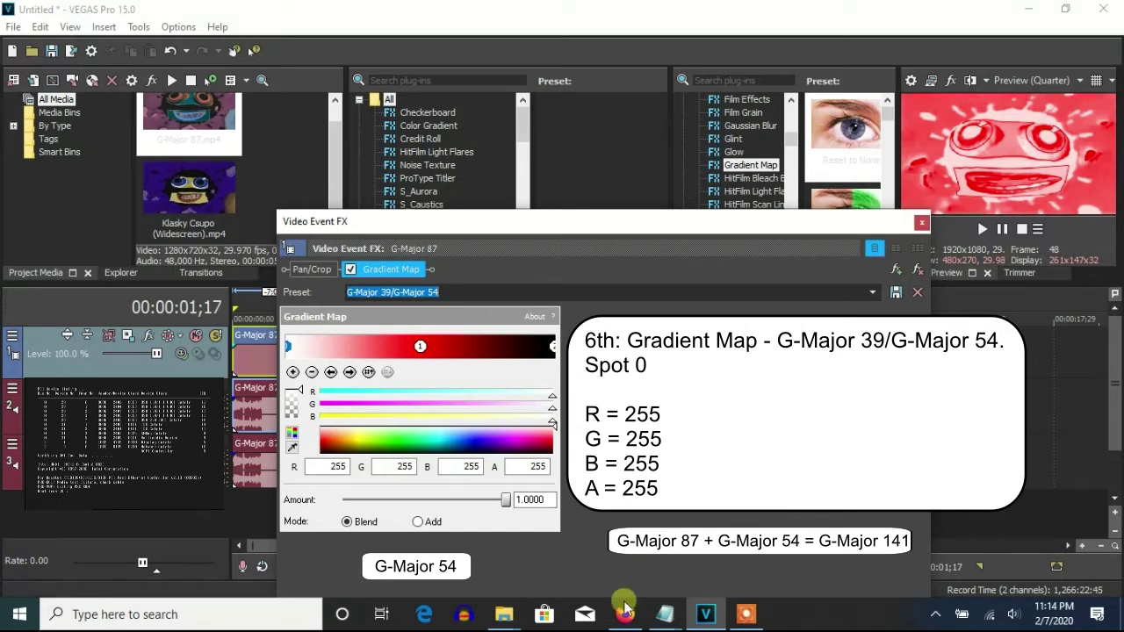
Check the colour values of the middle and last points of the Gradient Map, and close the effect window
{"action": "left_click", "coordinate": [420, 345]}
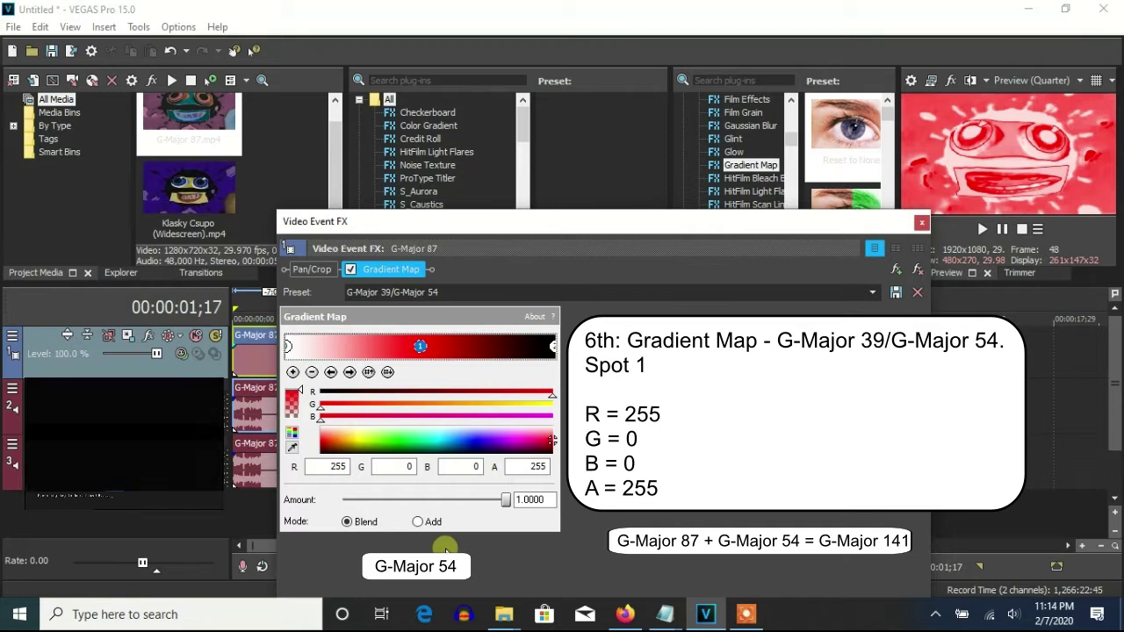
{"action": "left_click", "coordinate": [552, 348]}
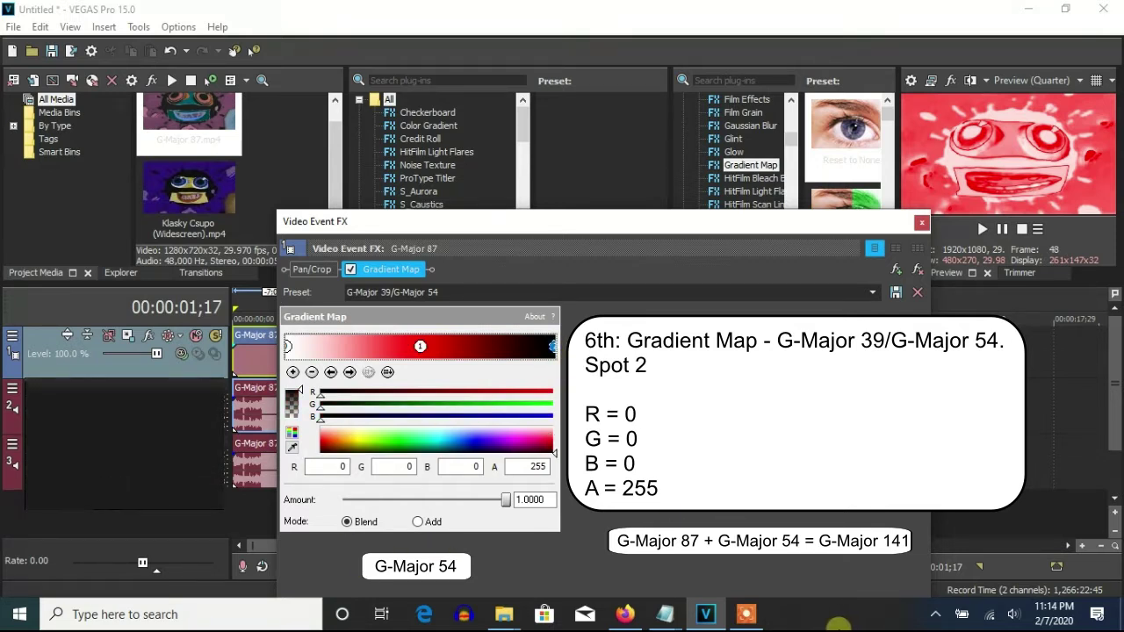
{"action": "left_click", "coordinate": [921, 225]}
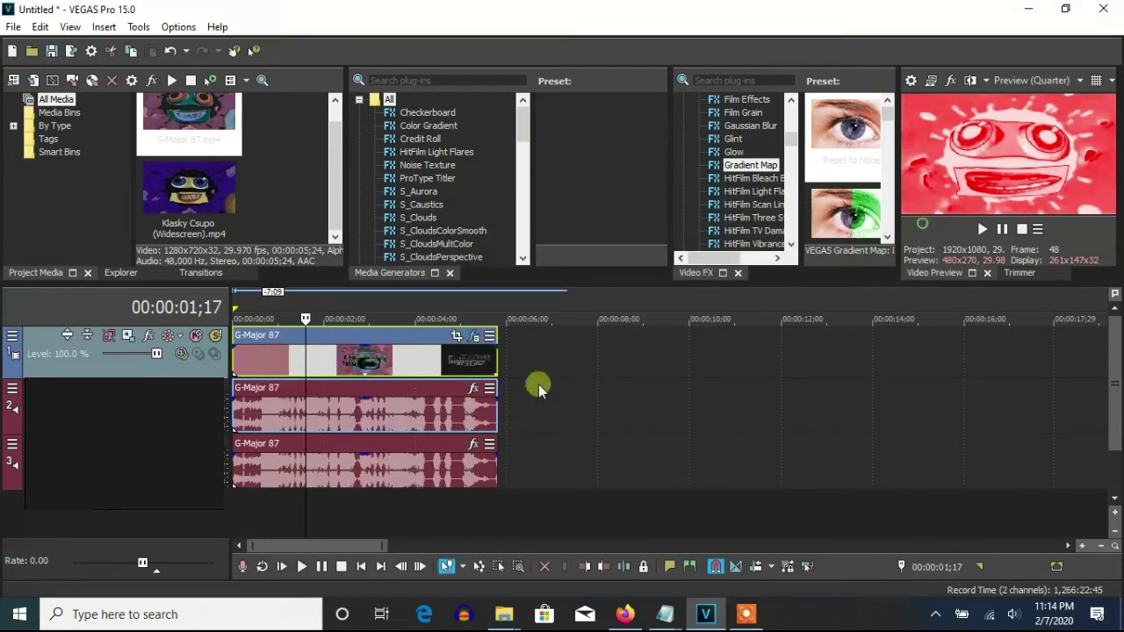
Set the first G-Major 87 audio event's pitch shift method to élastique with Pro stretch attributes and a pitch change of 5
{"action": "right_click", "coordinate": [402, 416]}
{"action": "left_click", "coordinate": [450, 595]}
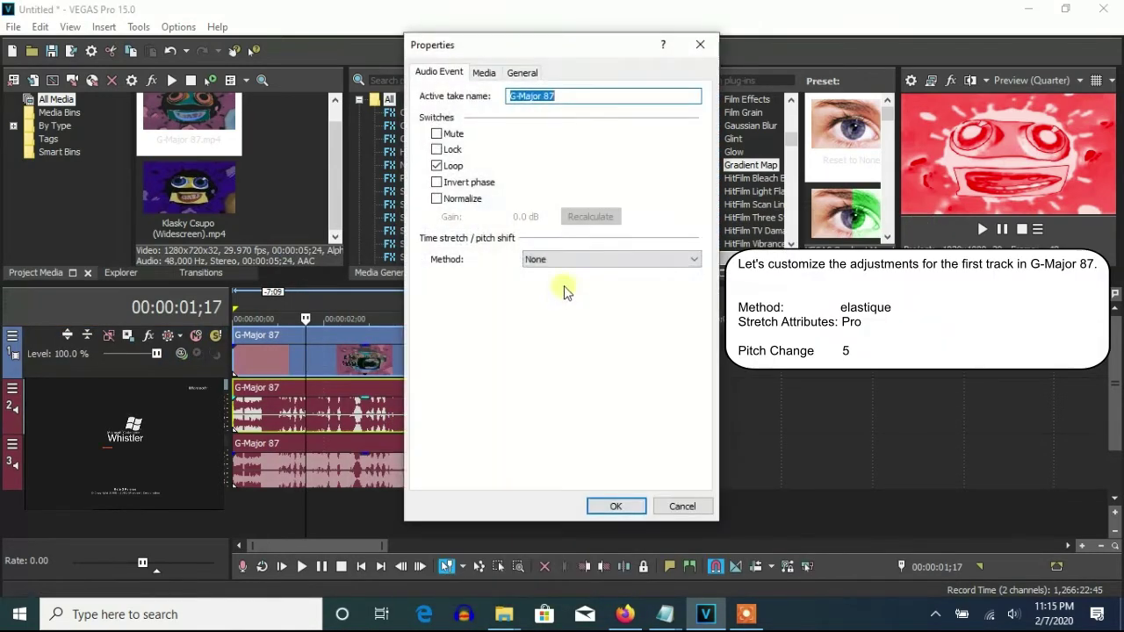
{"action": "left_click", "coordinate": [557, 259]}
{"action": "left_click", "coordinate": [556, 279]}
{"action": "left_click", "coordinate": [654, 345]}
{"action": "double_click", "coordinate": [653, 345]}
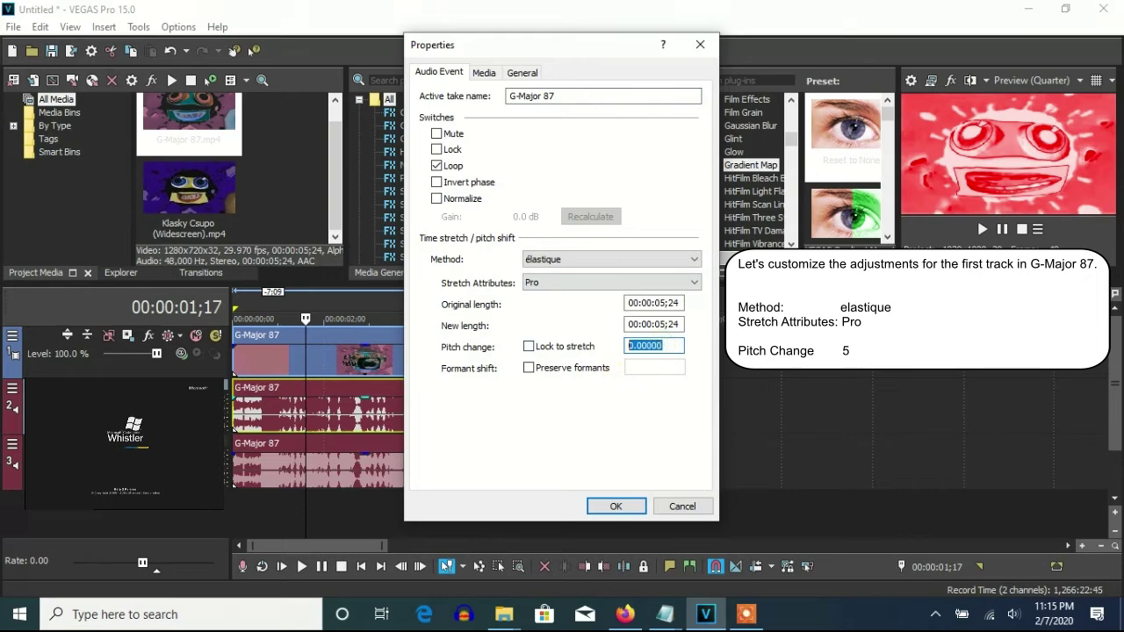
{"action": "left_click", "coordinate": [614, 507]}
Set the second G-Major 87 audio event to the élastique method with Pro stretch attributes and a pitch change of 10
{"action": "right_click", "coordinate": [427, 464]}
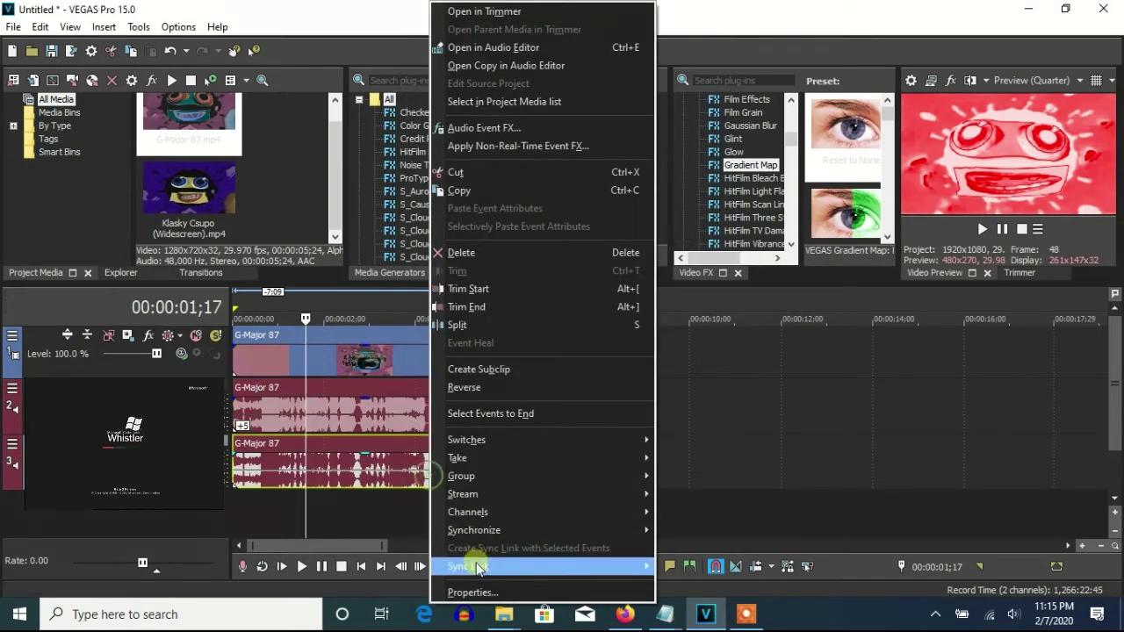
{"action": "left_click", "coordinate": [474, 594]}
{"action": "left_click", "coordinate": [559, 261]}
{"action": "left_click", "coordinate": [562, 279]}
{"action": "double_click", "coordinate": [654, 345]}
{"action": "type", "text": "10"}
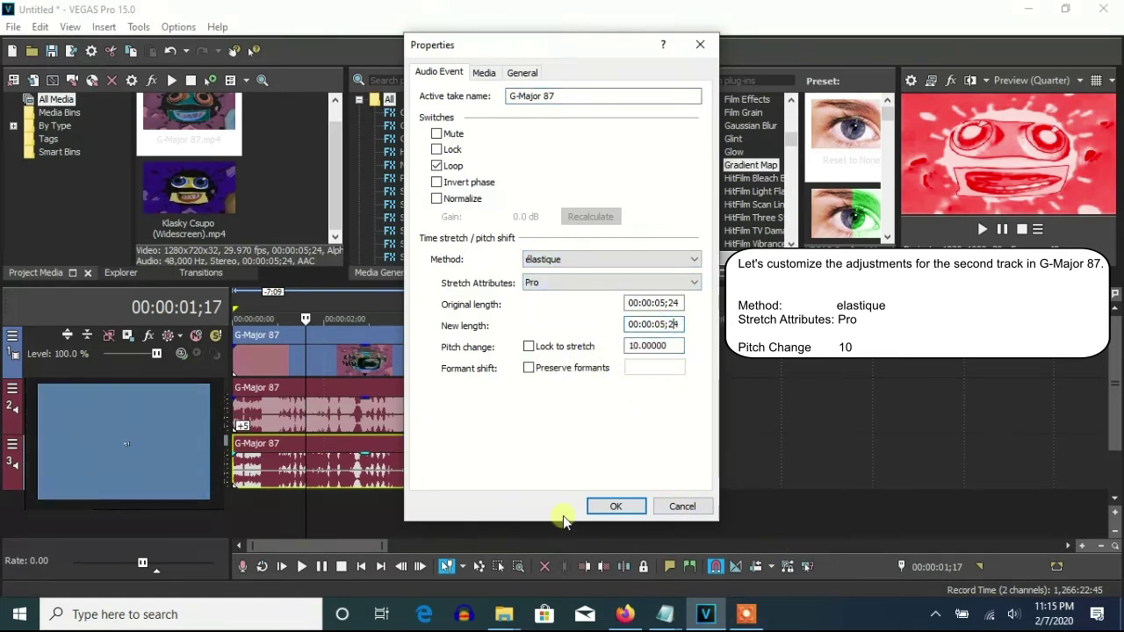
{"action": "left_click", "coordinate": [614, 506]}
Duplicate the second G-Major 87 audio track, set the copied event's pitch change to 14.19, and play the result
{"action": "right_click", "coordinate": [647, 482]}
{"action": "left_click", "coordinate": [667, 323]}
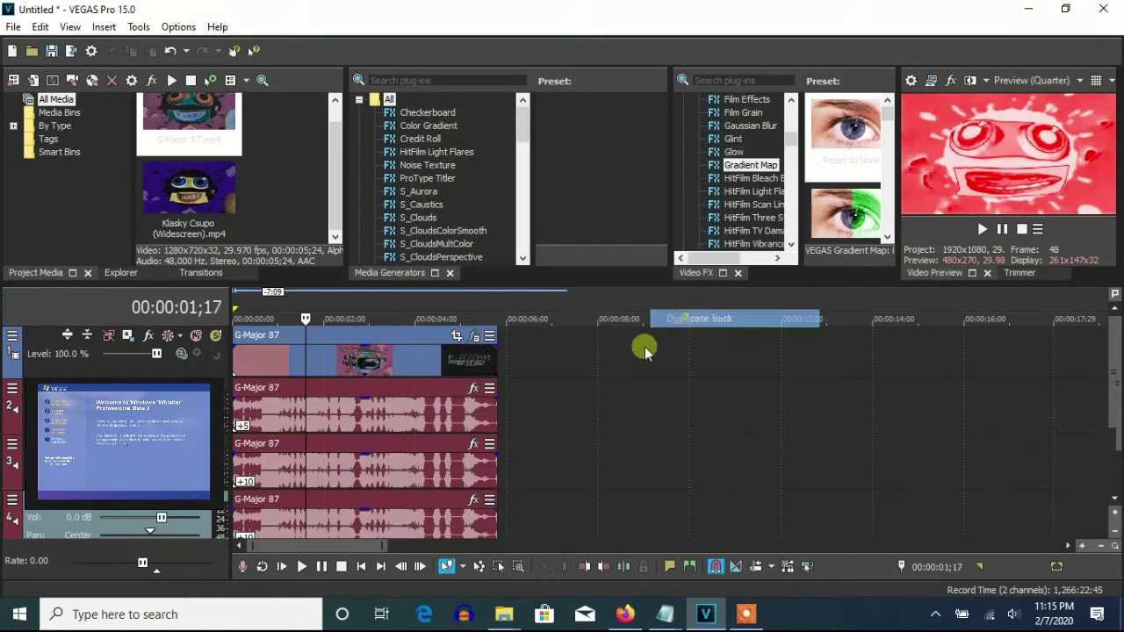
{"action": "right_click", "coordinate": [383, 531]}
{"action": "left_click", "coordinate": [417, 583]}
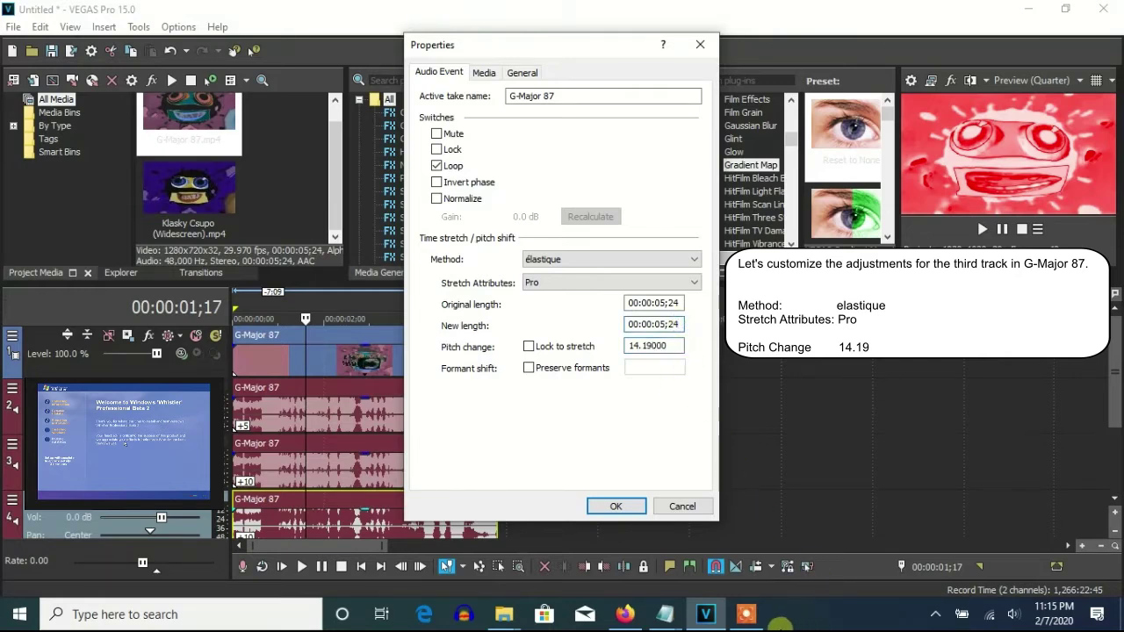
{"action": "left_click", "coordinate": [614, 506]}
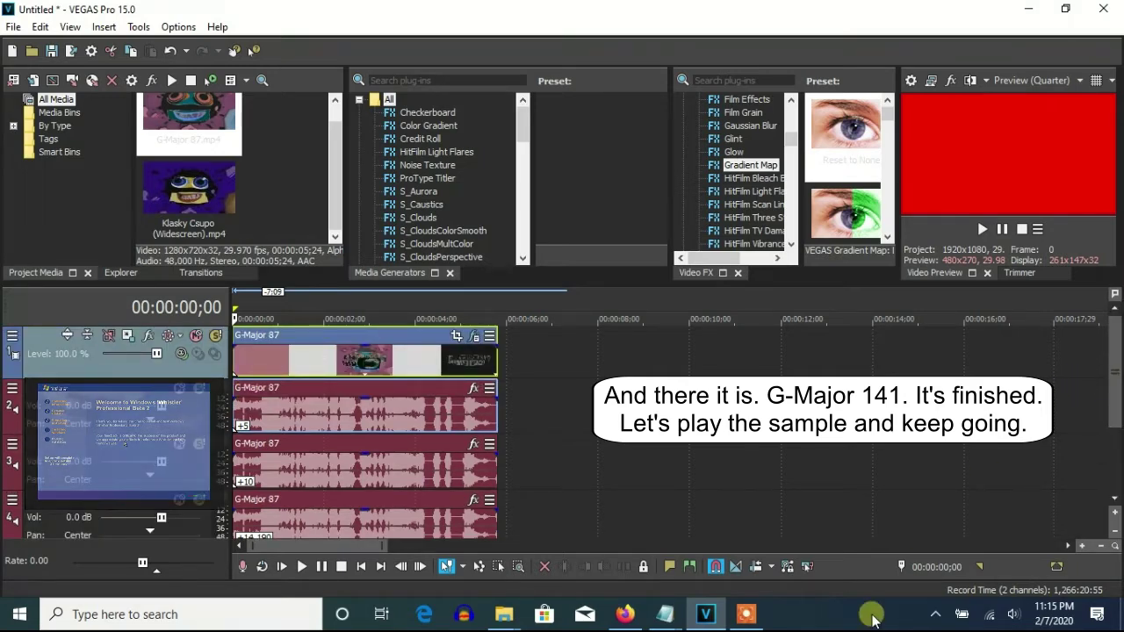
{"action": "key", "text": "space"}
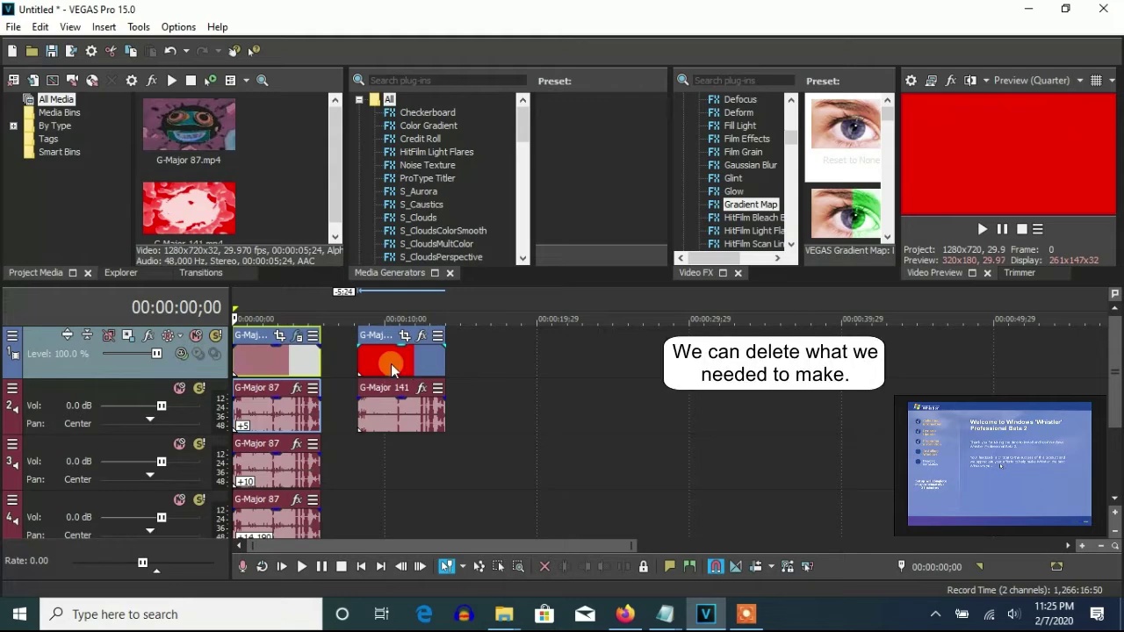
Delete the G-Major 87 video and audio events from the timeline and move the G-Major 141 clip to the timeline start
{"action": "right_click", "coordinate": [270, 537]}
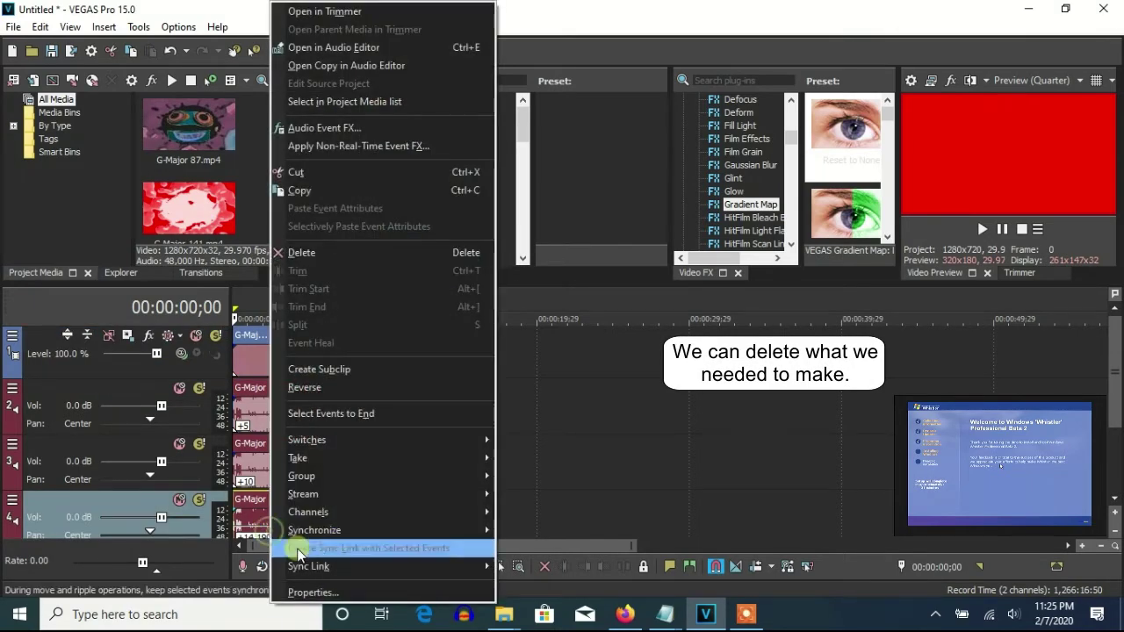
{"action": "left_click", "coordinate": [298, 254]}
{"action": "right_click", "coordinate": [268, 461]}
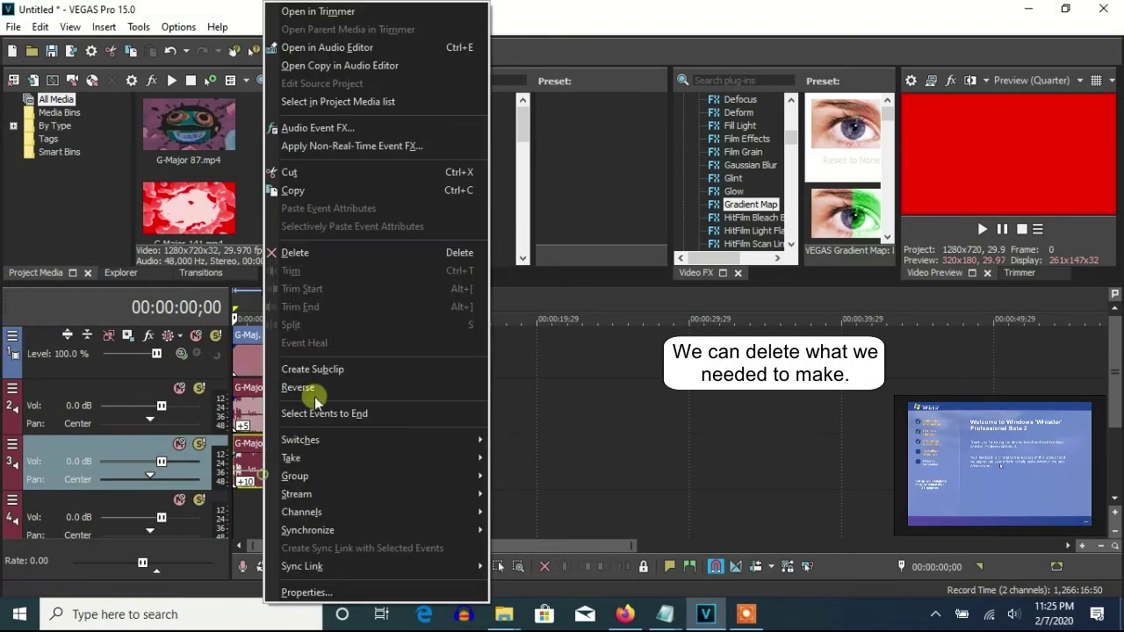
{"action": "left_click", "coordinate": [294, 251]}
{"action": "left_click", "coordinate": [246, 376]}
{"action": "key", "text": "Delete"}
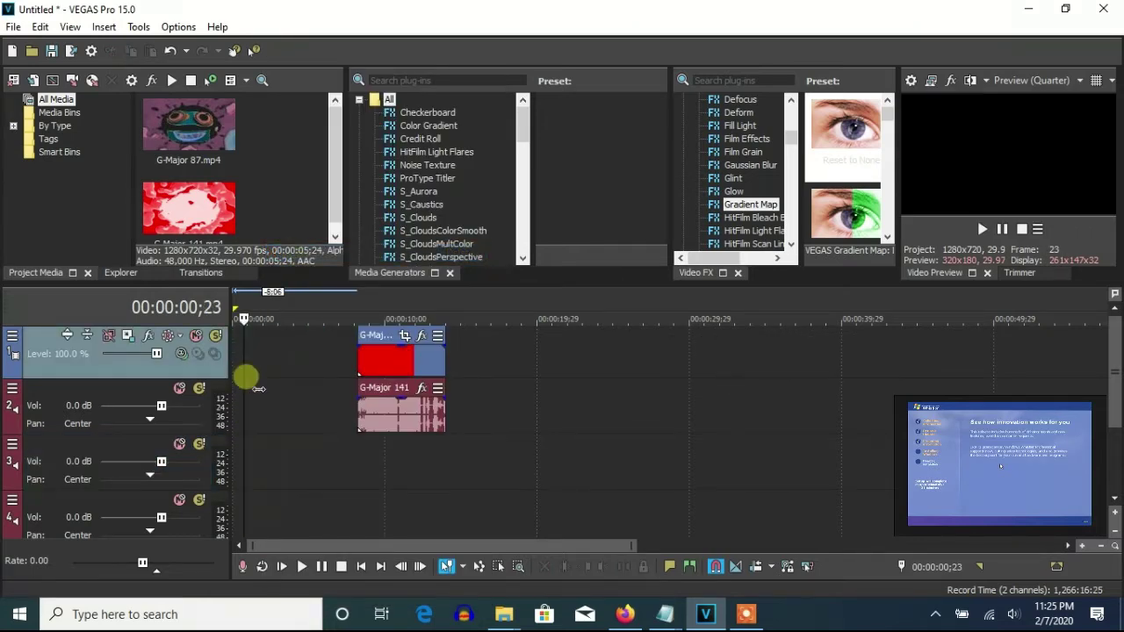
{"action": "left_click_drag", "start_coordinate": [384, 360], "coordinate": [259, 358]}
{"action": "left_click", "coordinate": [280, 358]}
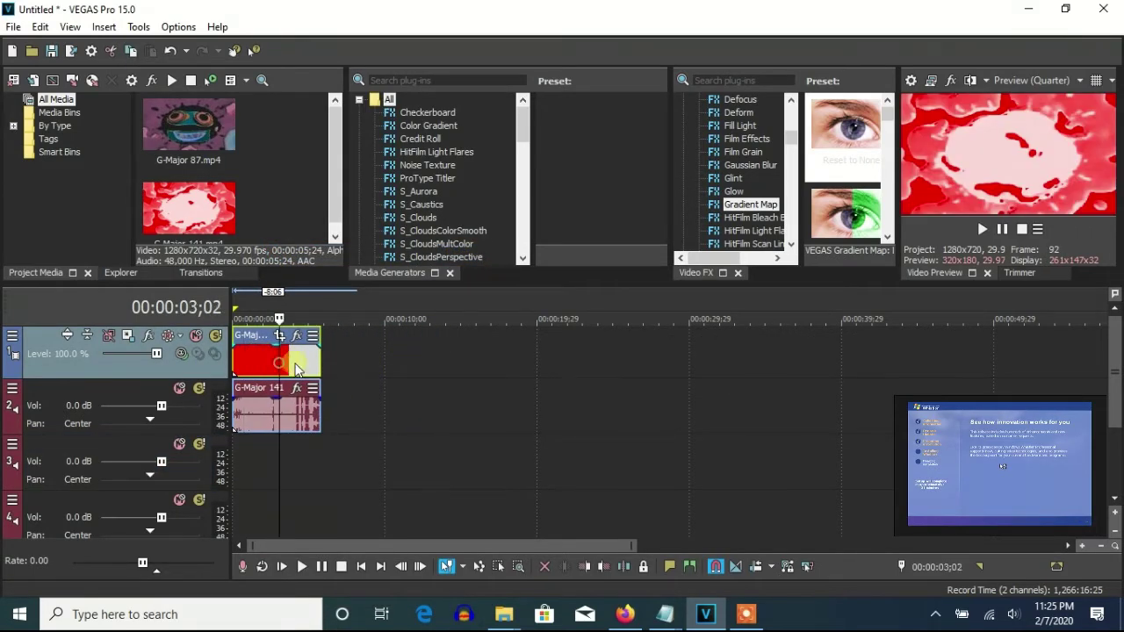
Add an HSL Adjust effect with the preset Max Saturation to the G-Major 141 video event and close the effect window
{"action": "right_click", "coordinate": [283, 358]}
{"action": "left_click", "coordinate": [351, 134]}
{"action": "scroll", "coordinate": [737, 180], "scroll_direction": "down", "scroll_amount": 1}
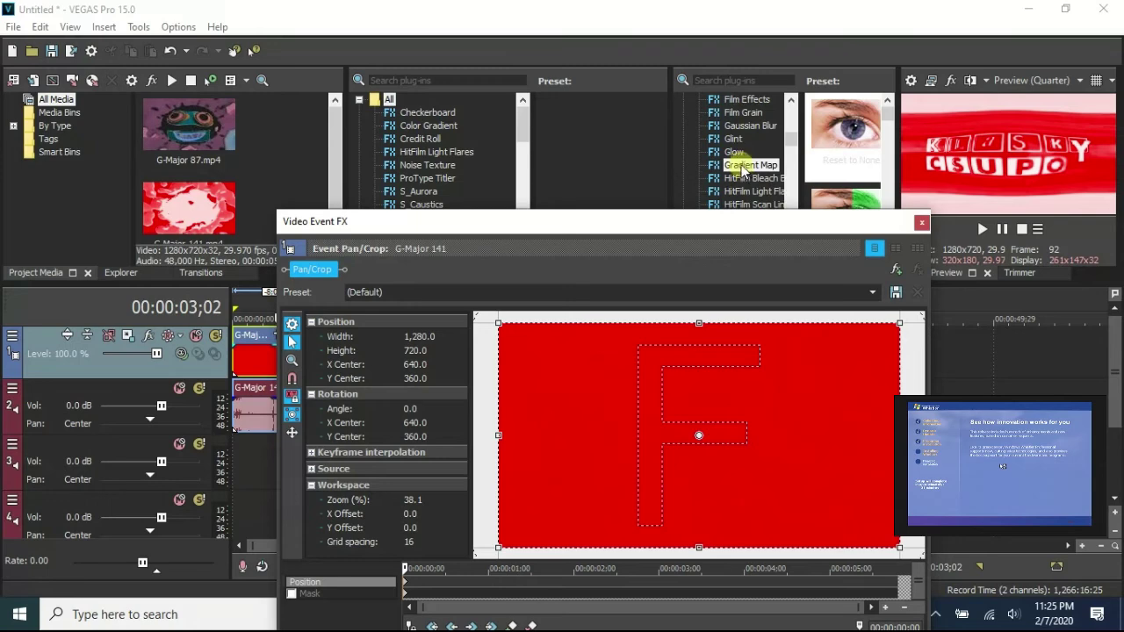
{"action": "scroll", "coordinate": [742, 182], "scroll_direction": "down", "scroll_amount": 3}
{"action": "left_click", "coordinate": [745, 152]}
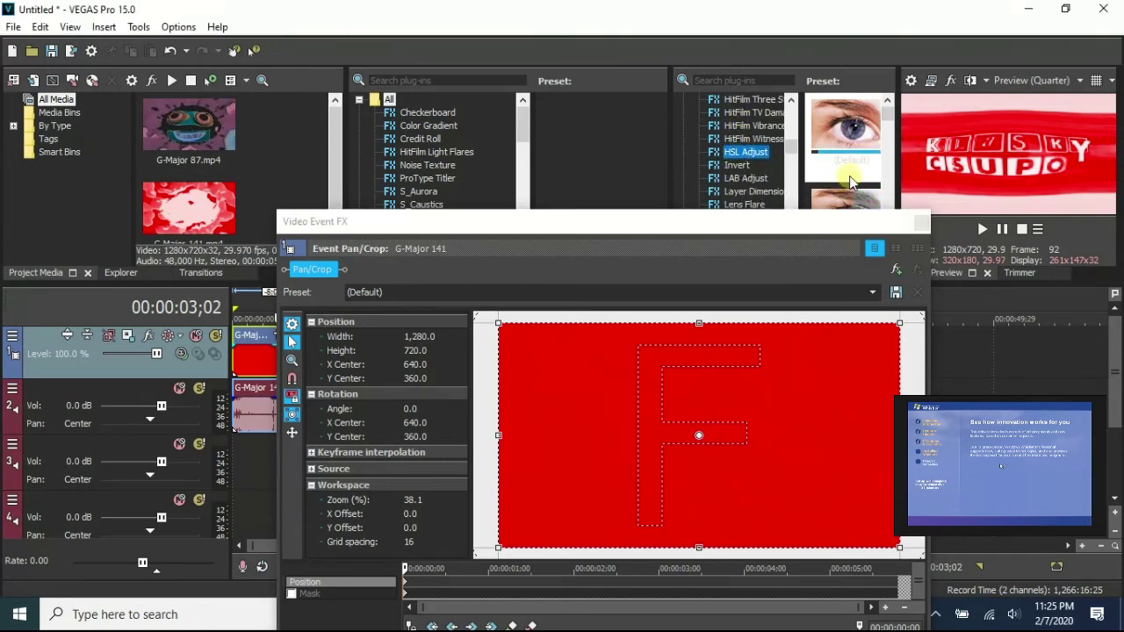
{"action": "left_click_drag", "start_coordinate": [852, 176], "coordinate": [679, 431]}
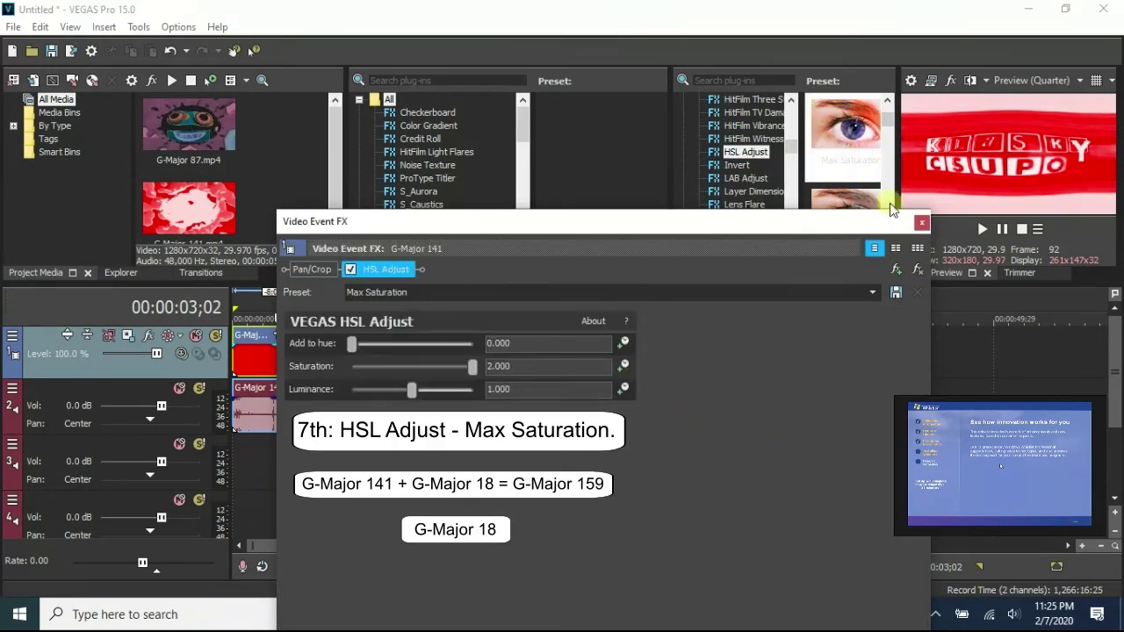
{"action": "left_click", "coordinate": [922, 222]}
Set the G-Major 141 audio event to the élastique method with Pro stretch attributes and a pitch change of -8
{"action": "right_click", "coordinate": [316, 426]}
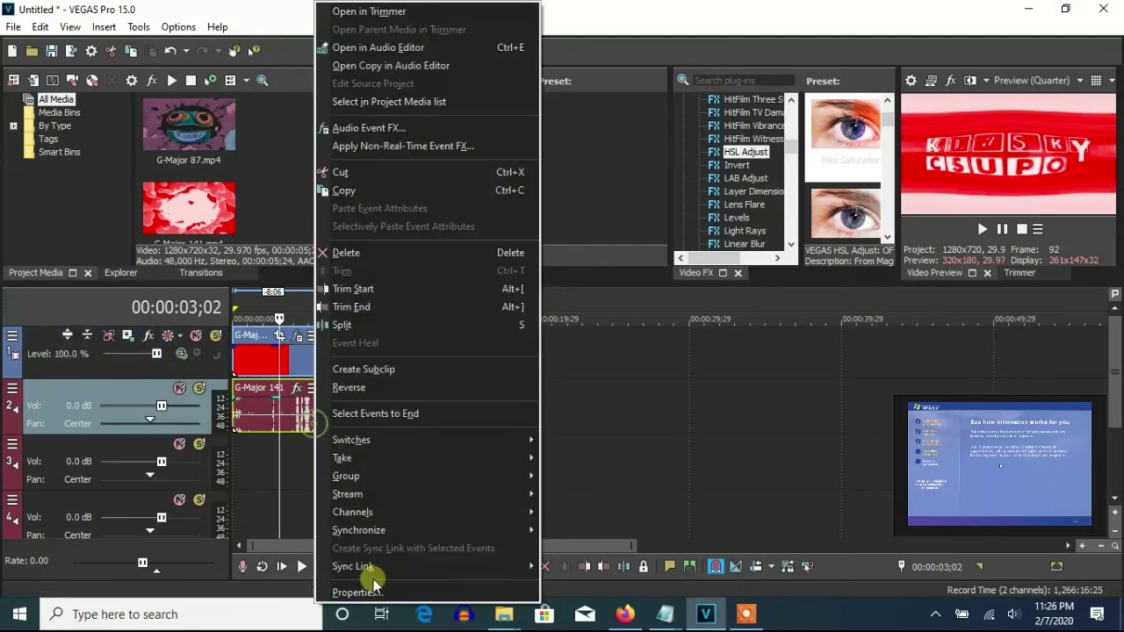
{"action": "left_click", "coordinate": [371, 575]}
{"action": "left_click", "coordinate": [605, 259]}
{"action": "left_click", "coordinate": [571, 268]}
{"action": "left_click", "coordinate": [611, 282]}
{"action": "left_click", "coordinate": [611, 302]}
{"action": "left_click", "coordinate": [654, 345]}
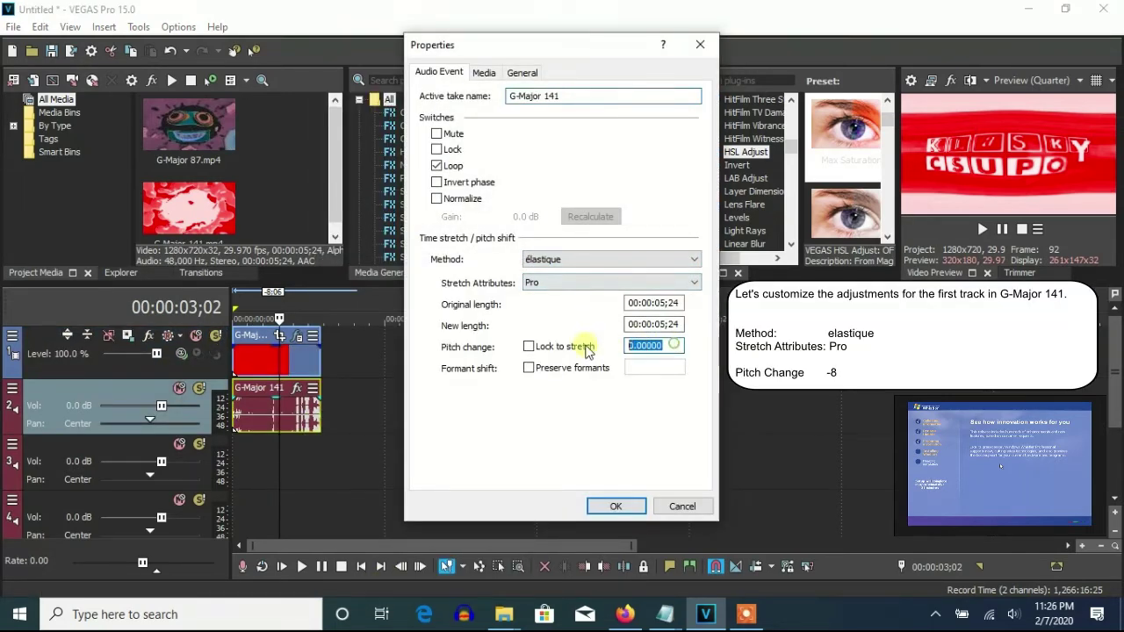
{"action": "type", "text": "-8"}
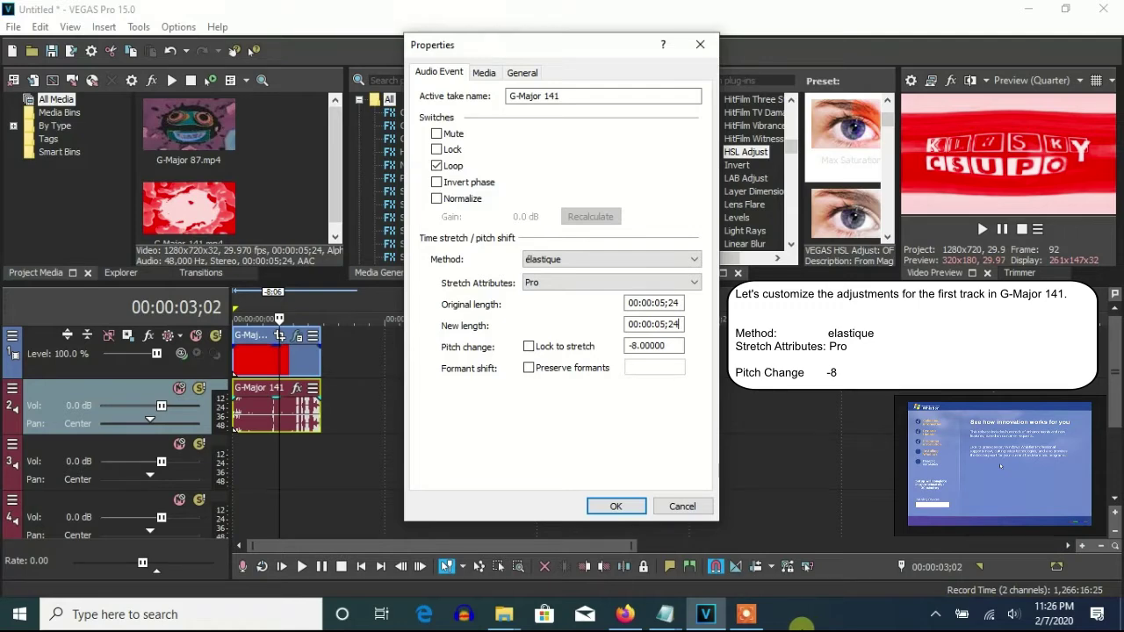
{"action": "left_click", "coordinate": [618, 507]}
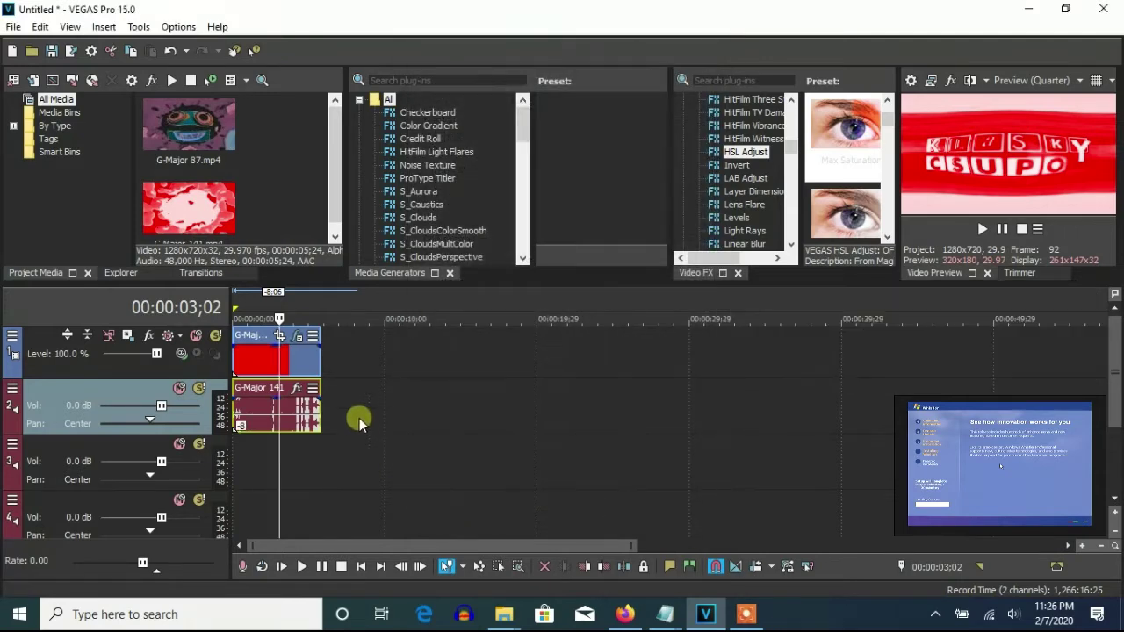
Duplicate the G-Major 141 audio track and set the copied event's pitch change to 0
{"action": "right_click", "coordinate": [356, 408]}
{"action": "left_click", "coordinate": [393, 261]}
{"action": "right_click", "coordinate": [294, 460]}
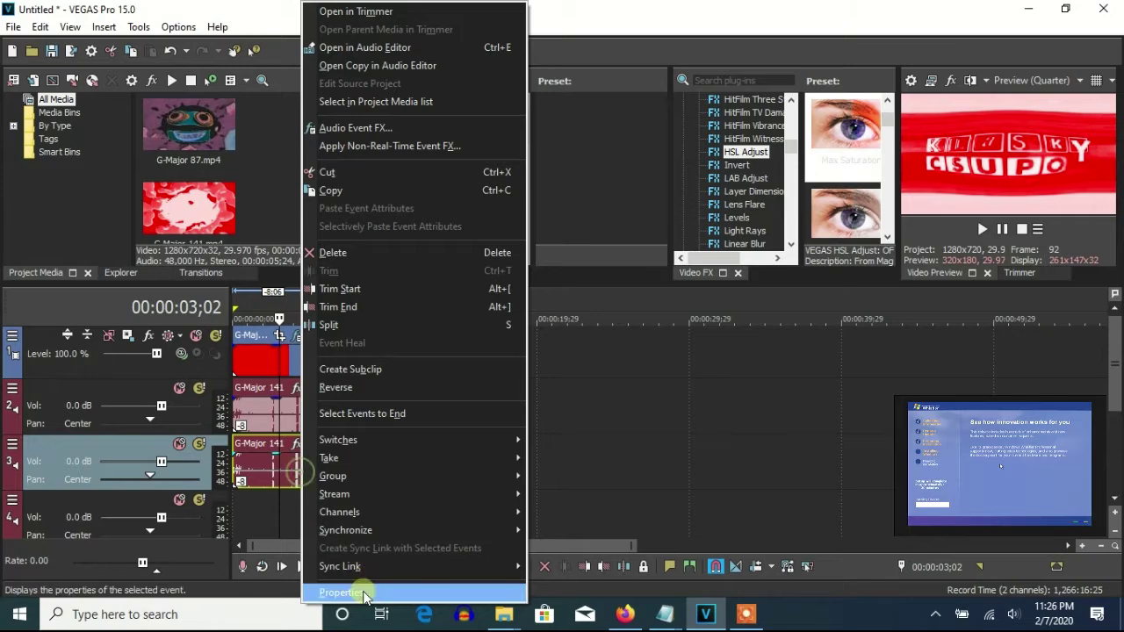
{"action": "left_click", "coordinate": [360, 590]}
{"action": "left_click", "coordinate": [654, 346]}
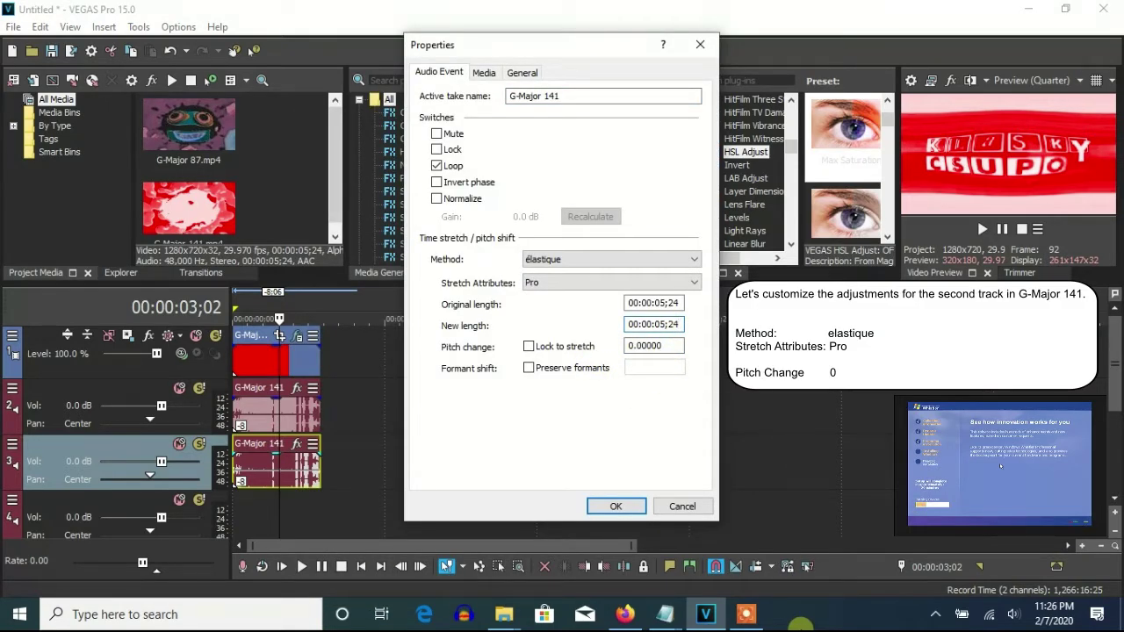
{"action": "left_click", "coordinate": [614, 507]}
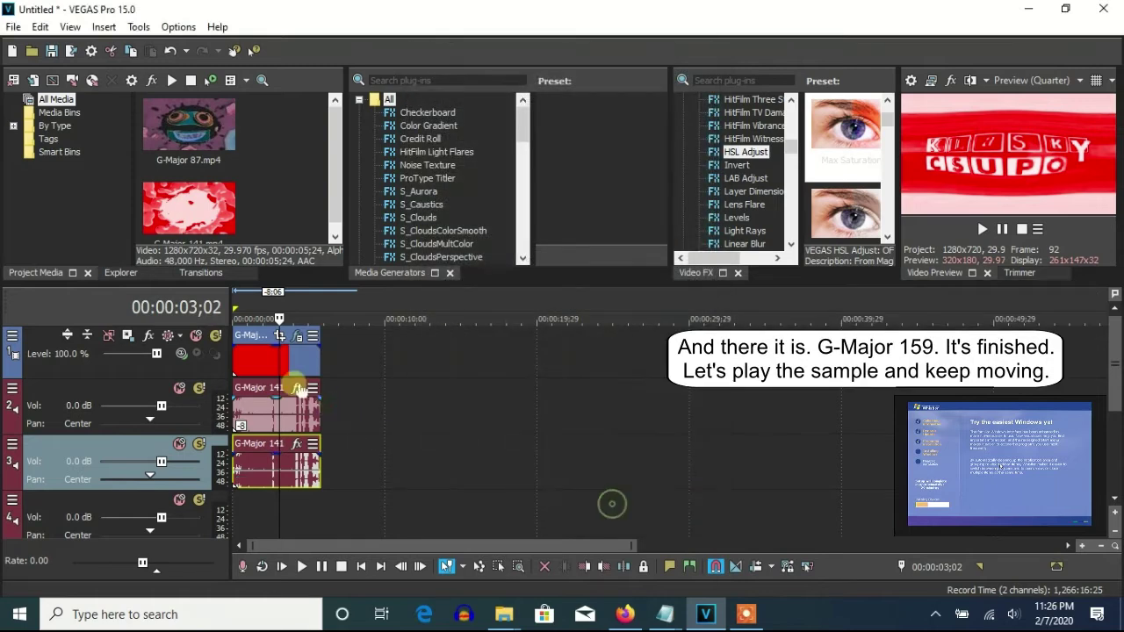
Play the edited G-Major 141 clip from the timeline start
{"action": "key", "text": "Home"}
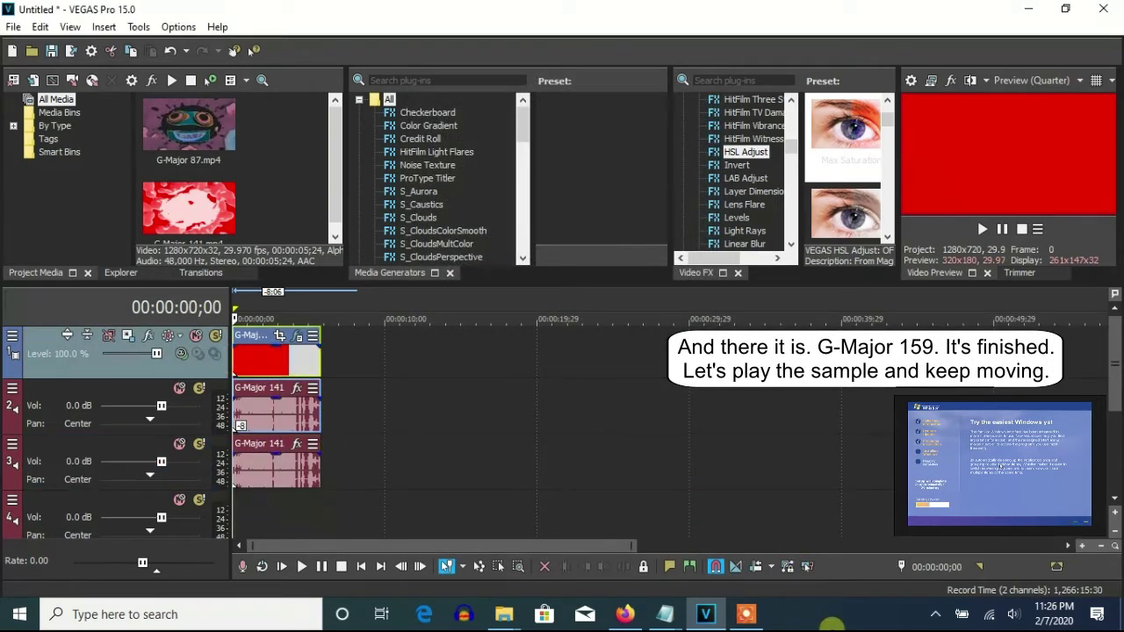
{"action": "left_click", "coordinate": [982, 229]}
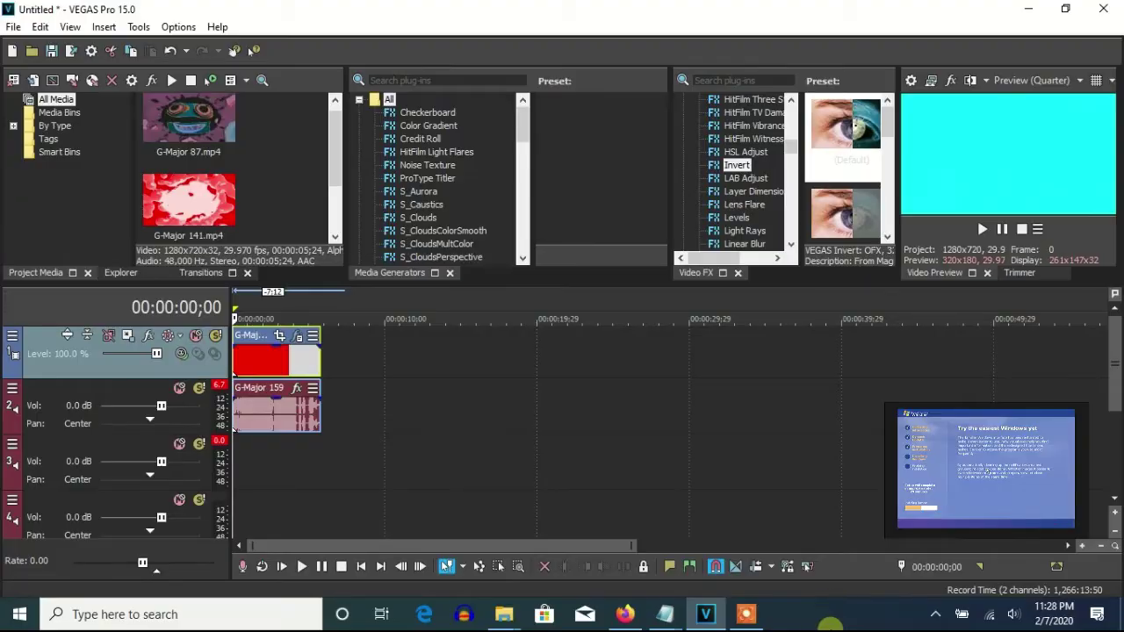
Check the Invert effect settings on the G-Major 159 video event and close the effect window
{"action": "left_click", "coordinate": [297, 336]}
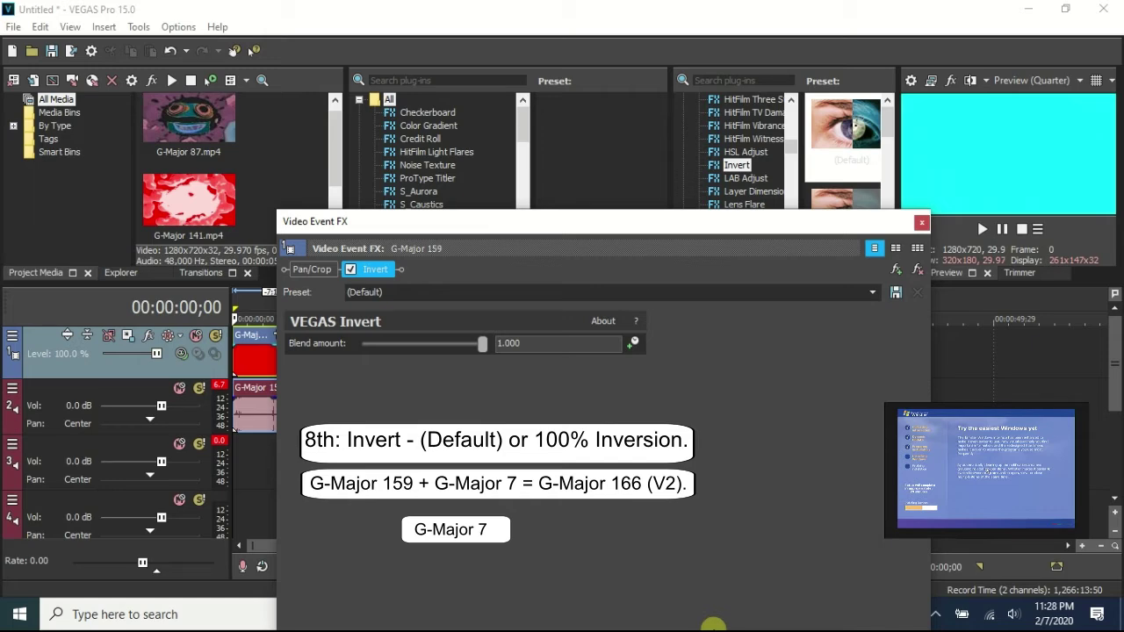
{"action": "left_click", "coordinate": [920, 222]}
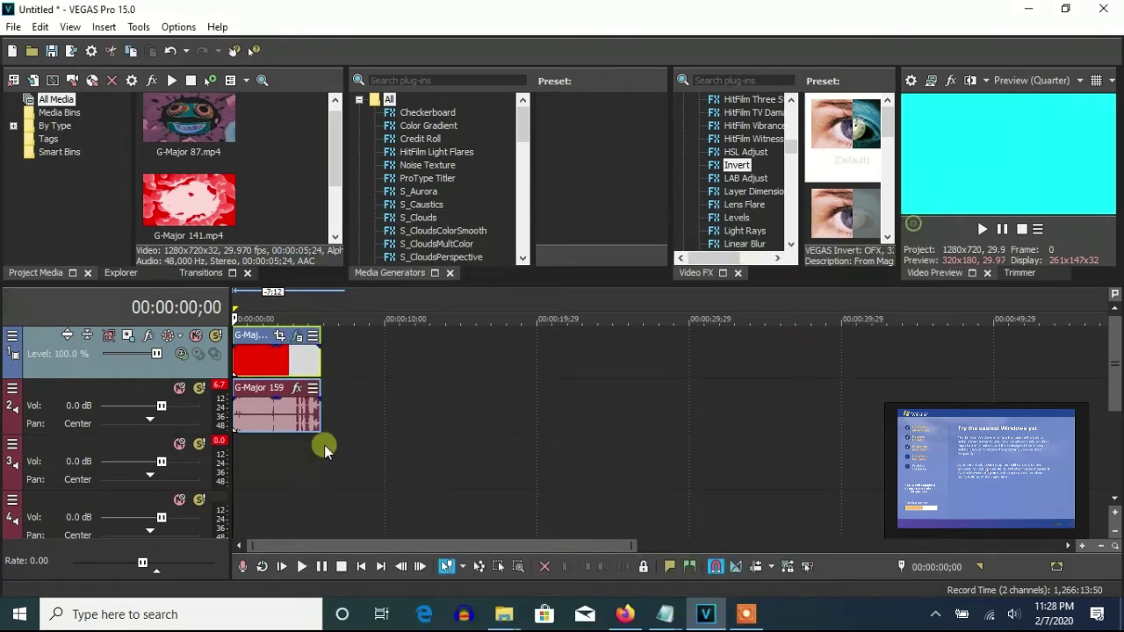
Set the G-Major 159 audio event to the Classic method with stretch attributes A17. Drums, unpitched (minimum echo) and pitch change 0
{"action": "right_click", "coordinate": [301, 408]}
{"action": "left_click", "coordinate": [359, 571]}
{"action": "scroll", "coordinate": [591, 258], "scroll_direction": "down", "scroll_amount": 2}
{"action": "left_click", "coordinate": [582, 282]}
{"action": "scroll", "coordinate": [615, 395], "scroll_direction": "down", "scroll_amount": 2}
{"action": "left_click", "coordinate": [660, 372]}
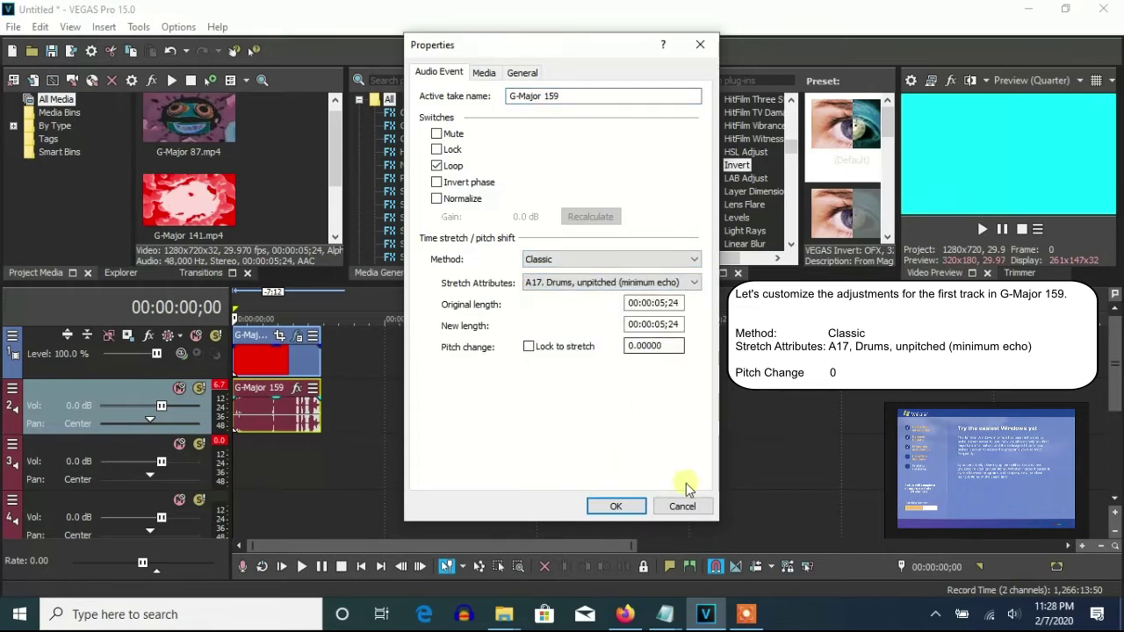
{"action": "left_click", "coordinate": [618, 508]}
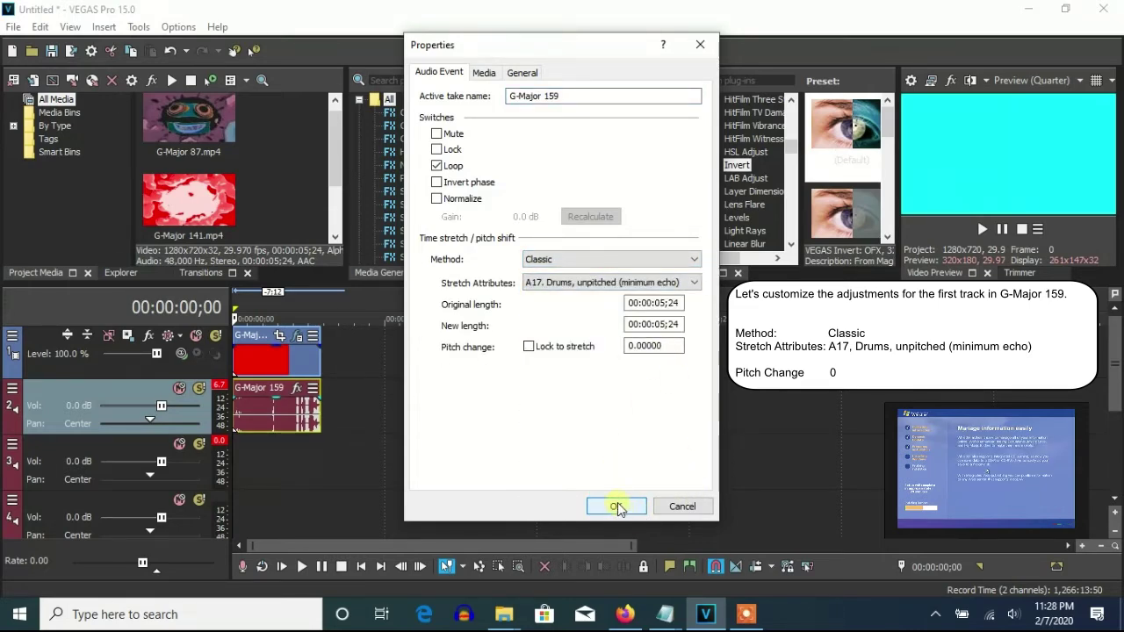
Duplicate the G-Major 159 audio track and set the copied event's pitch change to 3
{"action": "right_click", "coordinate": [366, 420]}
{"action": "left_click", "coordinate": [413, 291]}
{"action": "right_click", "coordinate": [289, 487]}
{"action": "left_click", "coordinate": [344, 589]}
{"action": "double_click", "coordinate": [653, 346]}
{"action": "type", "text": "3"}
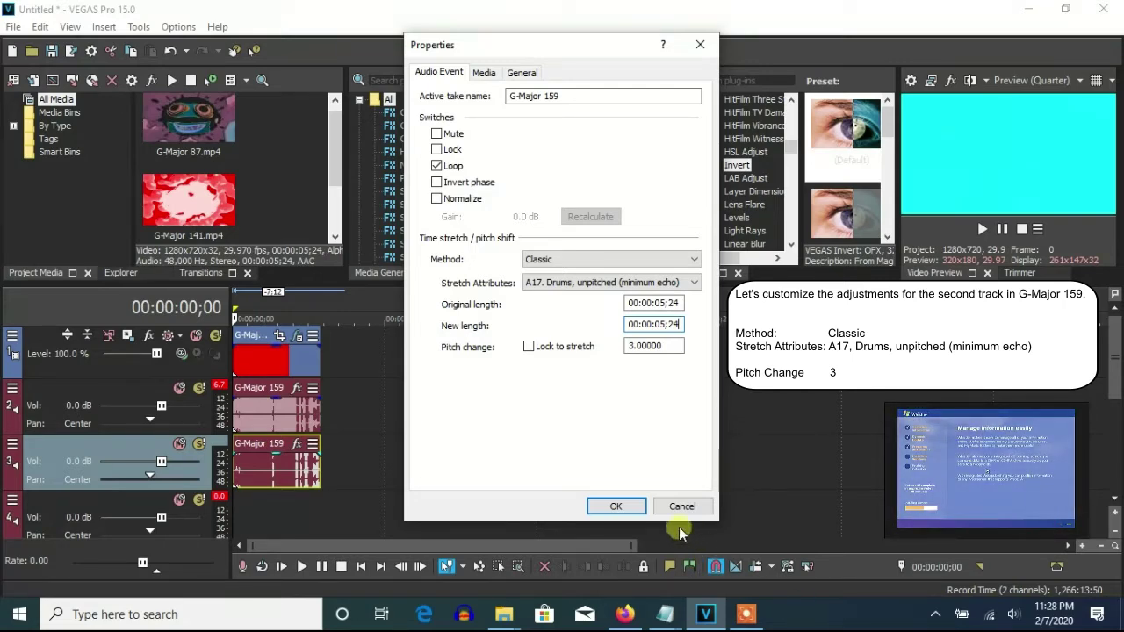
{"action": "left_click", "coordinate": [617, 506]}
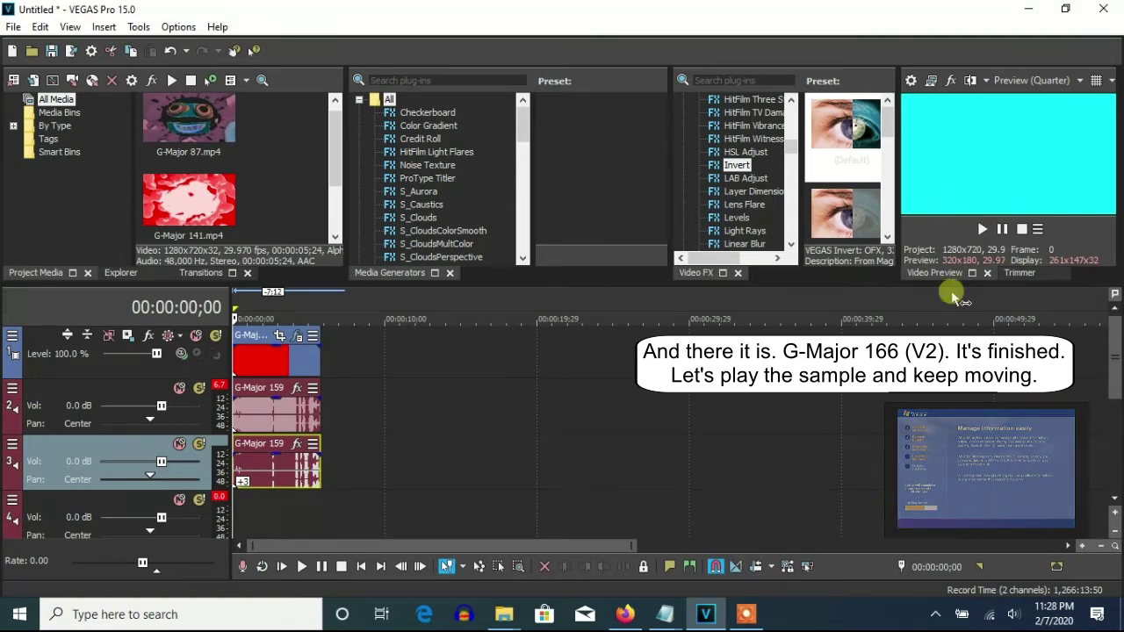
Play the inverted G-Major 159 clip with both audio tracks and pause near its end
{"action": "left_click", "coordinate": [981, 229]}
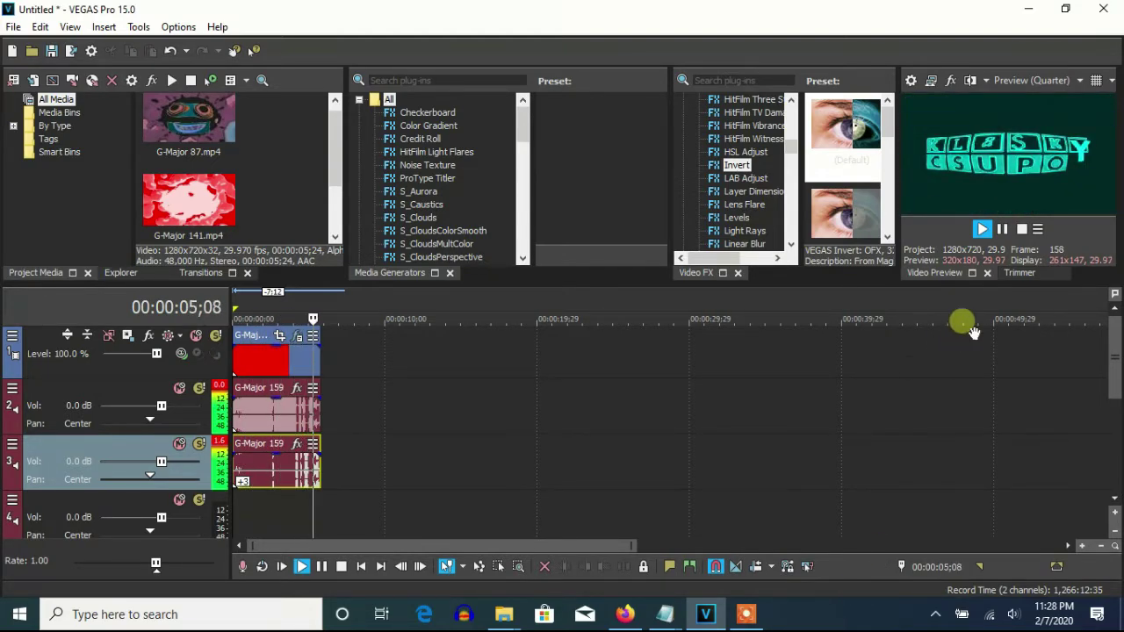
{"action": "left_click", "coordinate": [1002, 228]}
{"action": "mouse_move", "coordinate": [658, 567]}
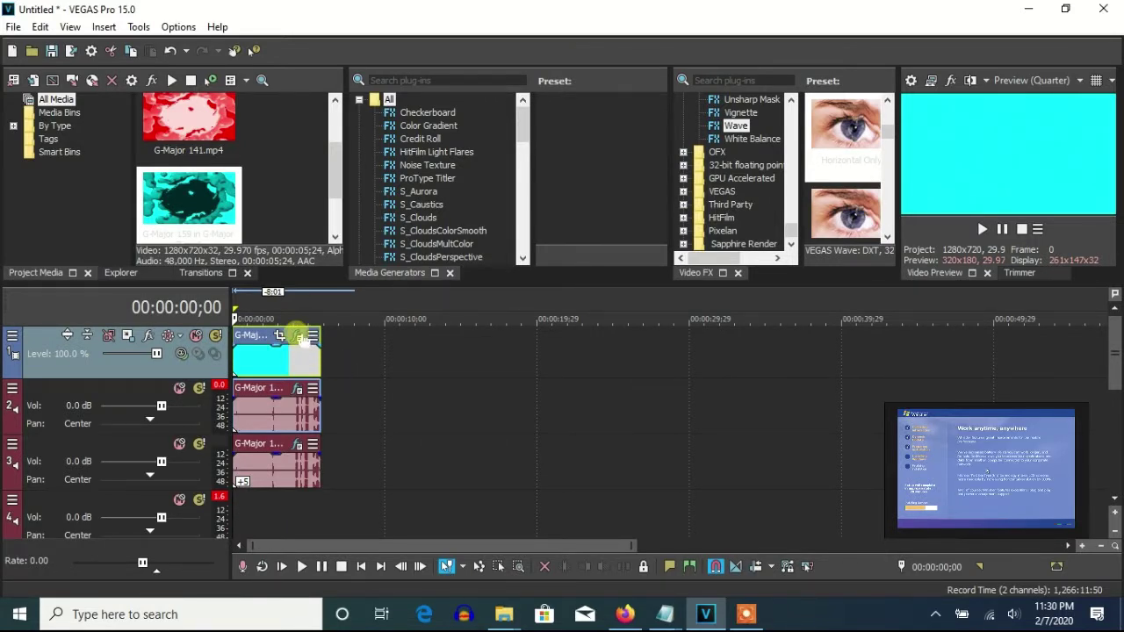
Check the Wave effect on the G-Major 159 in G-Major 7 video and the ExpressFX Distortion on its first audio event
{"action": "left_click", "coordinate": [300, 337]}
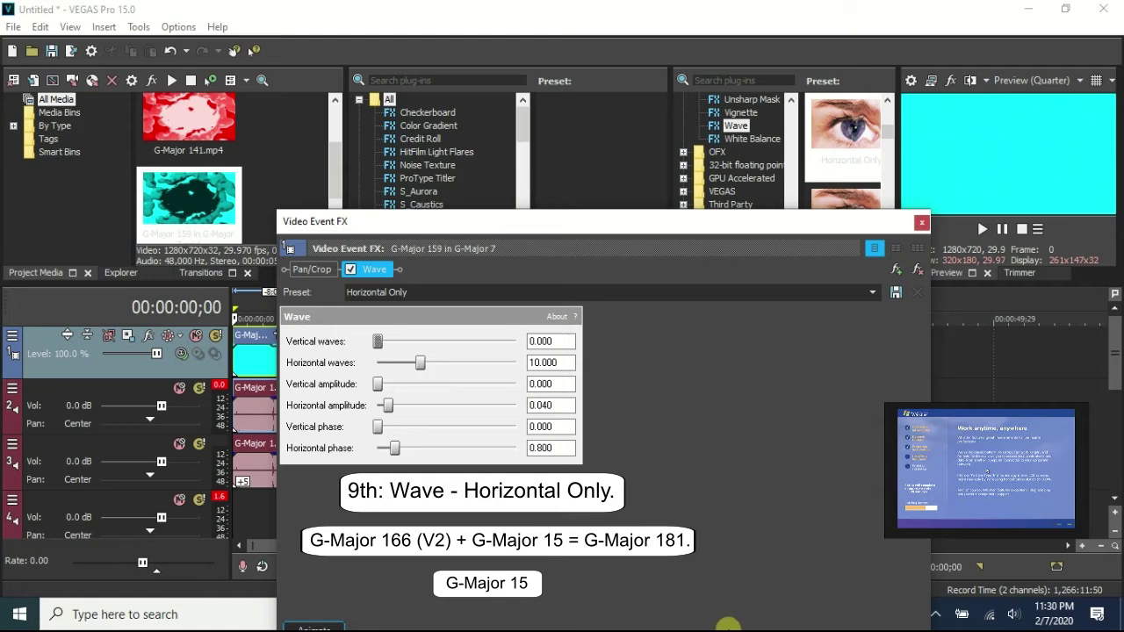
{"action": "left_click", "coordinate": [921, 222]}
{"action": "left_click", "coordinate": [296, 388]}
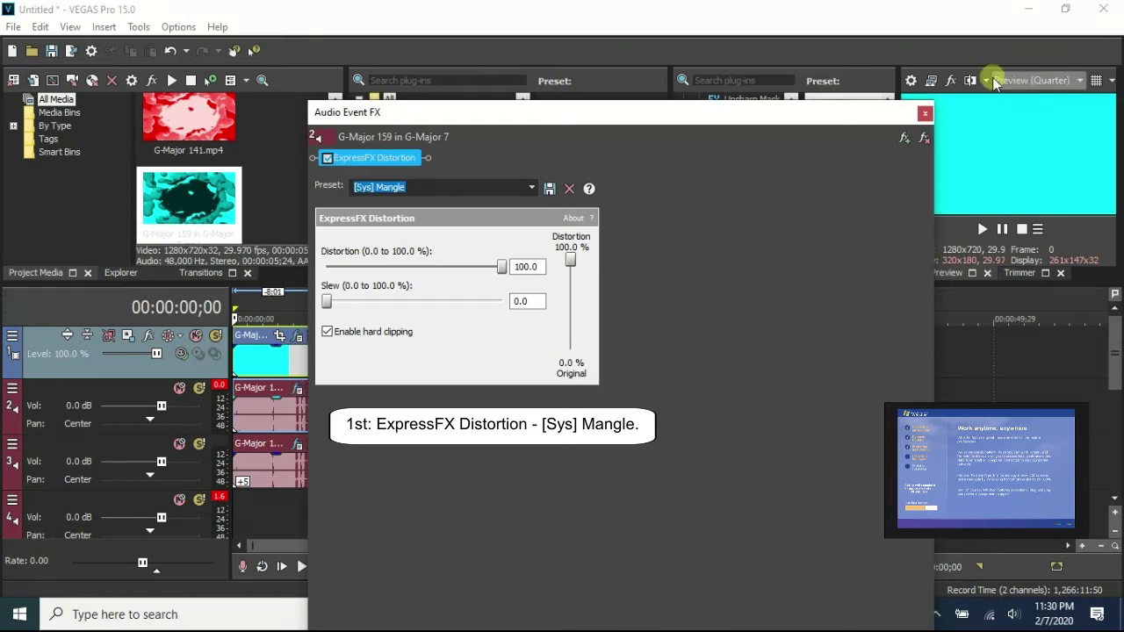
{"action": "left_click", "coordinate": [924, 113]}
Review the time stretch and pitch shift properties of the first G-Major 159 in G-Major 7 audio event
{"action": "right_click", "coordinate": [309, 434]}
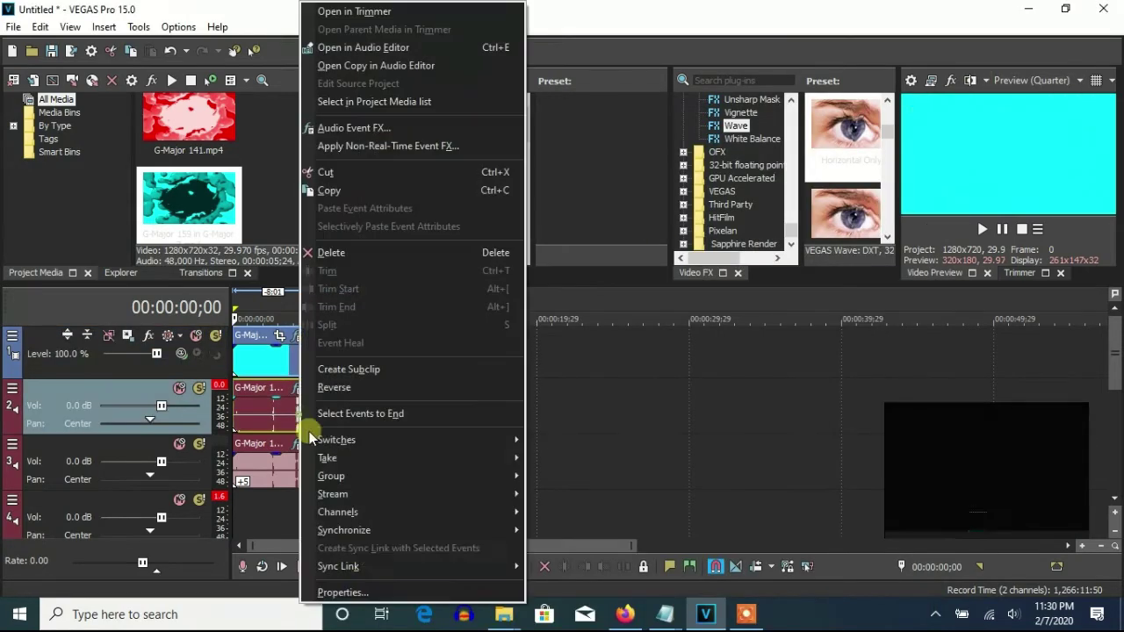
{"action": "left_click", "coordinate": [343, 593]}
{"action": "left_click", "coordinate": [591, 259]}
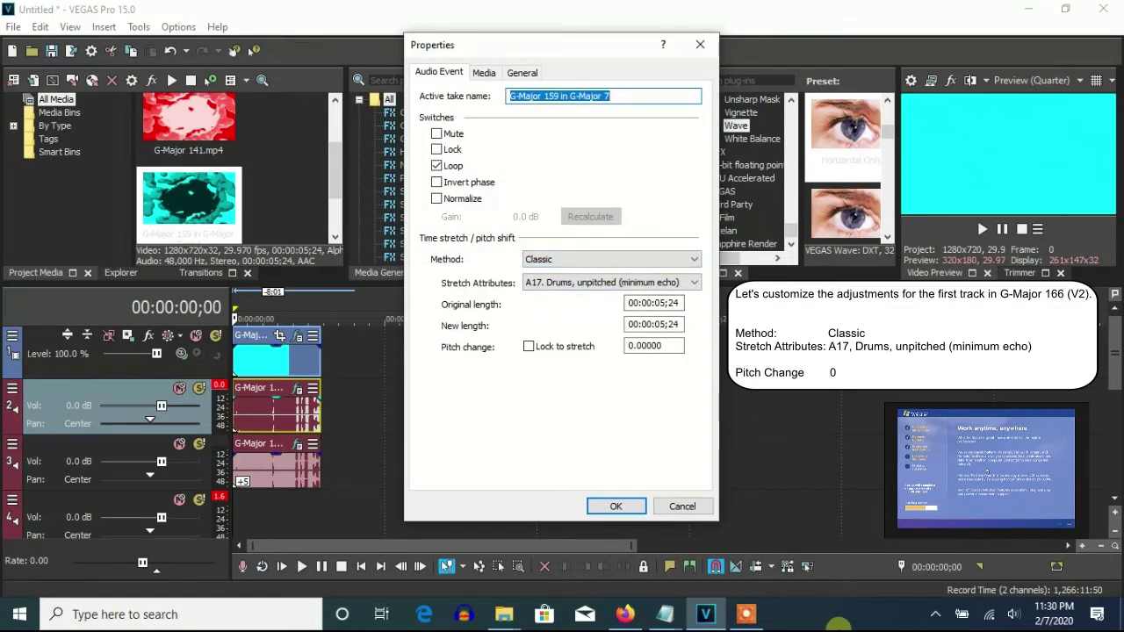
{"action": "left_click", "coordinate": [615, 506]}
Check the ExpressFX Distortion effect and the time stretch and pitch shift properties of the second G-Major 159 in G-Major 7 audio event
{"action": "left_click", "coordinate": [297, 444]}
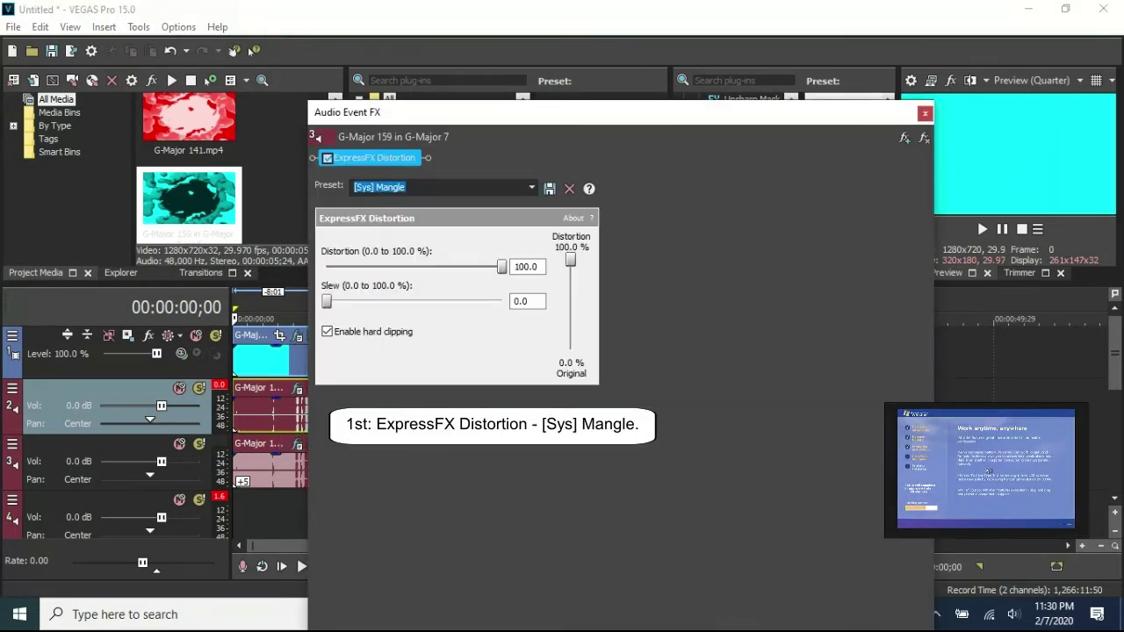
{"action": "left_click", "coordinate": [927, 117]}
{"action": "right_click", "coordinate": [307, 470]}
{"action": "left_click", "coordinate": [404, 594]}
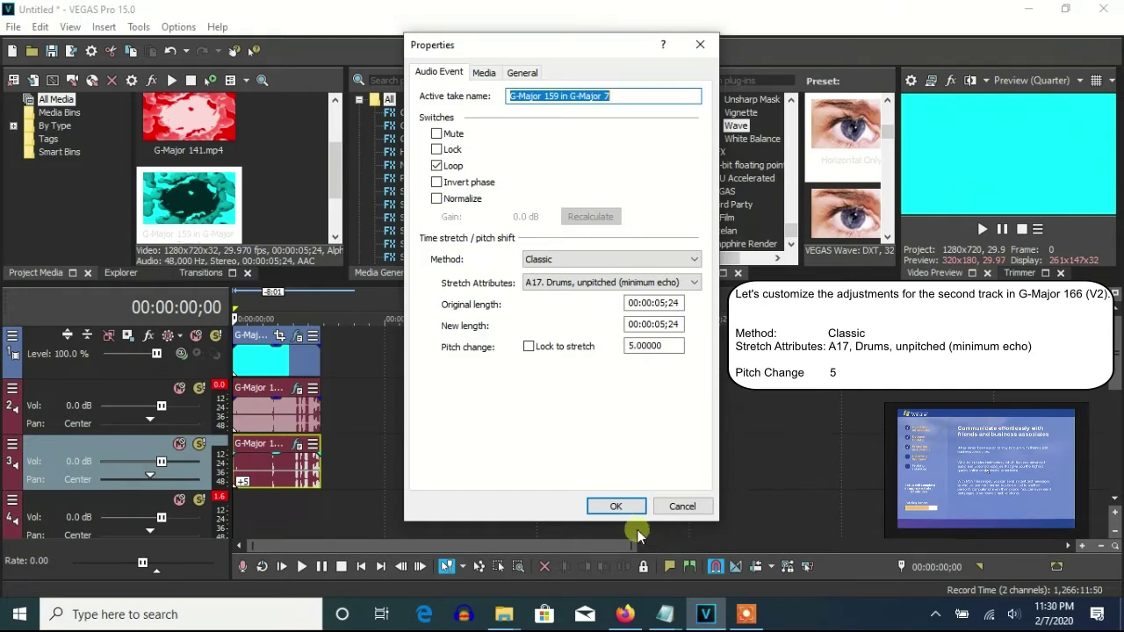
{"action": "left_click", "coordinate": [616, 506]}
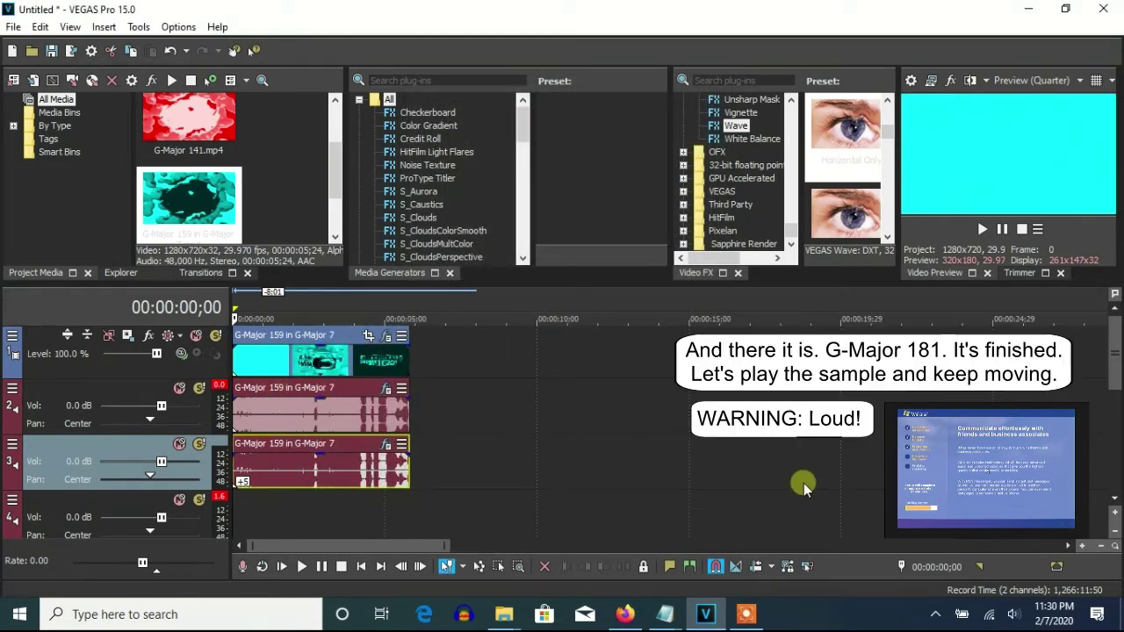
Play the G-Major 159 in G-Major 7 clip with both audio tracks and pause near its end
{"action": "key", "text": "Down"}
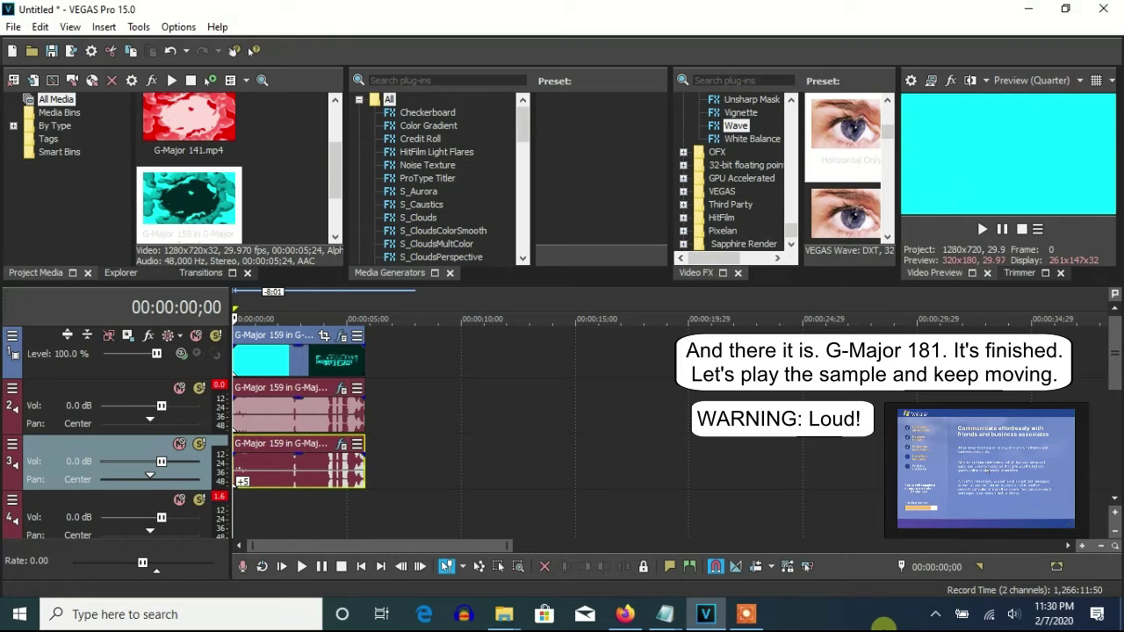
{"action": "key", "text": "Up"}
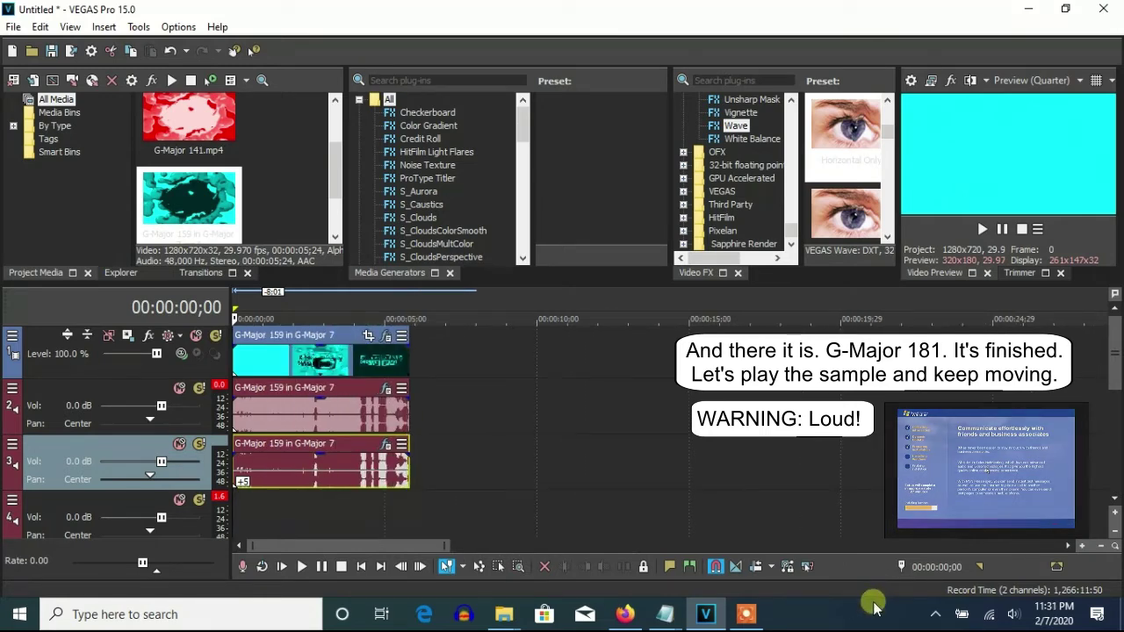
{"action": "key", "text": "space"}
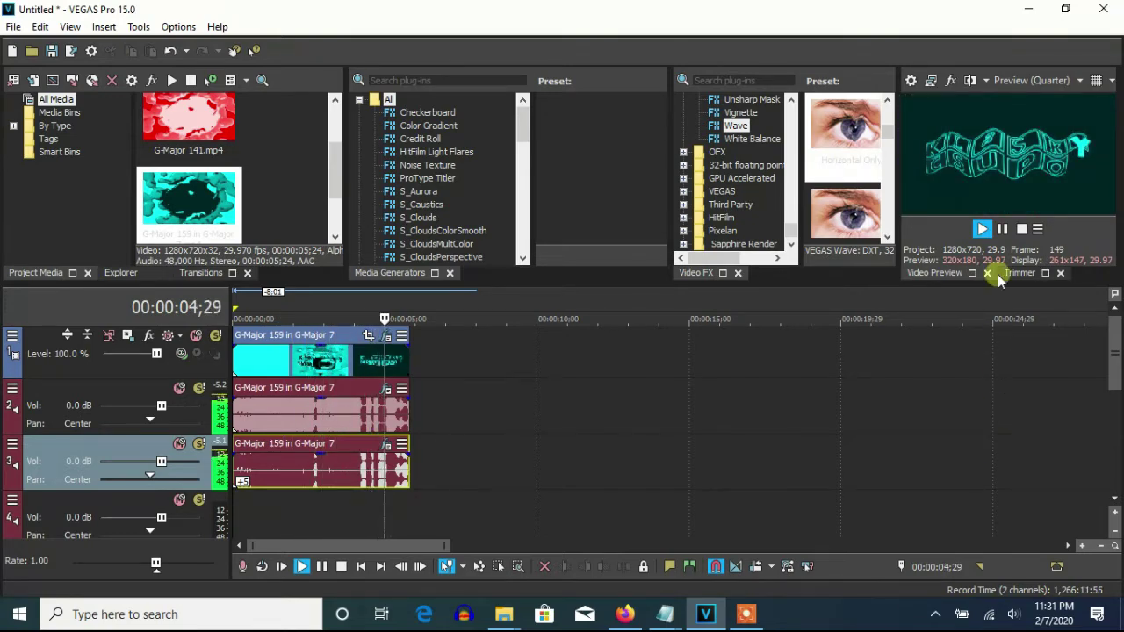
{"action": "left_click", "coordinate": [1001, 230]}
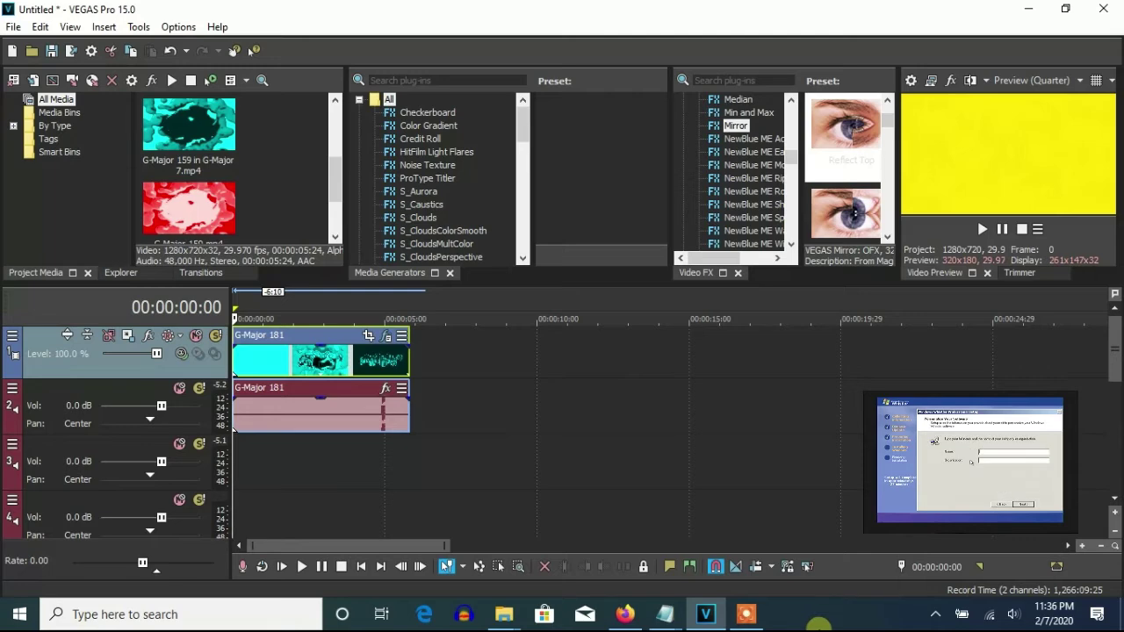
Check the HSL Adjust and Mirror effects on the G-Major 181 video event
{"action": "left_click", "coordinate": [388, 338]}
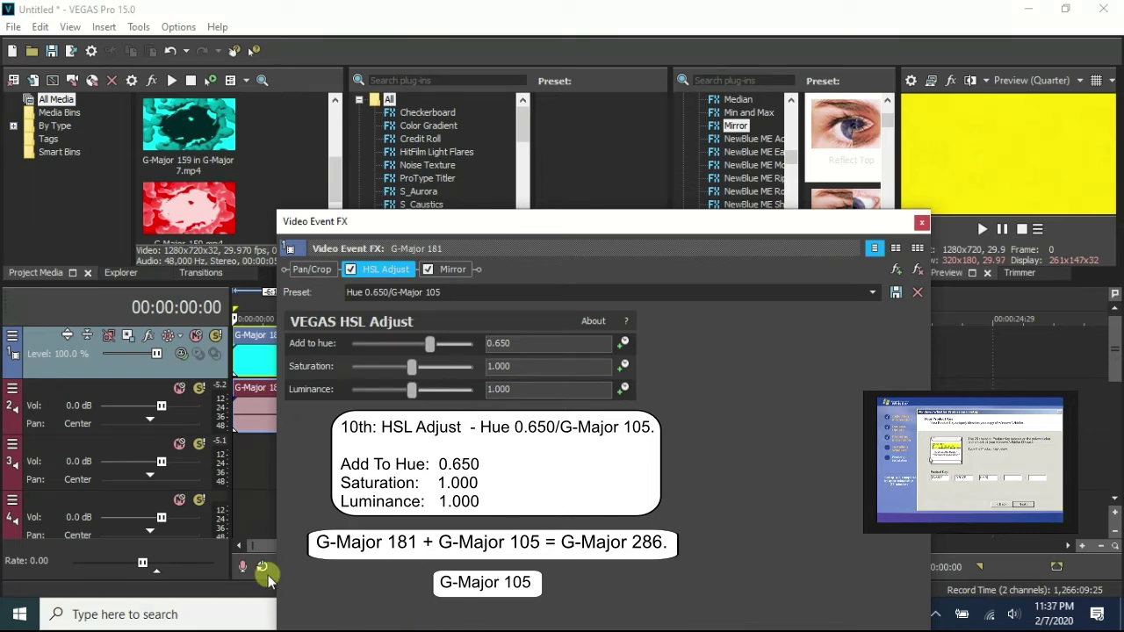
{"action": "left_click", "coordinate": [454, 269]}
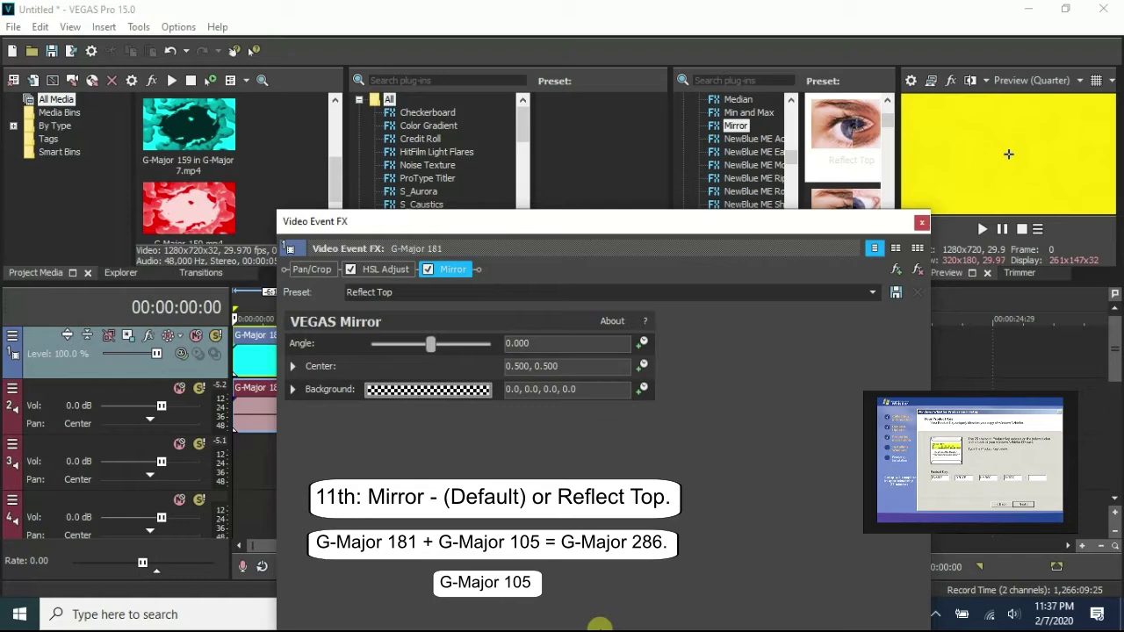
{"action": "left_click", "coordinate": [922, 223]}
Set the G-Major 181 audio event to the élastique method with Efficient stretch attributes and a pitch change of -3
{"action": "right_click", "coordinate": [363, 418]}
{"action": "left_click", "coordinate": [403, 591]}
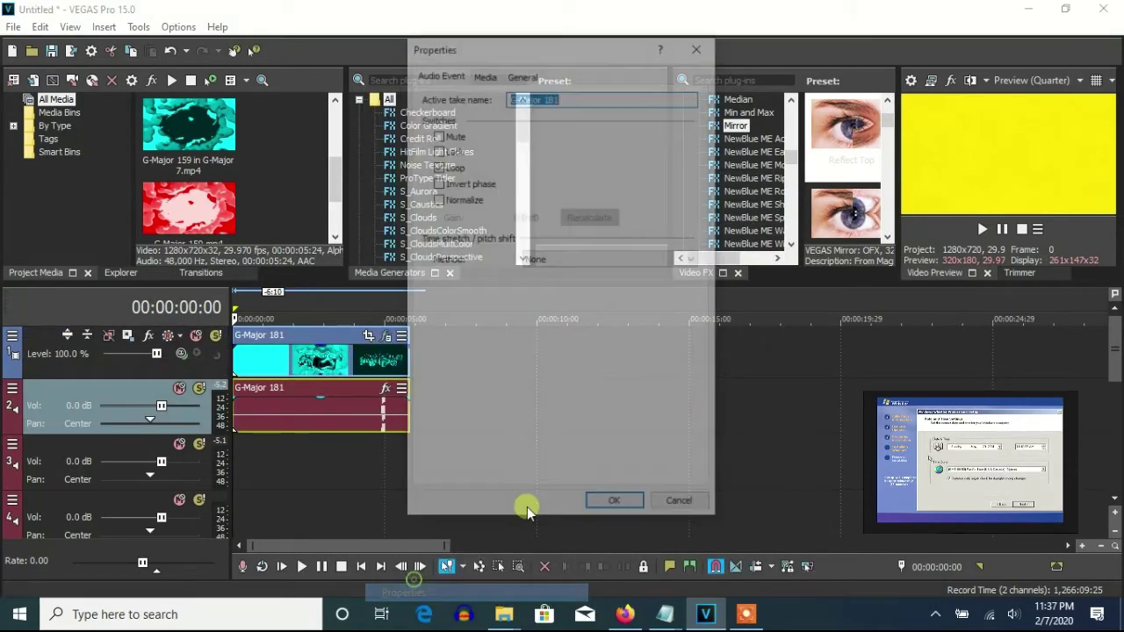
{"action": "scroll", "coordinate": [585, 258], "scroll_direction": "down", "scroll_amount": 1}
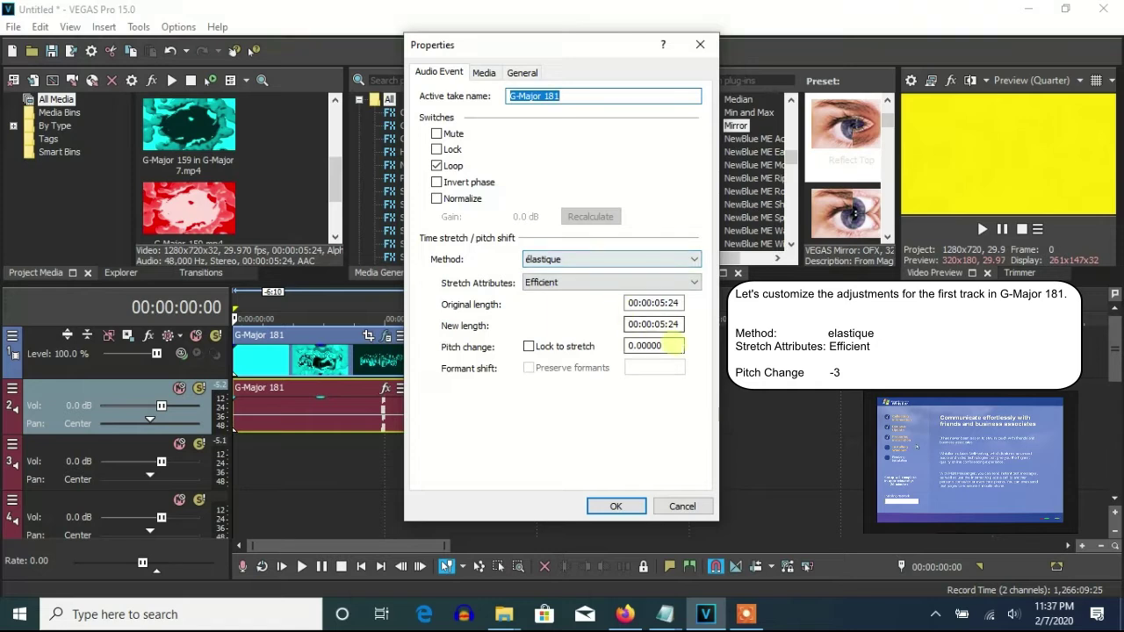
{"action": "double_click", "coordinate": [669, 345]}
{"action": "type", "text": "-3"}
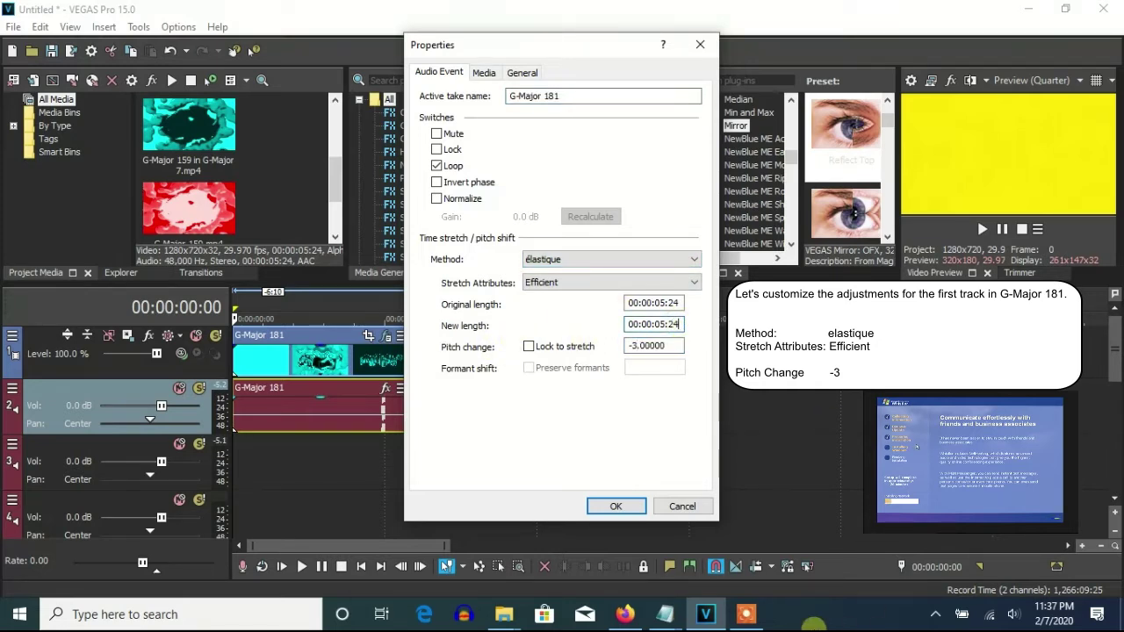
{"action": "left_click", "coordinate": [616, 507]}
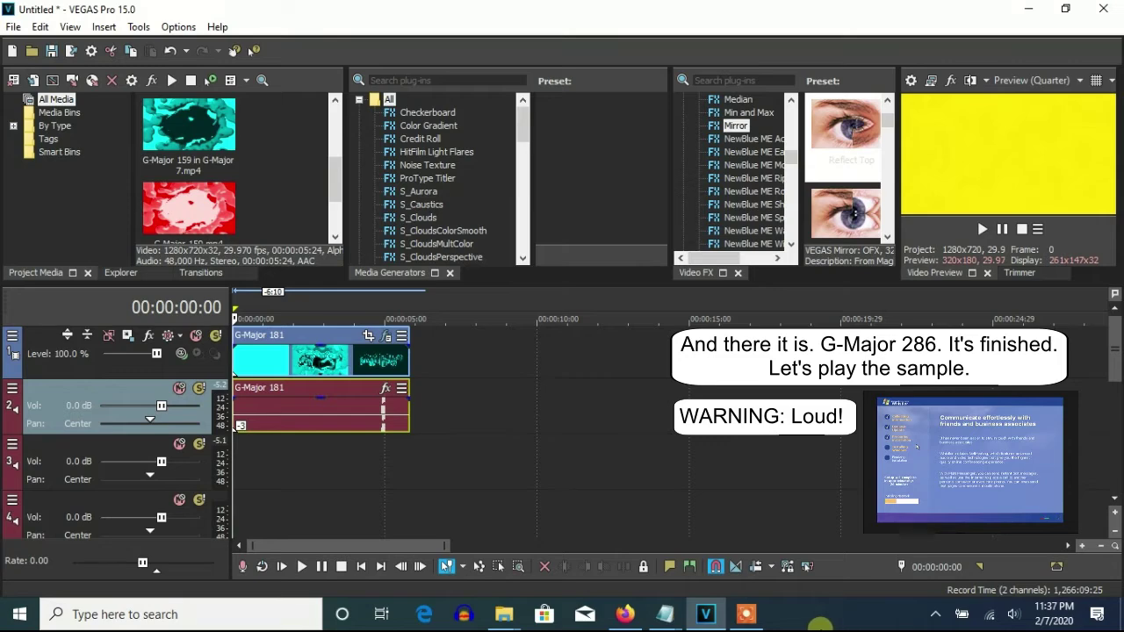
Play the mirrored G-Major 181 clip with its pitch-shifted audio and pause near its end
{"action": "left_click", "coordinate": [982, 228]}
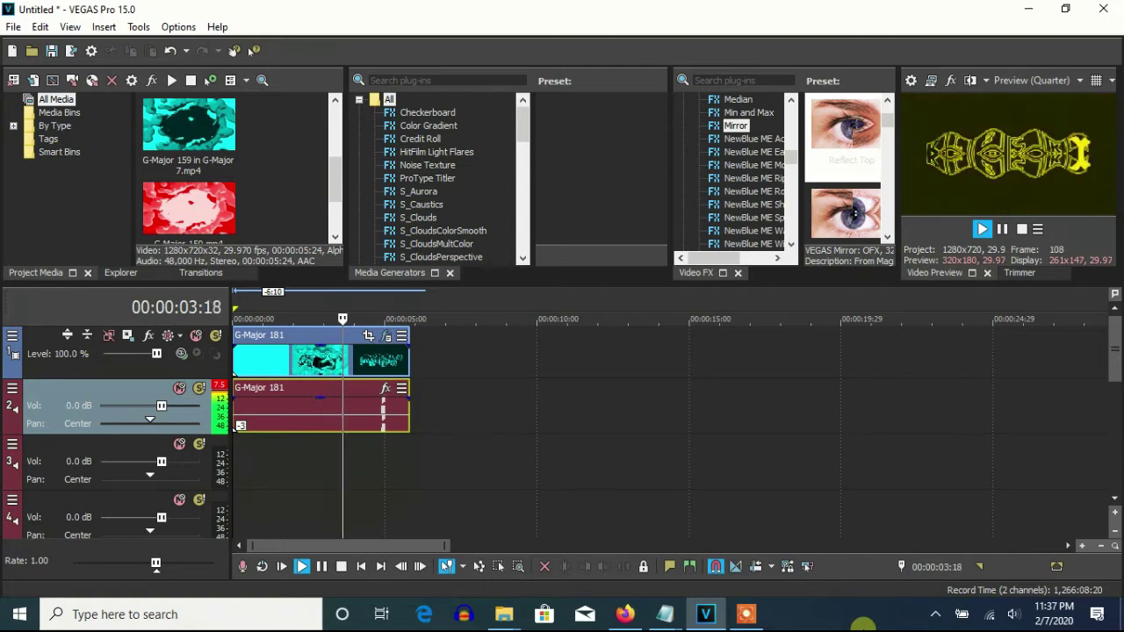
{"action": "left_click", "coordinate": [1001, 229]}
{"action": "left_click", "coordinate": [744, 618]}
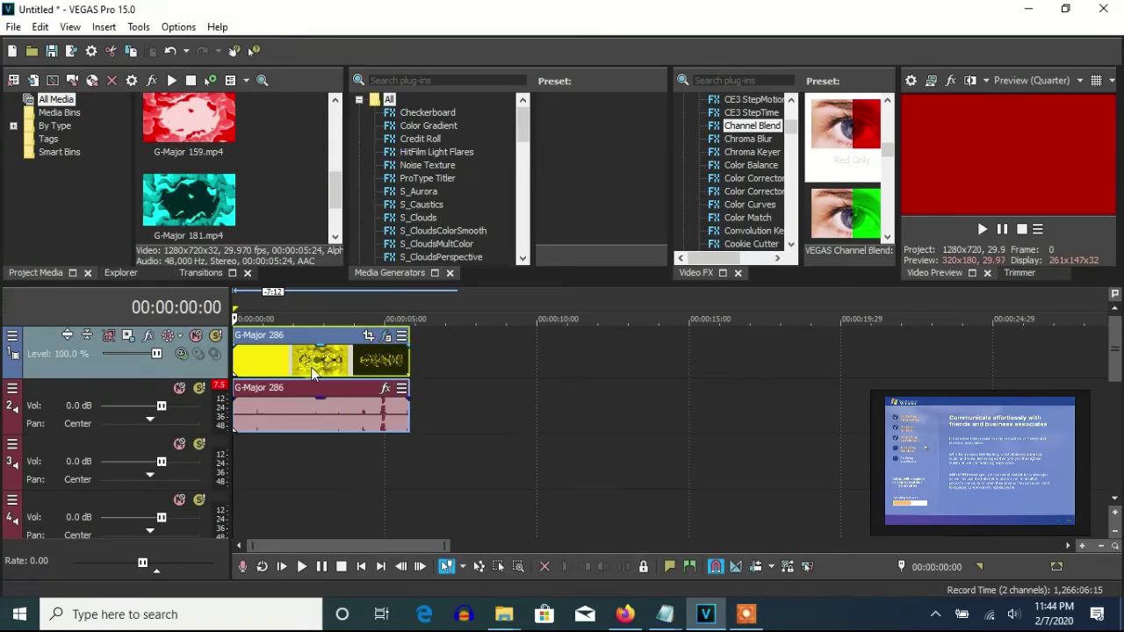
Check the Channel Blend and TV Simulator effects on the G-Major 286 video event
{"action": "right_click", "coordinate": [333, 367]}
{"action": "left_click", "coordinate": [386, 133]}
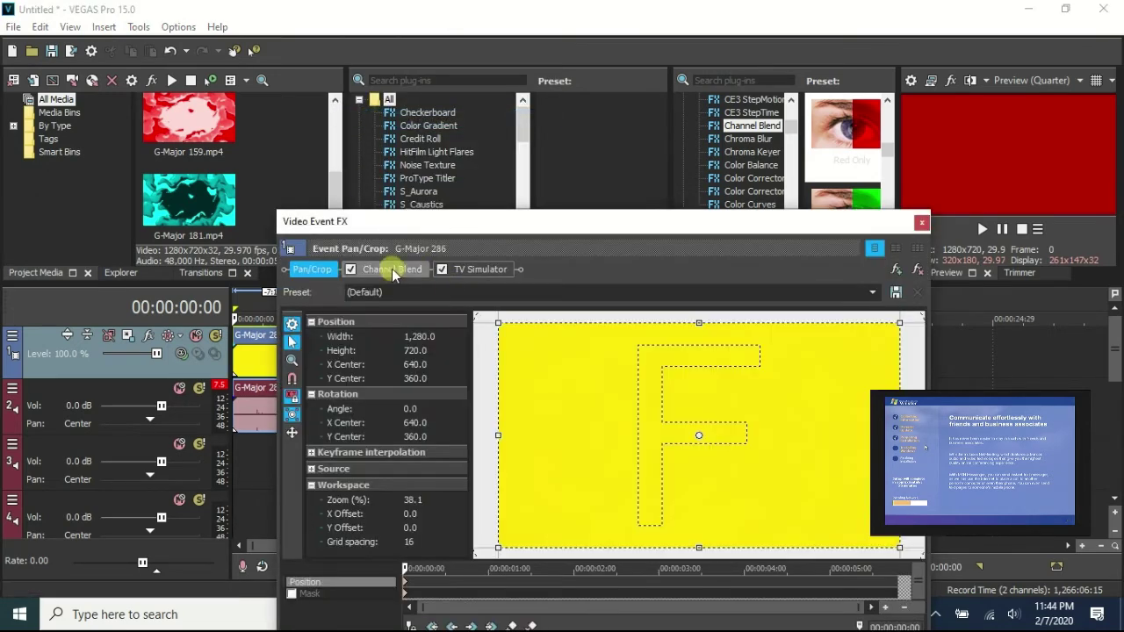
{"action": "left_click", "coordinate": [391, 268]}
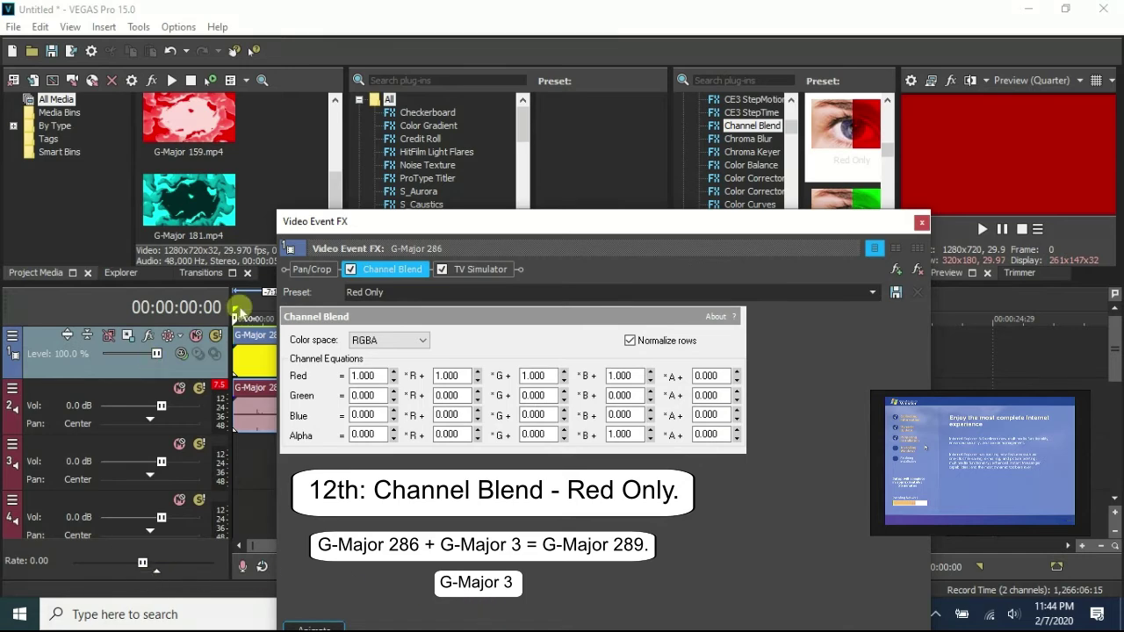
{"action": "left_click", "coordinate": [480, 269]}
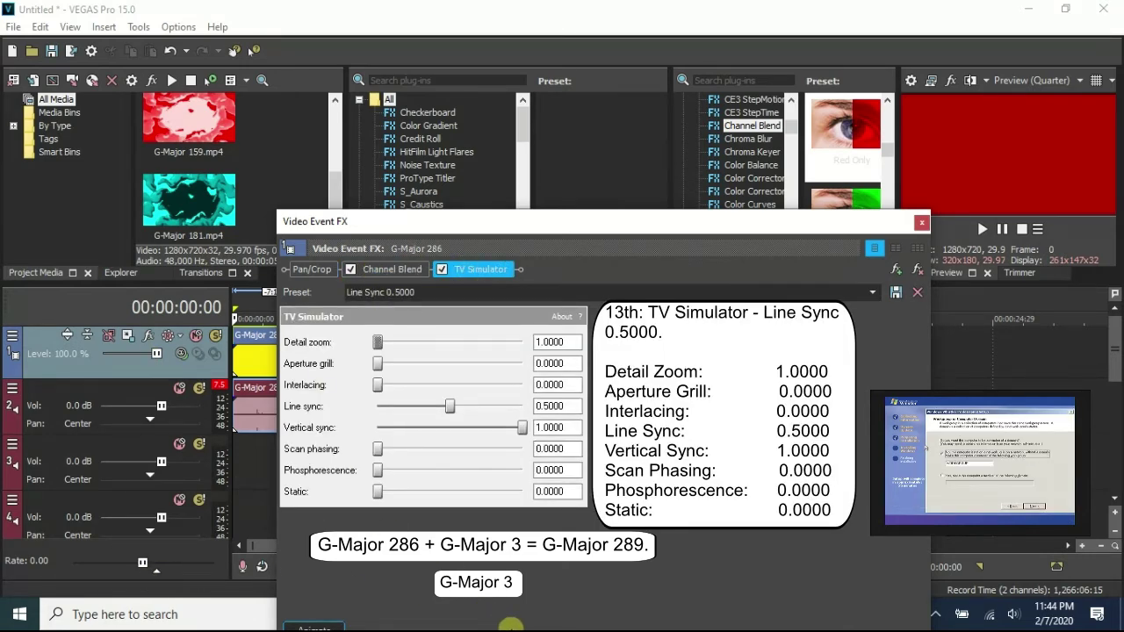
{"action": "left_click", "coordinate": [922, 221]}
Set the G-Major 286 audio event to the Classic method with stretch attributes A17. Drums, unpitched (minimum echo) and pitch change -6
{"action": "right_click", "coordinate": [377, 408]}
{"action": "left_click", "coordinate": [443, 566]}
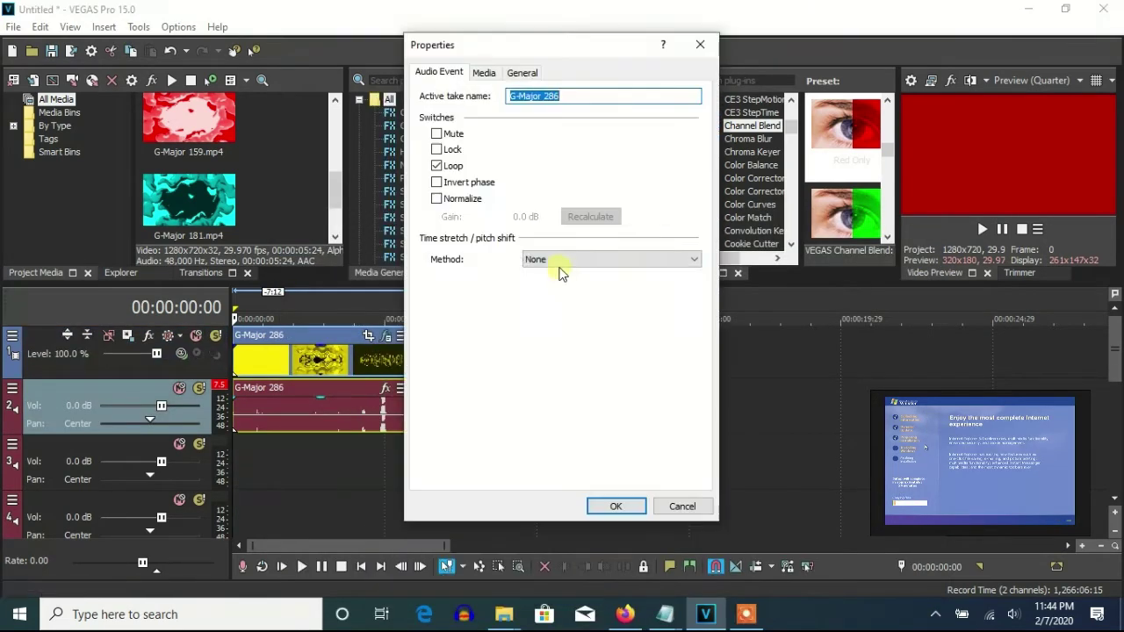
{"action": "left_click", "coordinate": [560, 260]}
{"action": "left_click", "coordinate": [606, 287]}
{"action": "left_click", "coordinate": [611, 281]}
{"action": "scroll", "coordinate": [614, 422], "scroll_direction": "down", "scroll_amount": 5}
{"action": "left_click", "coordinate": [597, 466]}
{"action": "double_click", "coordinate": [667, 345]}
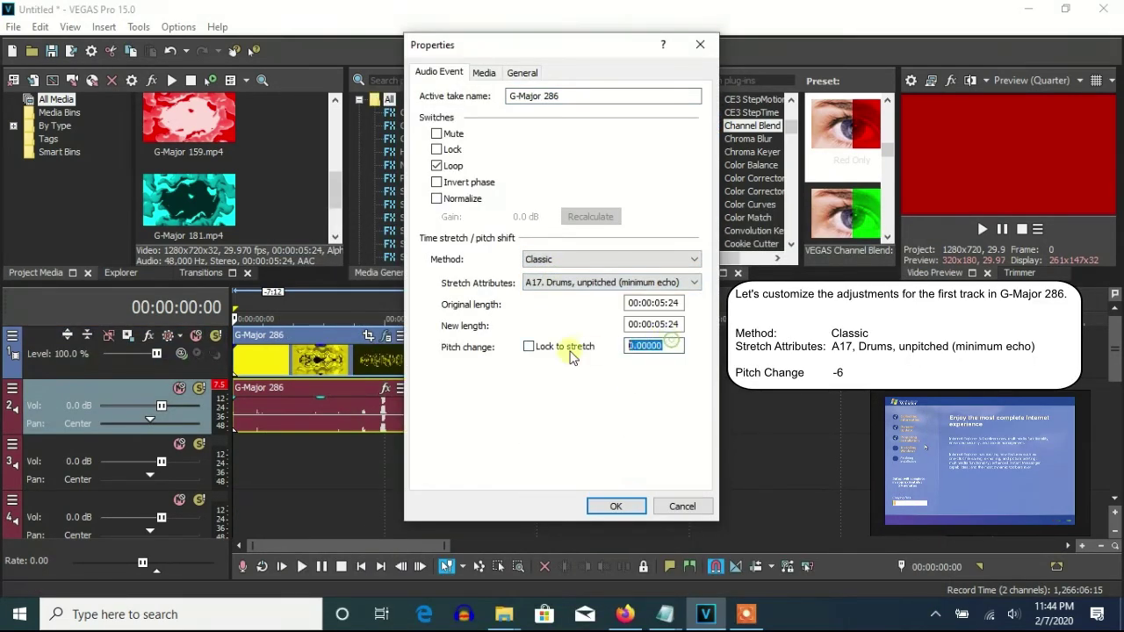
{"action": "left_click", "coordinate": [677, 324]}
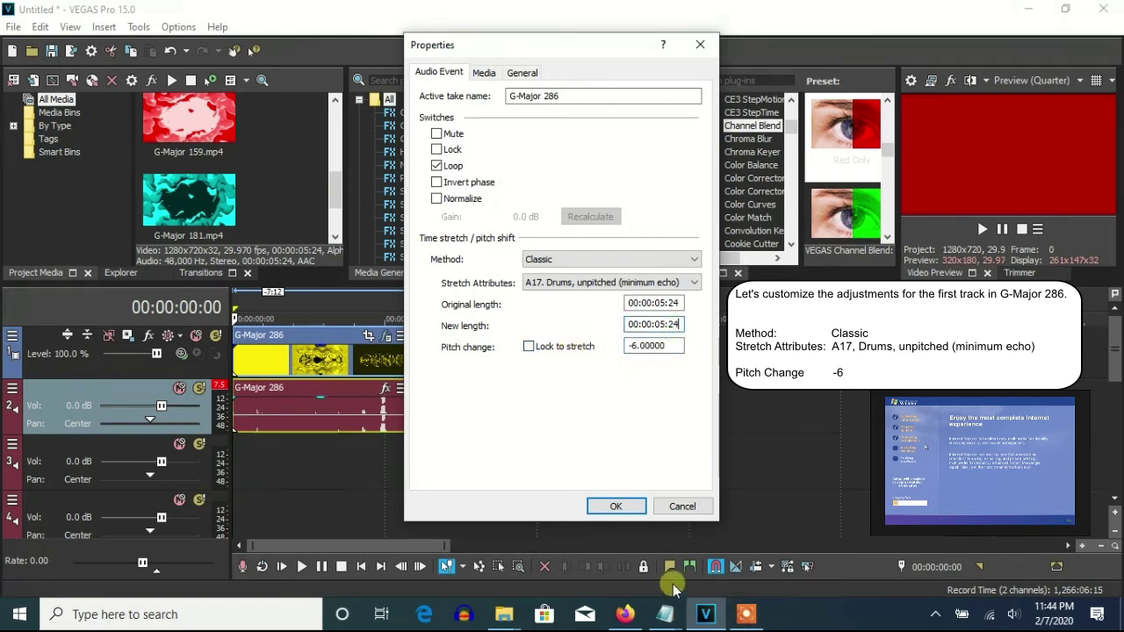
{"action": "left_click", "coordinate": [617, 507]}
Duplicate the G-Major 286 audio track and set the copied event's pitch change to 0
{"action": "right_click", "coordinate": [479, 379]}
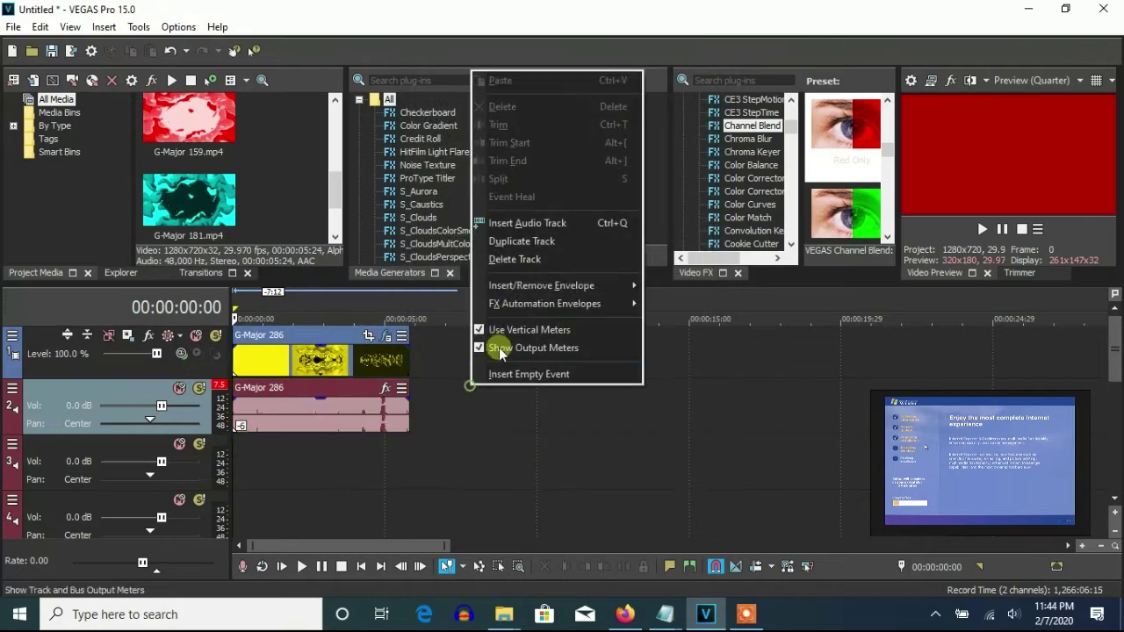
{"action": "left_click", "coordinate": [509, 240]}
{"action": "right_click", "coordinate": [373, 462]}
{"action": "left_click", "coordinate": [431, 597]}
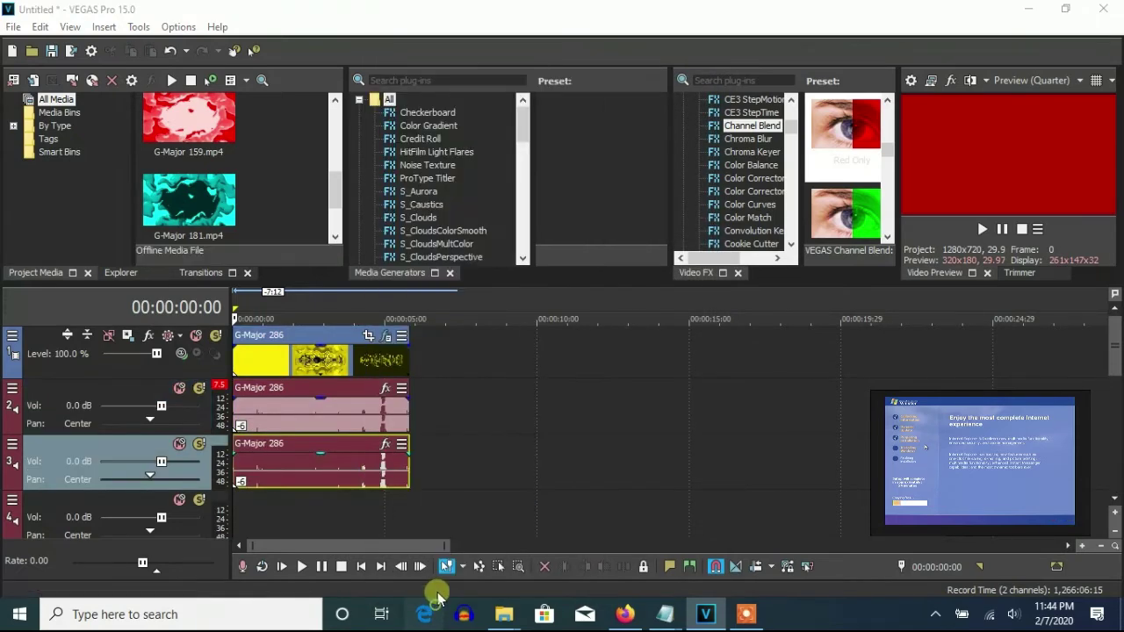
{"action": "right_click", "coordinate": [390, 481]}
{"action": "left_click", "coordinate": [421, 592]}
{"action": "double_click", "coordinate": [678, 345]}
{"action": "type", "text": "0"}
{"action": "left_click", "coordinate": [667, 323]}
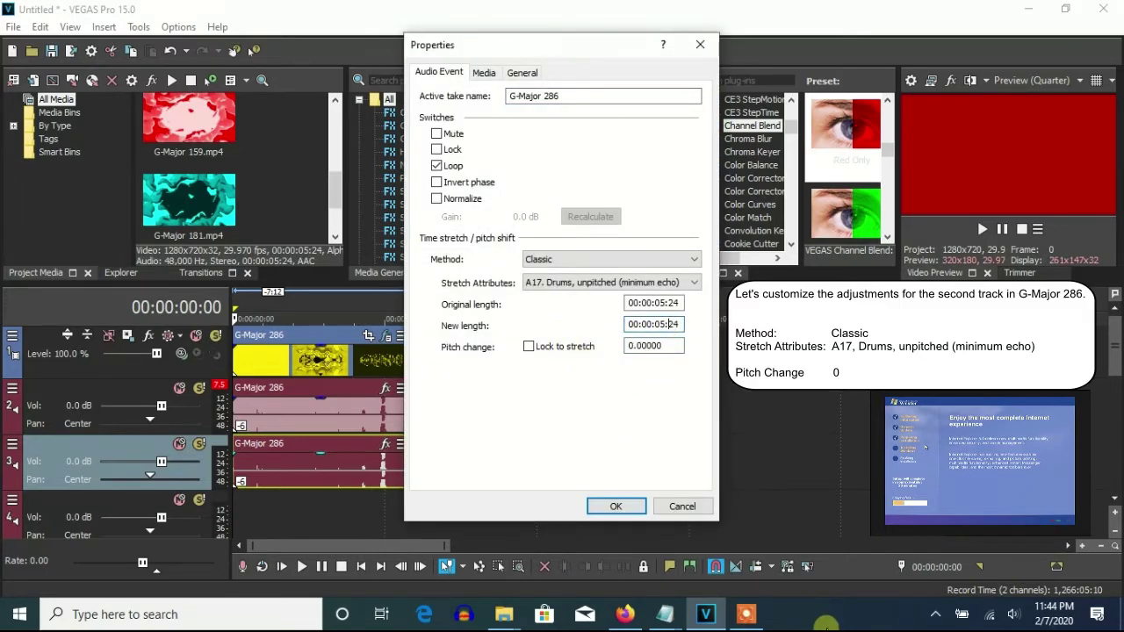
{"action": "left_click", "coordinate": [615, 508]}
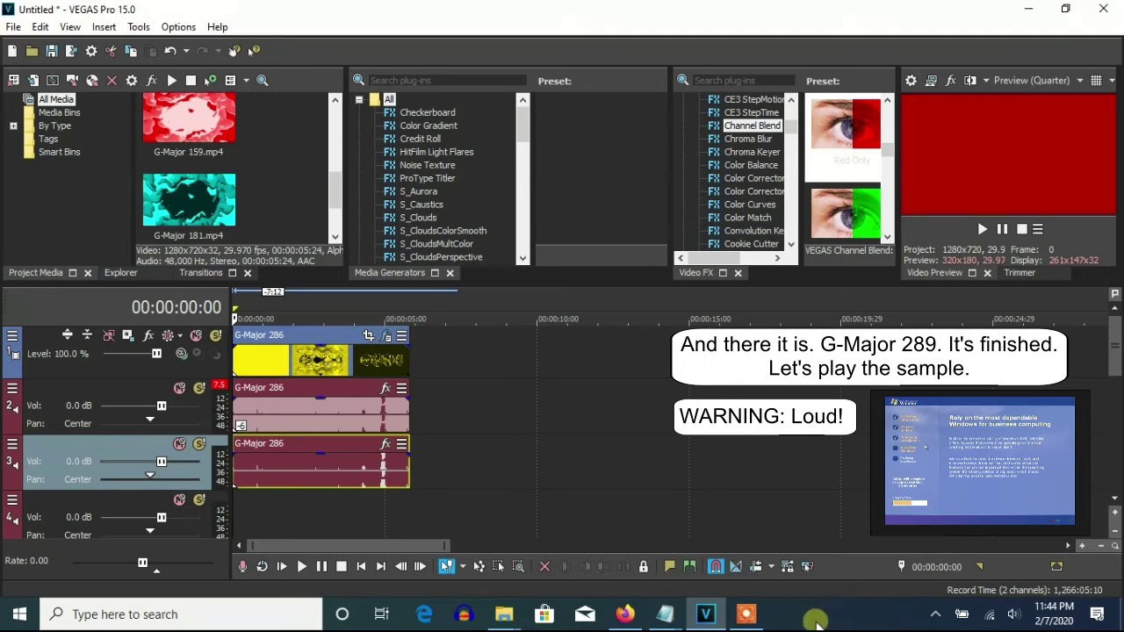
Play the red G-Major 286 clip with both audio tracks and pause near its end
{"action": "left_click", "coordinate": [980, 230]}
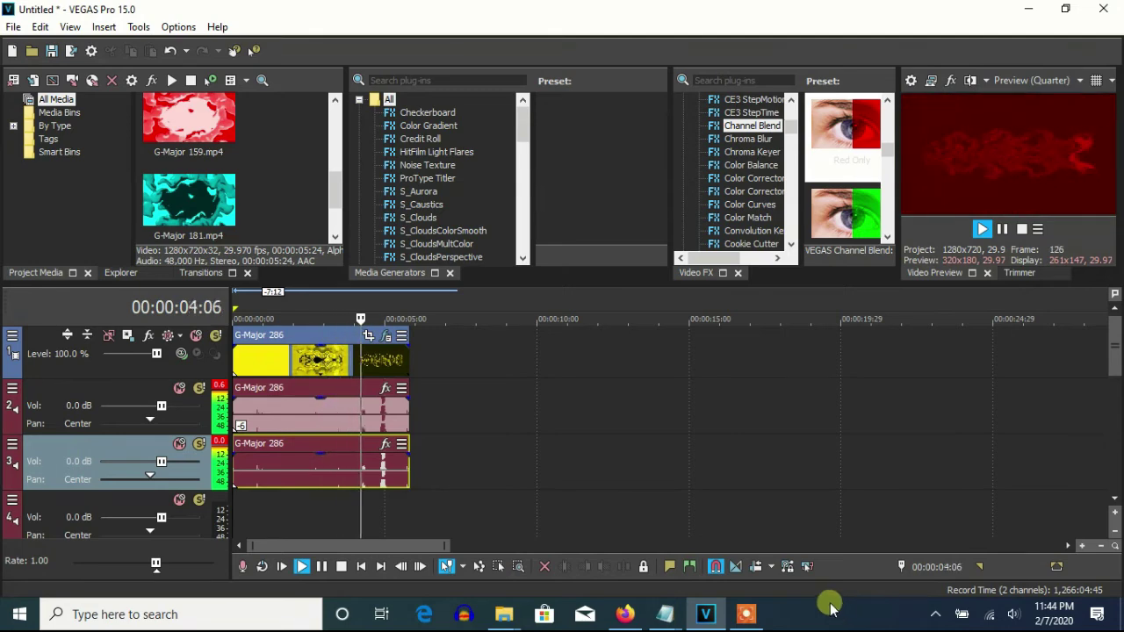
{"action": "left_click", "coordinate": [1001, 228]}
{"action": "left_click", "coordinate": [744, 619]}
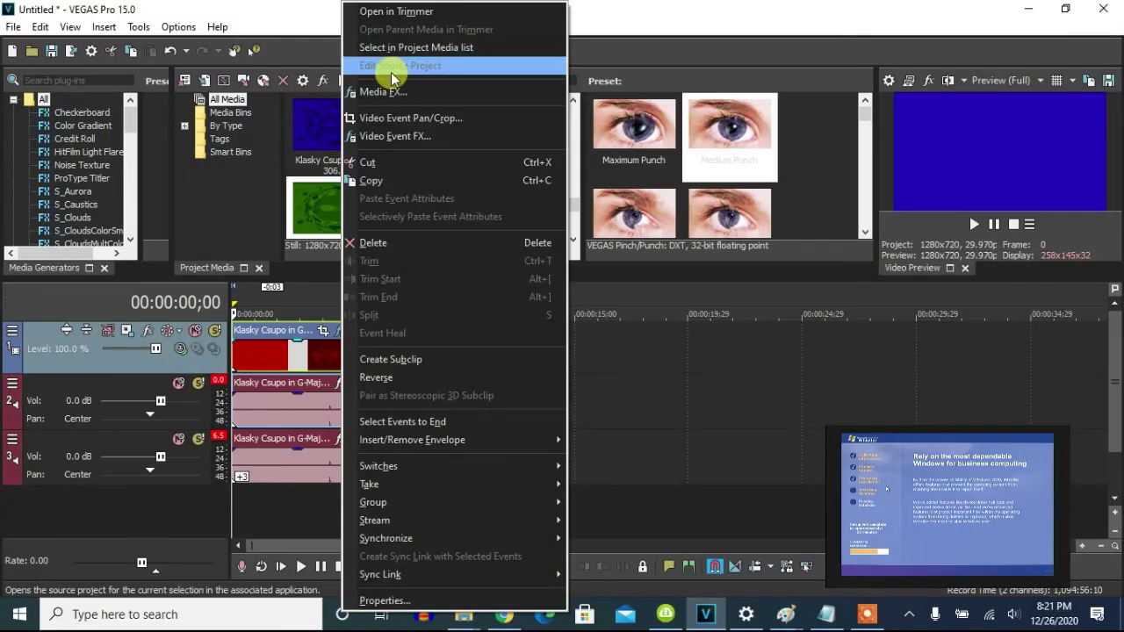
Check the Mirror, HSL Adjust and Pinch/Punch effects on the Klasky Csupo in G-Major 289 video event
{"action": "mouse_move", "coordinate": [500, 178]}
{"action": "left_mouse_down"}
{"action": "mouse_move", "coordinate": [409, 112]}
{"action": "mouse_move", "coordinate": [496, 195]}
{"action": "left_mouse_up"}
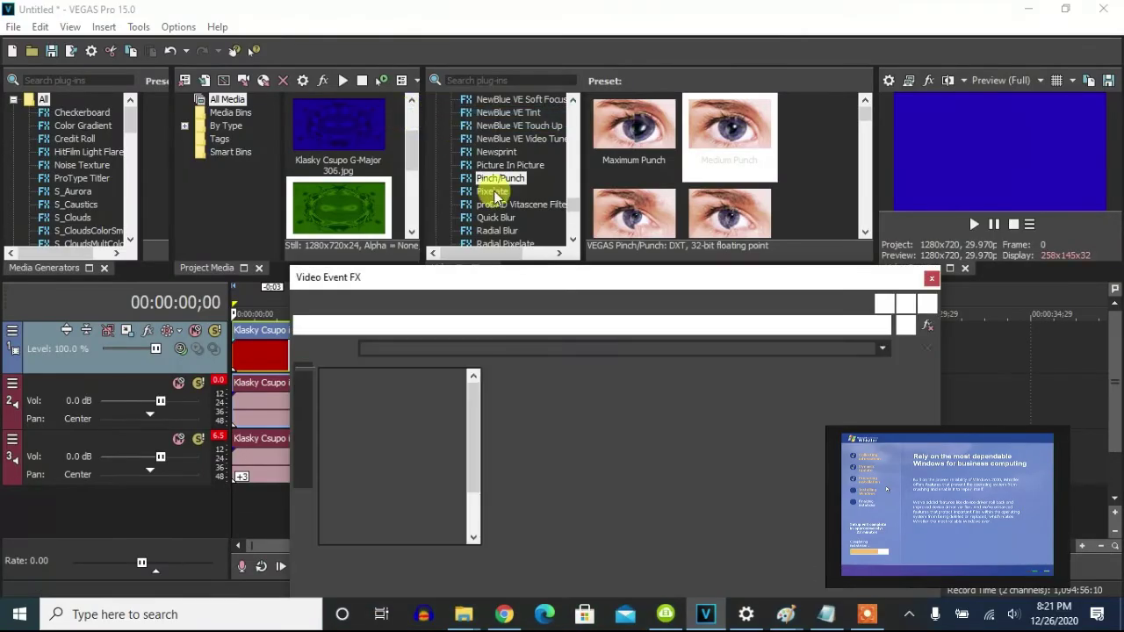
{"action": "left_click_drag", "start_coordinate": [494, 281], "coordinate": [452, 99]}
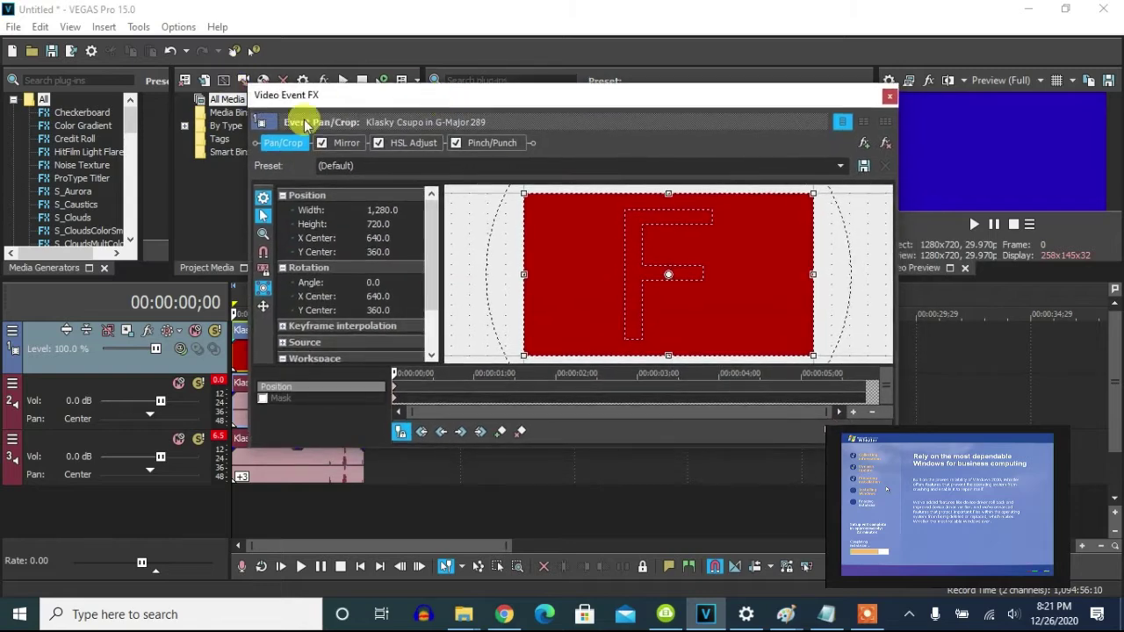
{"action": "left_click", "coordinate": [344, 142]}
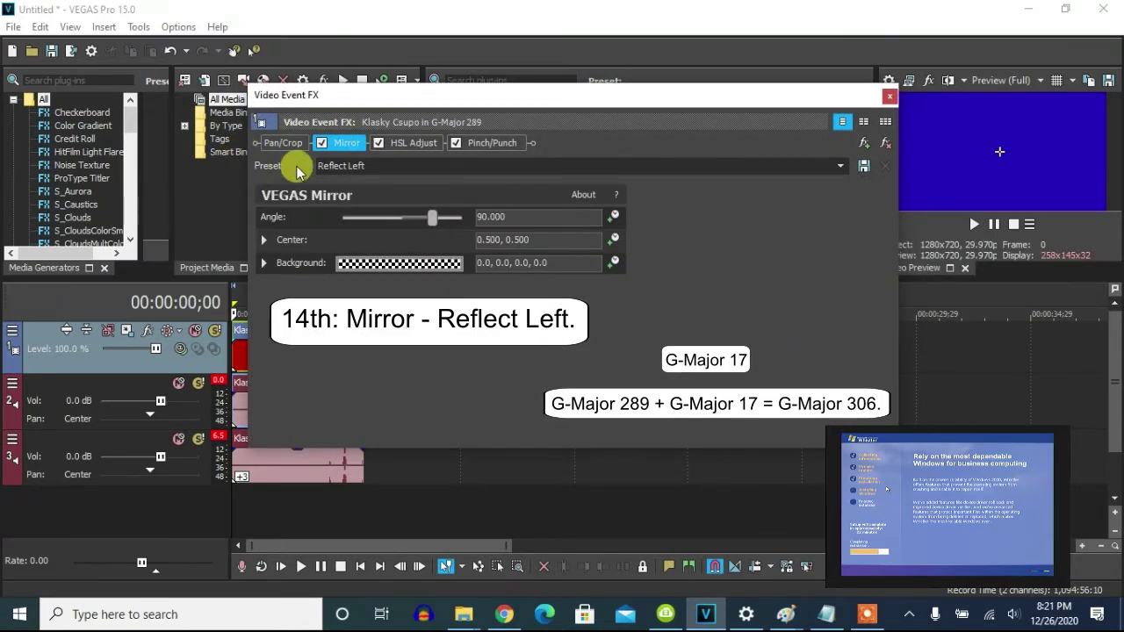
{"action": "left_click", "coordinate": [409, 142]}
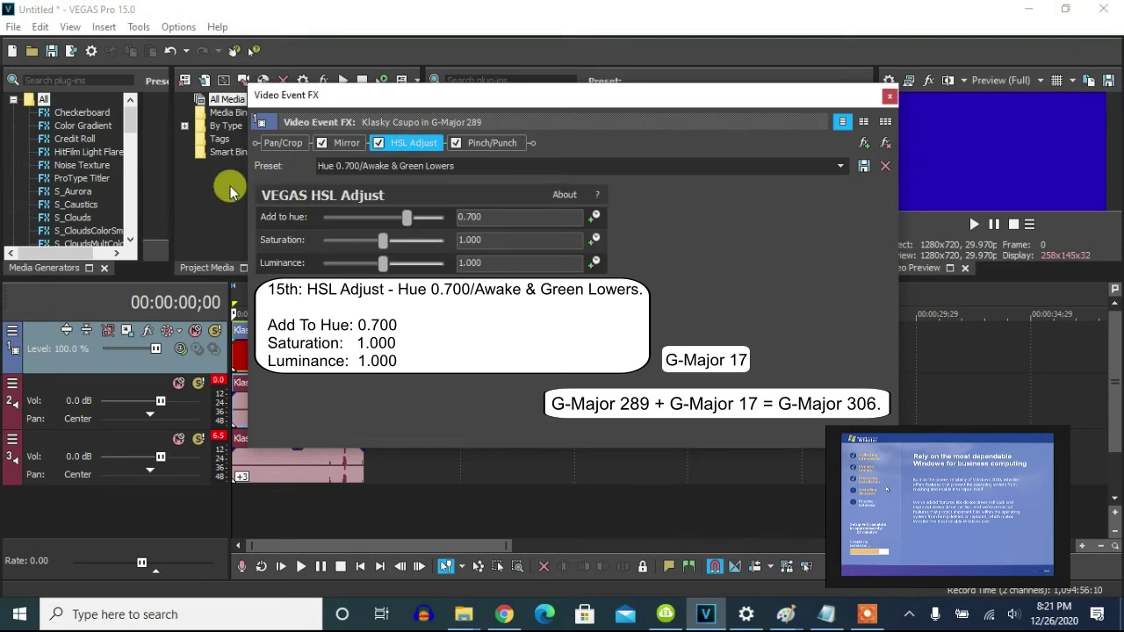
{"action": "left_click", "coordinate": [484, 143]}
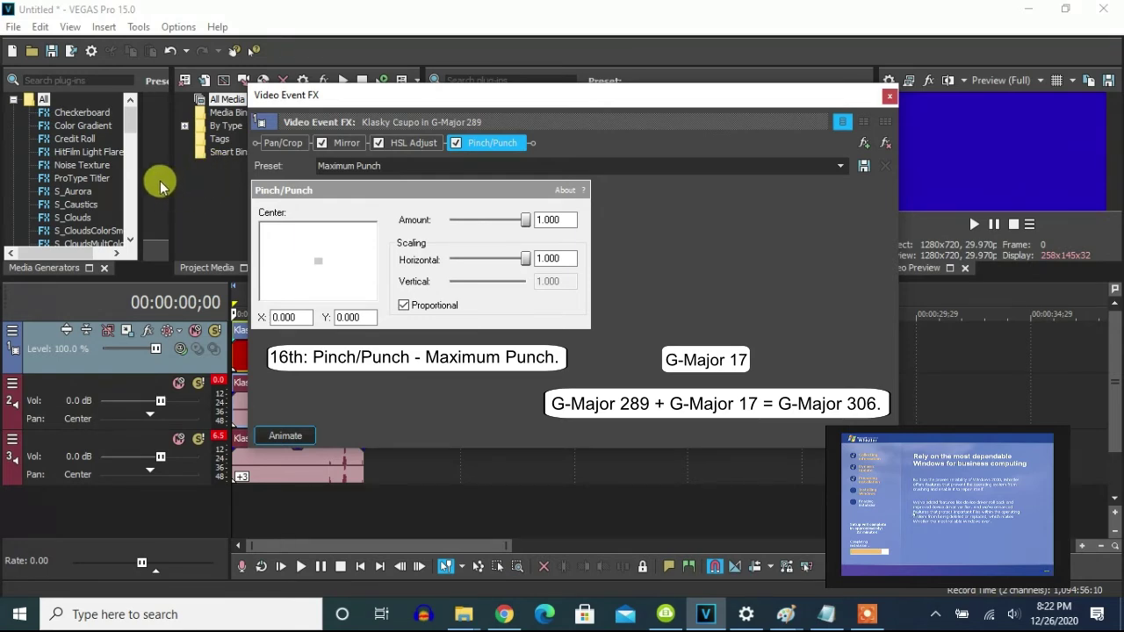
{"action": "left_click", "coordinate": [889, 97]}
Check the time stretch and pitch shift properties of the first and second Klasky Csupo in G-Major 289 audio events
{"action": "right_click", "coordinate": [303, 406]}
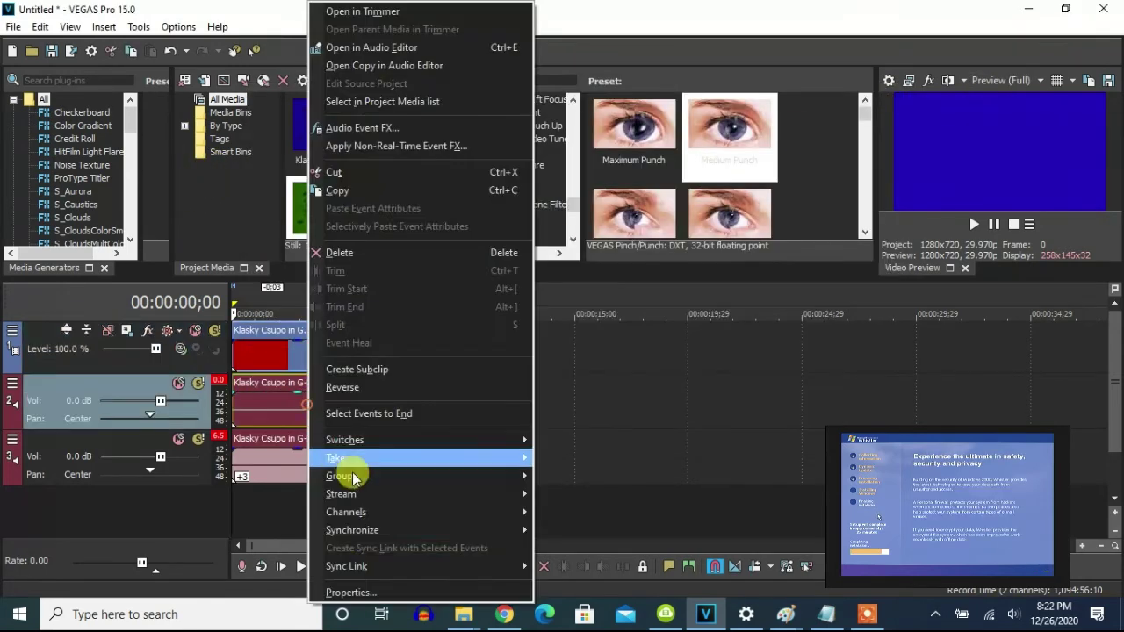
{"action": "left_click", "coordinate": [343, 595]}
{"action": "scroll", "coordinate": [606, 259], "scroll_direction": "down", "scroll_amount": 1}
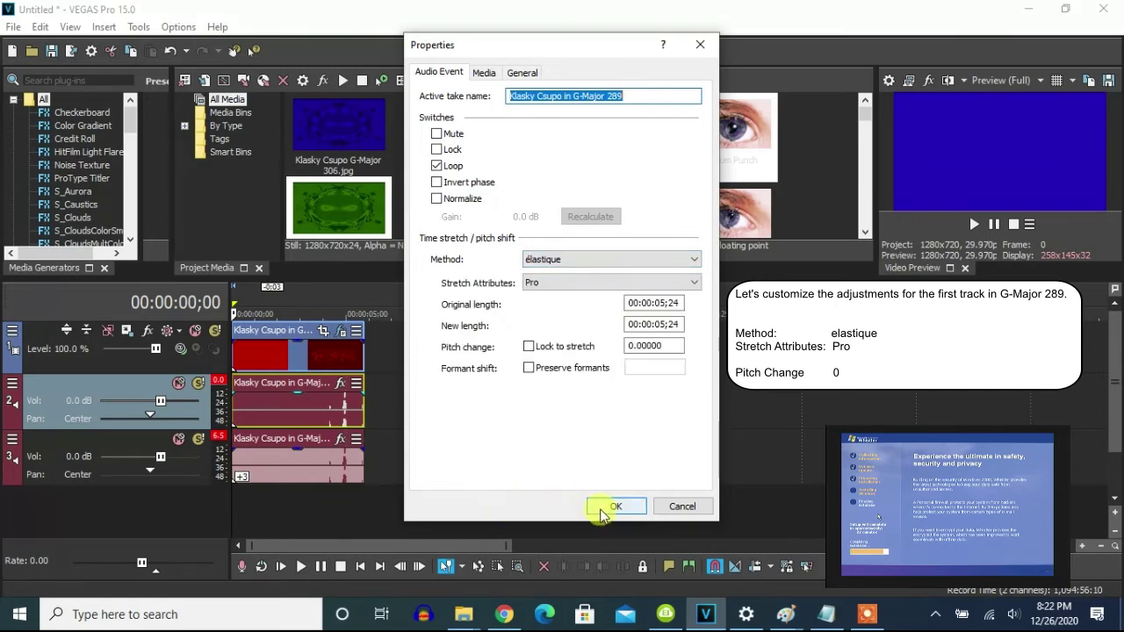
{"action": "left_click", "coordinate": [601, 508]}
{"action": "right_click", "coordinate": [321, 477]}
{"action": "left_click", "coordinate": [371, 567]}
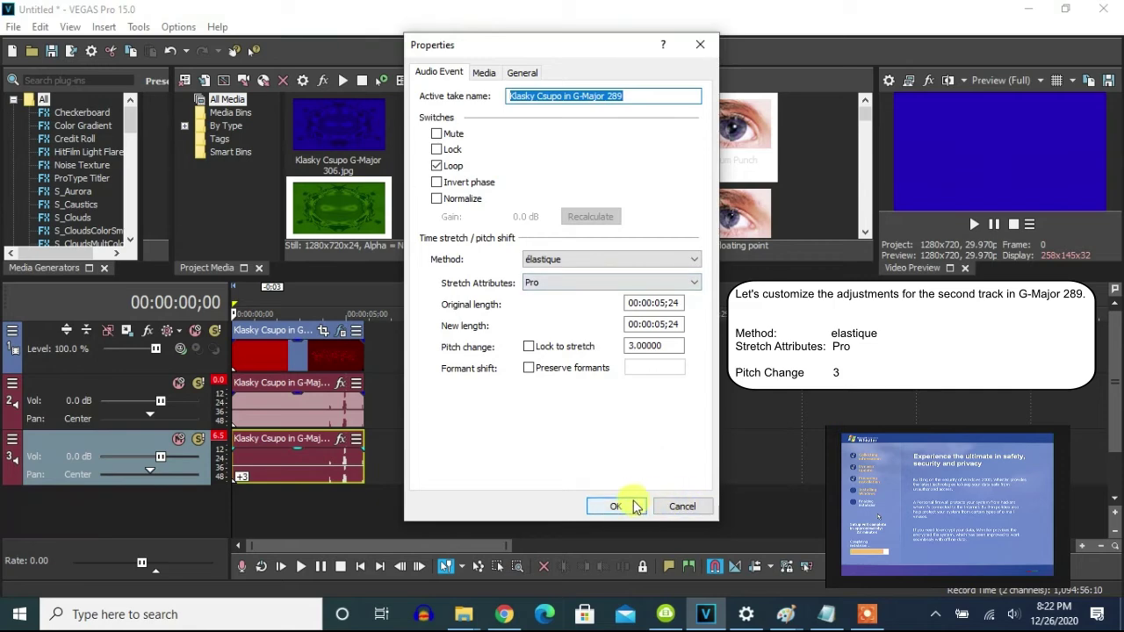
{"action": "left_click", "coordinate": [619, 509]}
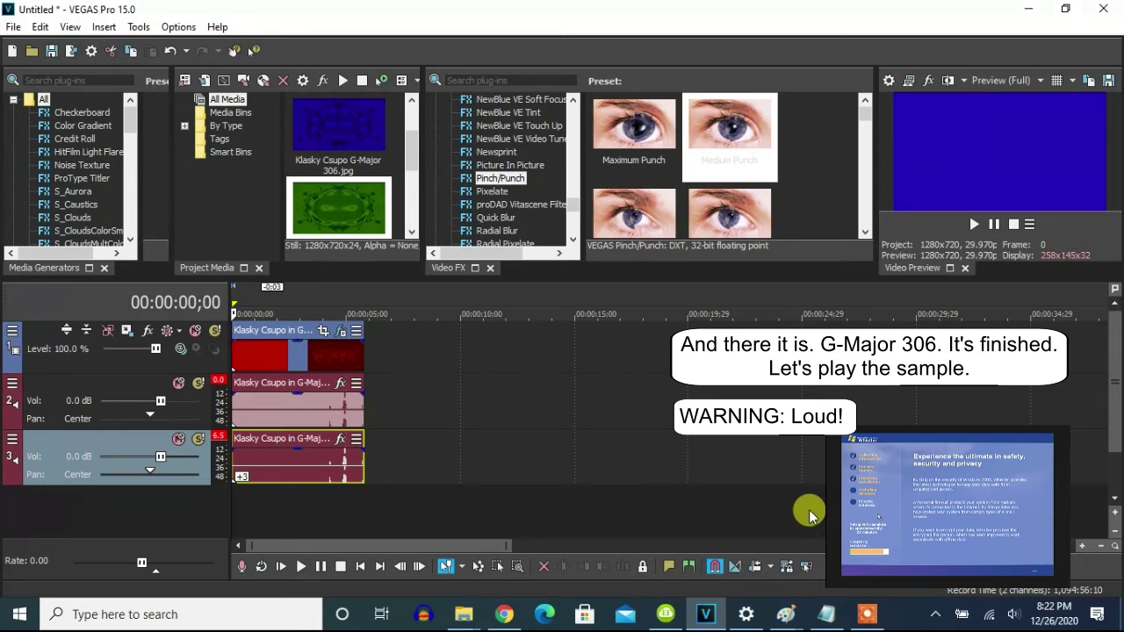
Play the finished G-Major 306 sample from the start with both audio tracks and pause near its end
{"action": "left_click", "coordinate": [974, 224]}
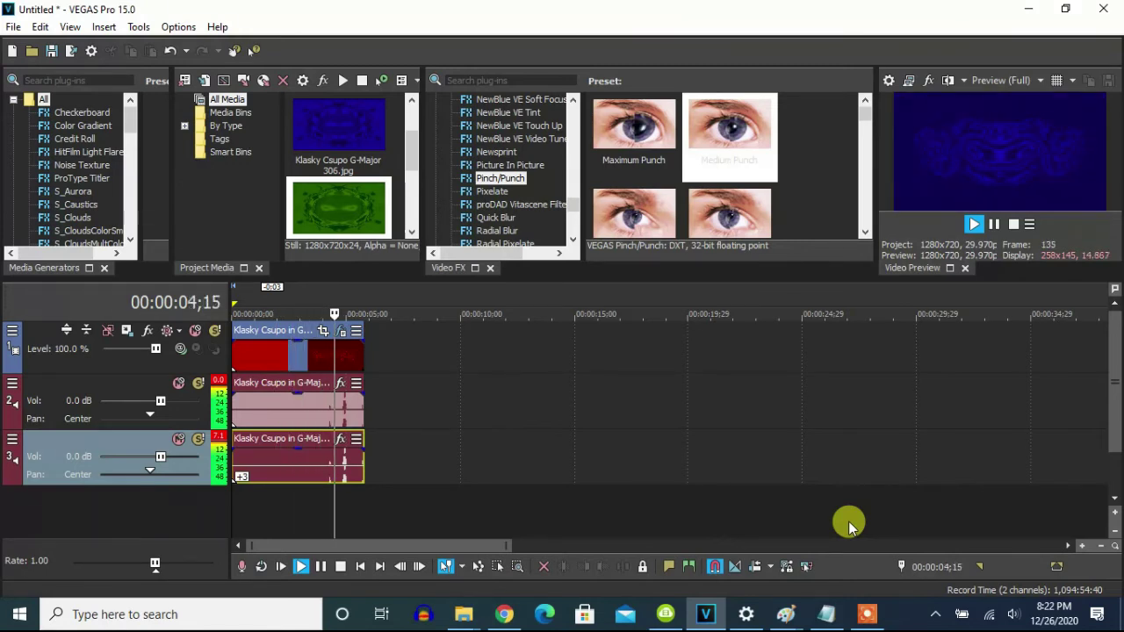
{"action": "left_click", "coordinate": [994, 224]}
{"action": "left_click", "coordinate": [869, 607]}
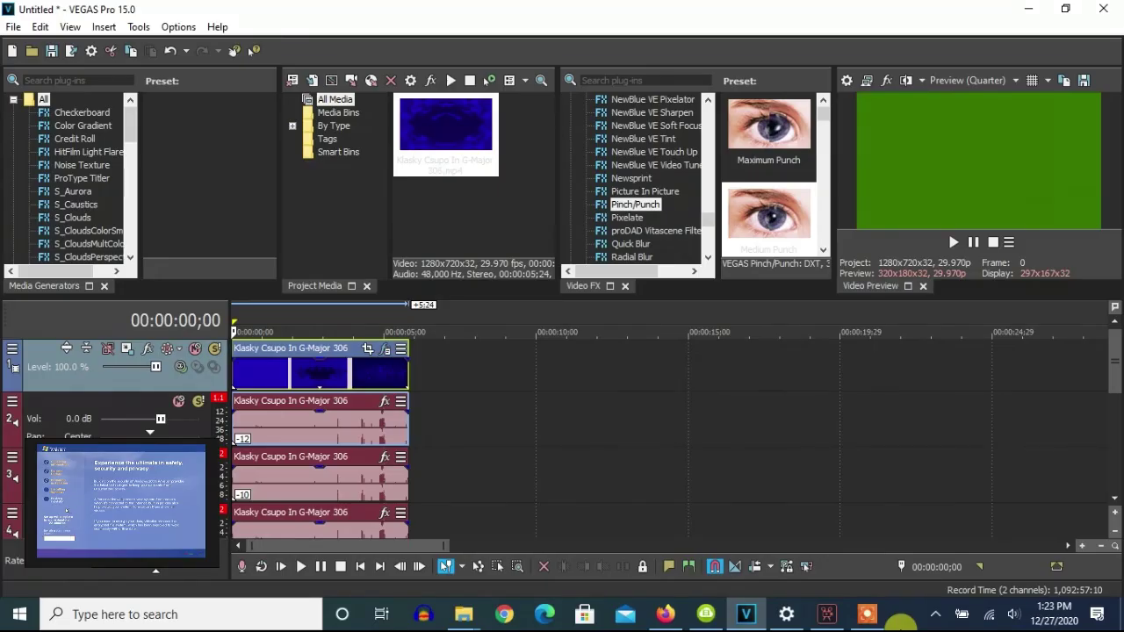
Check the LAB Adjust, Pinch/Punch and Invert effects on the Klasky Csupo In G-Major 306 video event
{"action": "right_click", "coordinate": [371, 371]}
{"action": "left_click", "coordinate": [436, 120]}
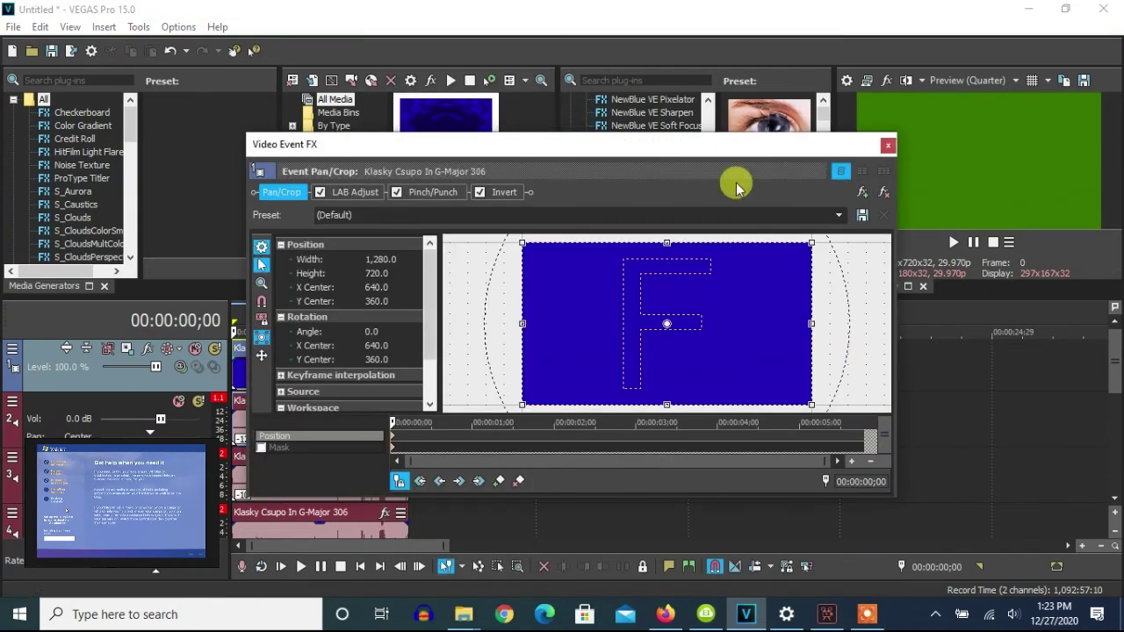
{"action": "left_click", "coordinate": [369, 189]}
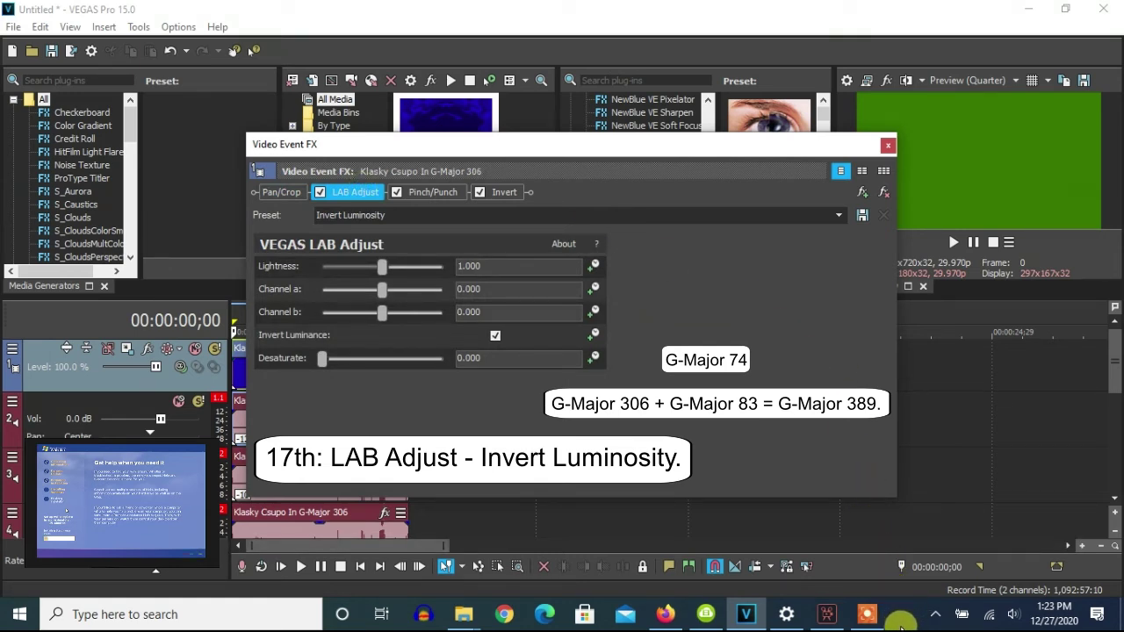
{"action": "left_click", "coordinate": [432, 191]}
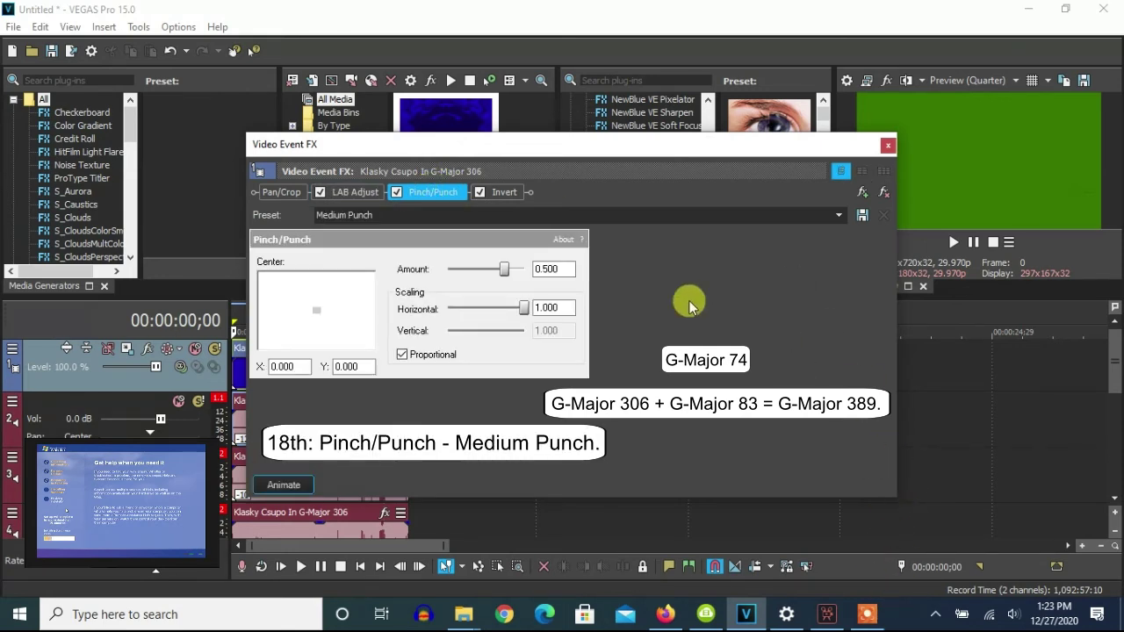
{"action": "left_click", "coordinate": [507, 195]}
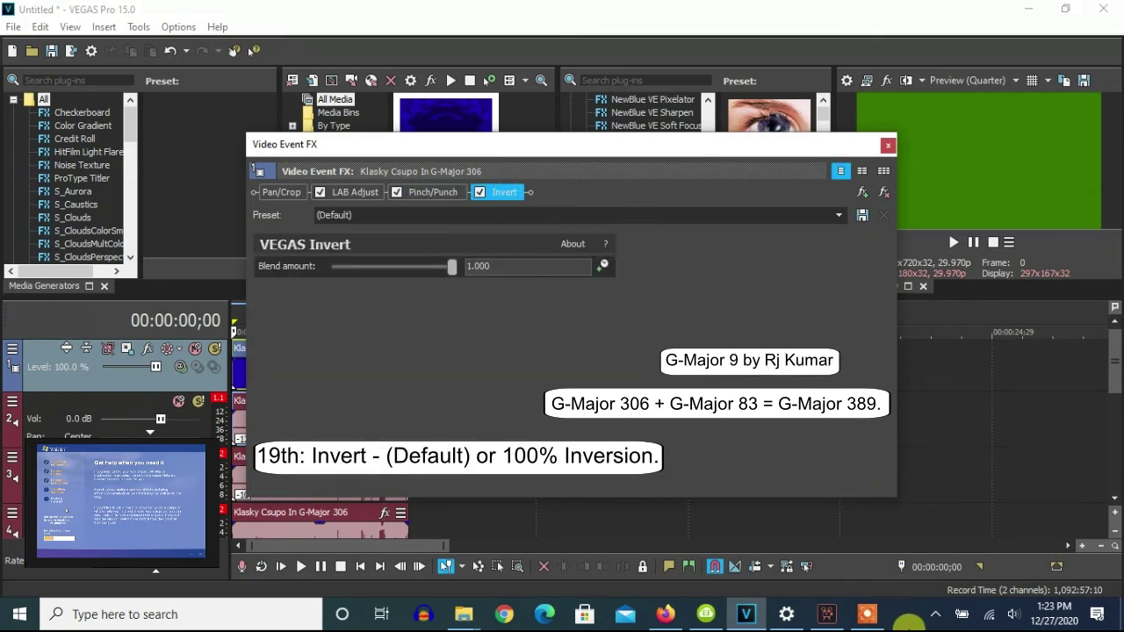